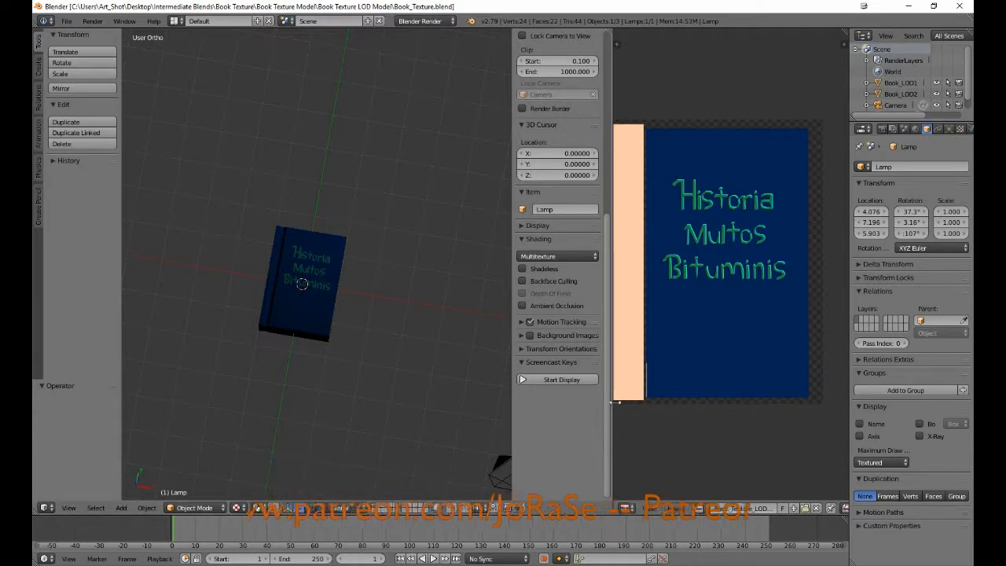
Step: Widen the 3D viewport and start the Screencast Keys display
left_click_drag(612, 402, 753, 430)
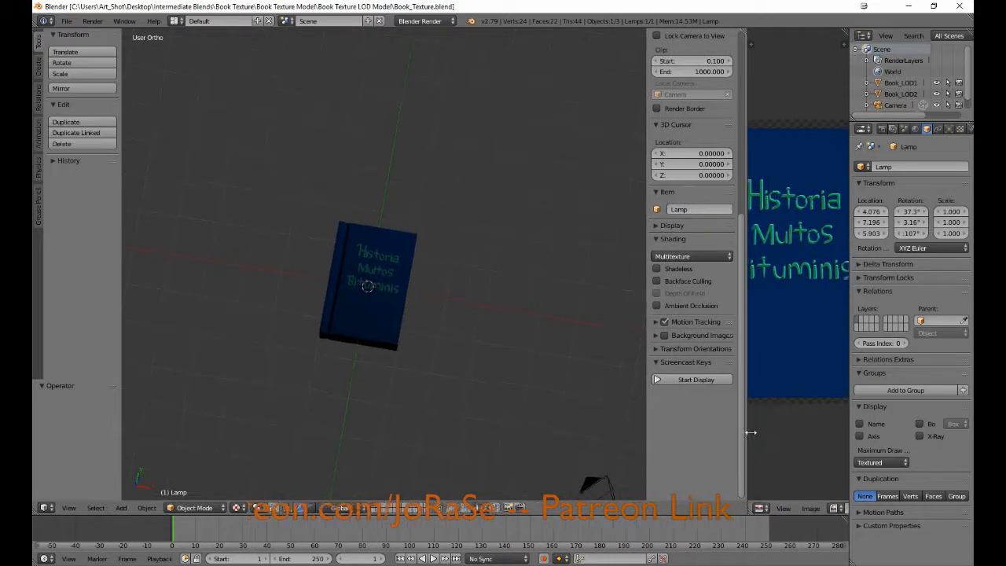
left_click(693, 379)
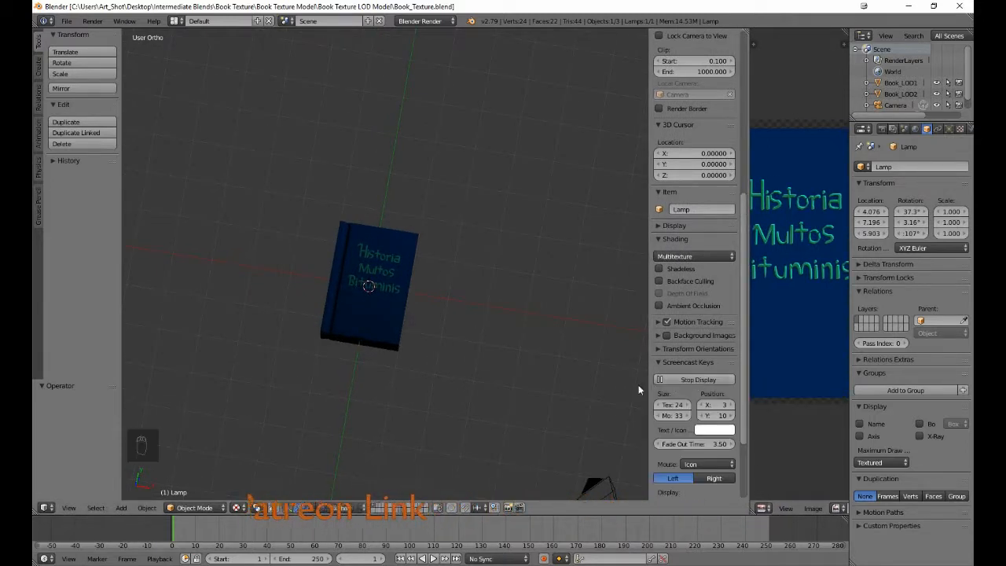
middle_click_drag(480, 448, 481, 306, "shift")
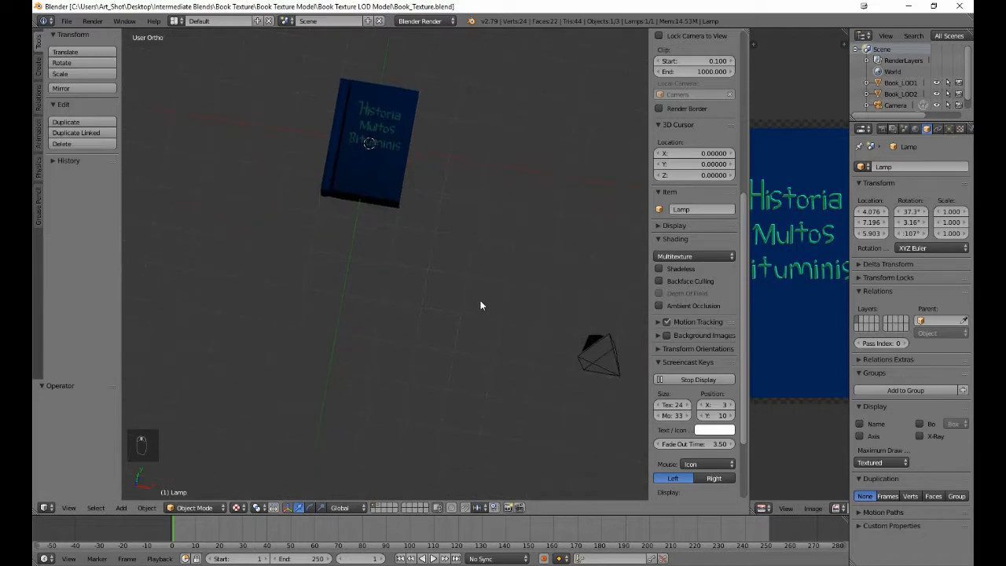
Step: Show the second layer and open the Book_LOD2 mesh in Edit Mode with Solid viewport shading
left_click(382, 506)
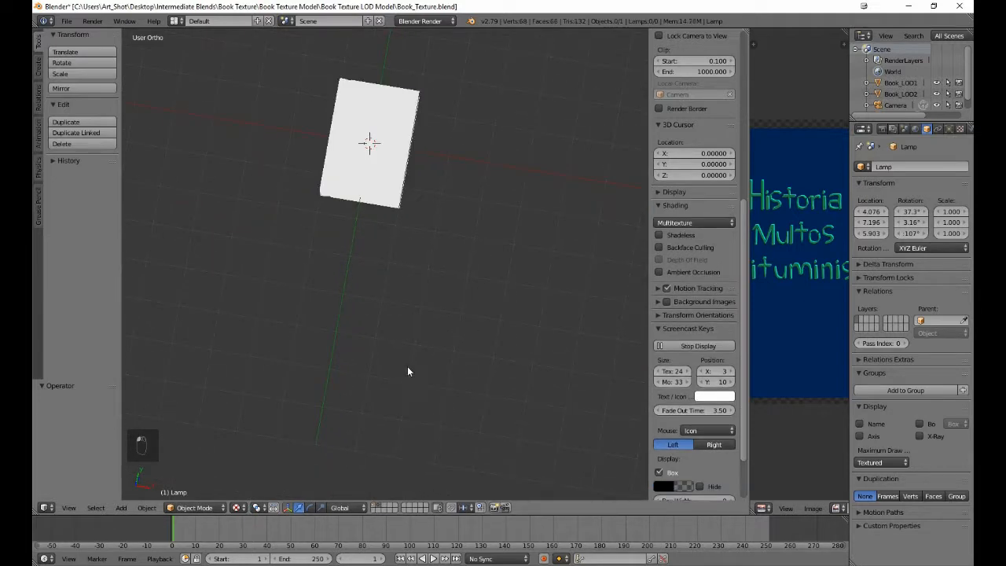
middle_click_drag(350, 373, 384, 318)
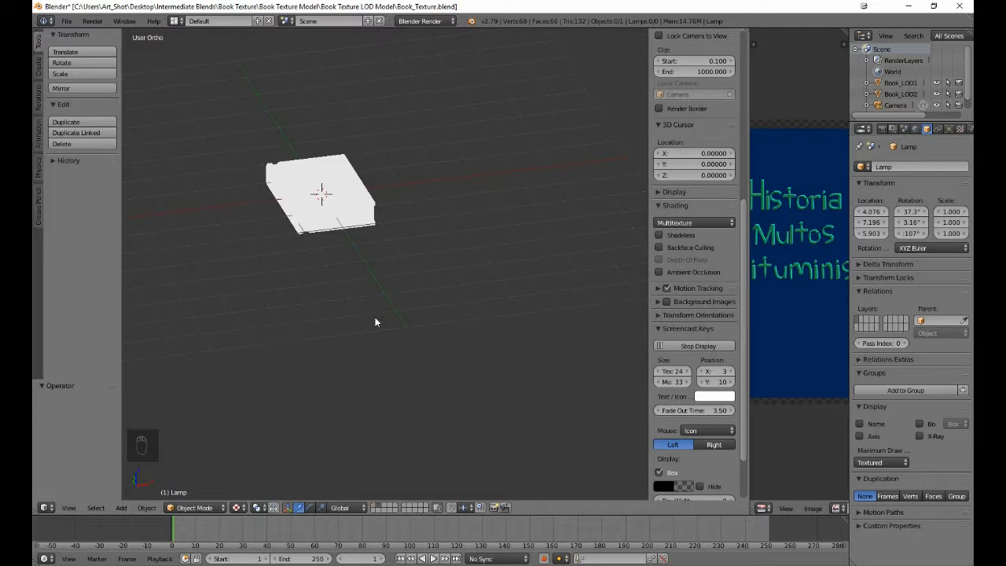
right_click(352, 231)
key("Tab")
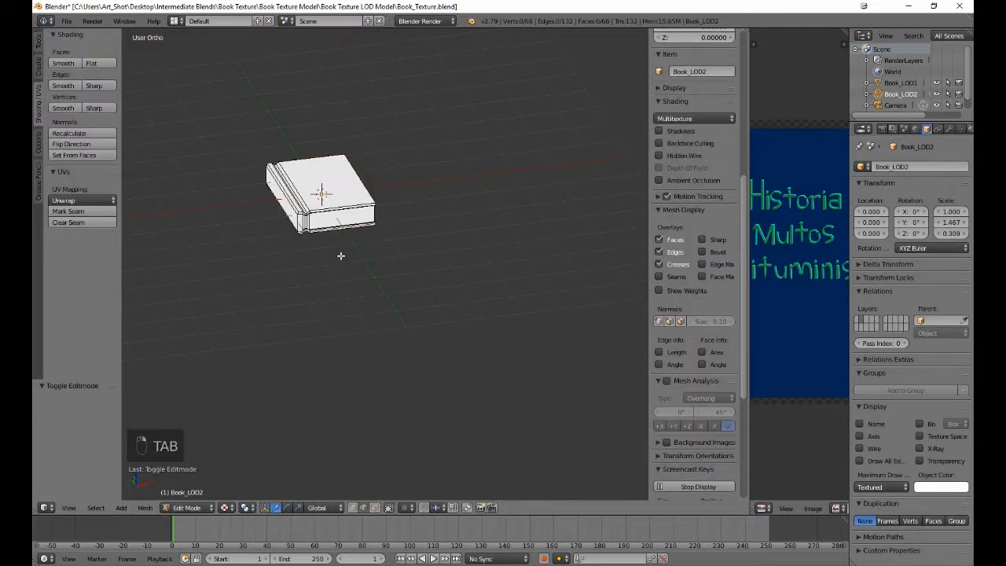
left_click(226, 508)
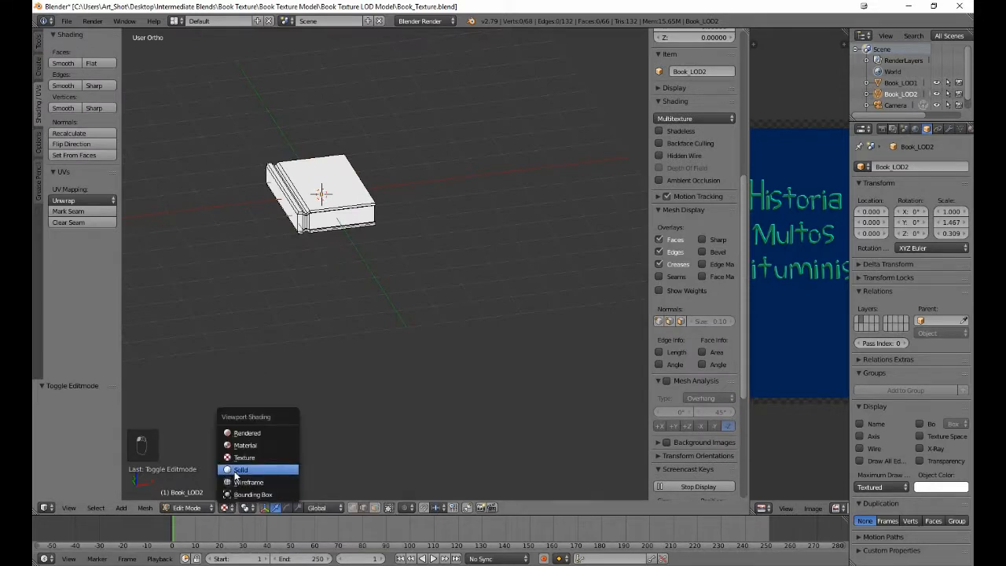
left_click(236, 470)
Step: Mark the four edges around the large front cover face as a seam and clear the selection
middle_click_drag(306, 351, 244, 384)
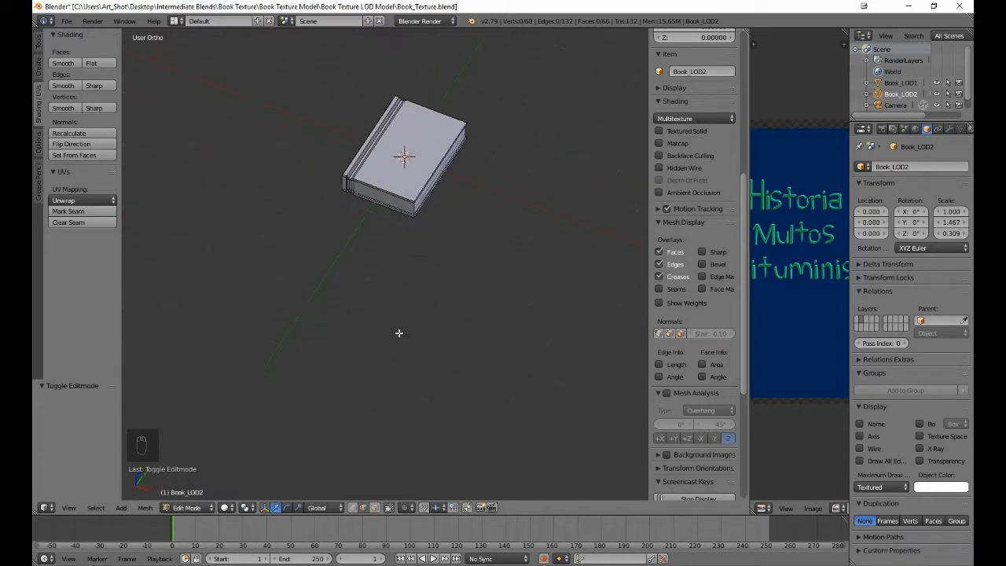
middle_click_drag(399, 333, 368, 440, "shift")
scroll(367, 440, "up", 4)
scroll(368, 439, "up", 1)
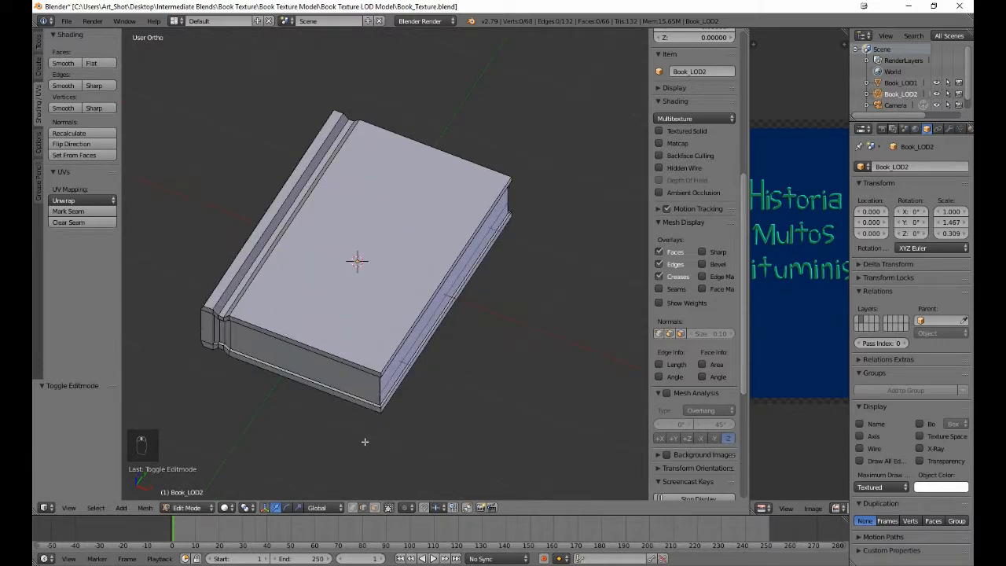
right_click(301, 342)
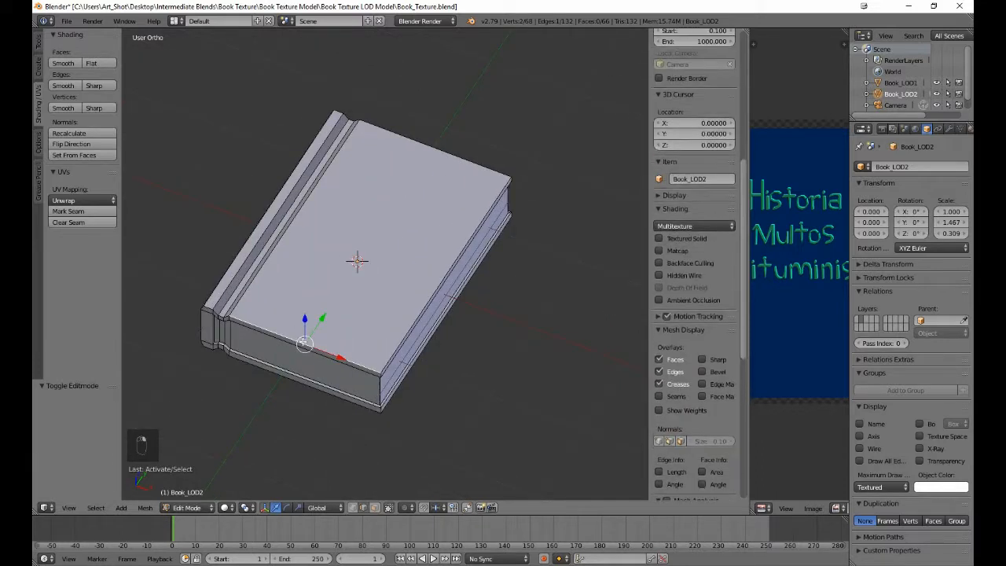
right_click(403, 326, "shift")
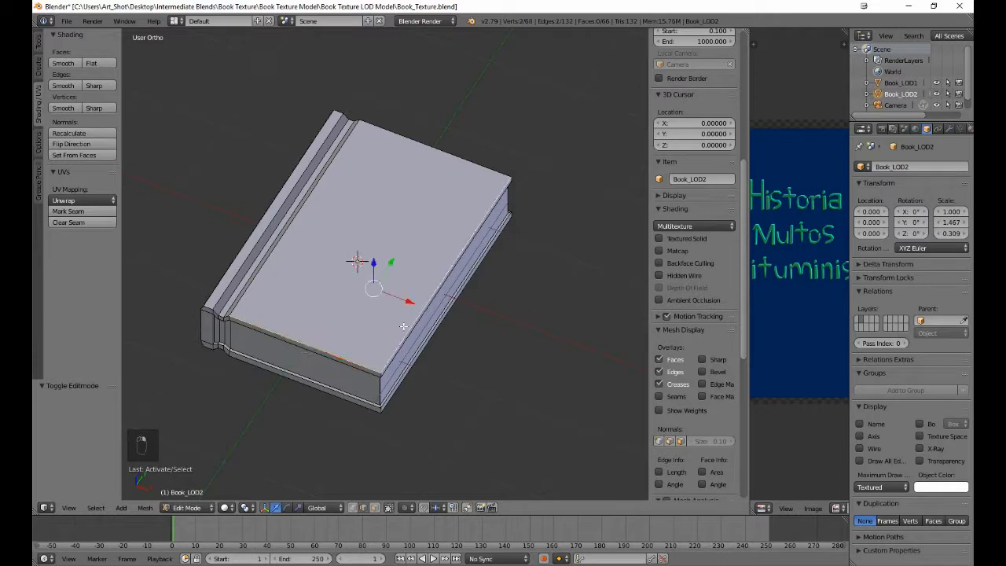
right_click(419, 152, "shift")
right_click(316, 188, "shift")
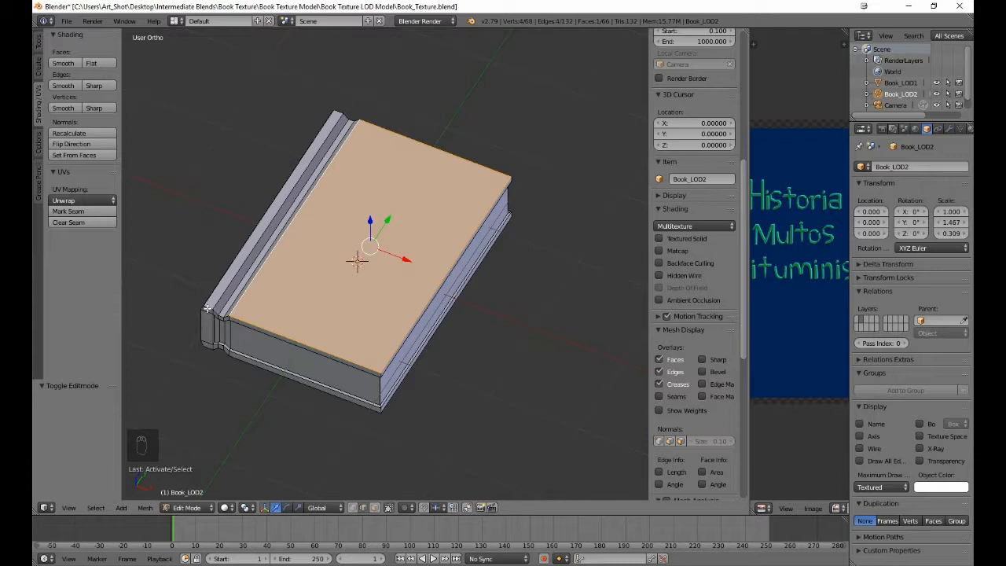
left_click(102, 212)
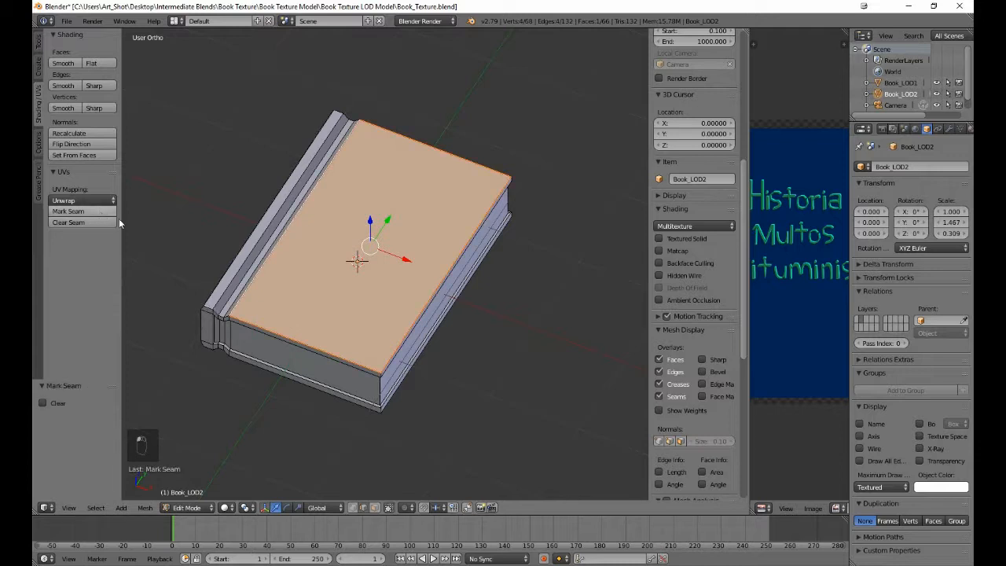
key("a")
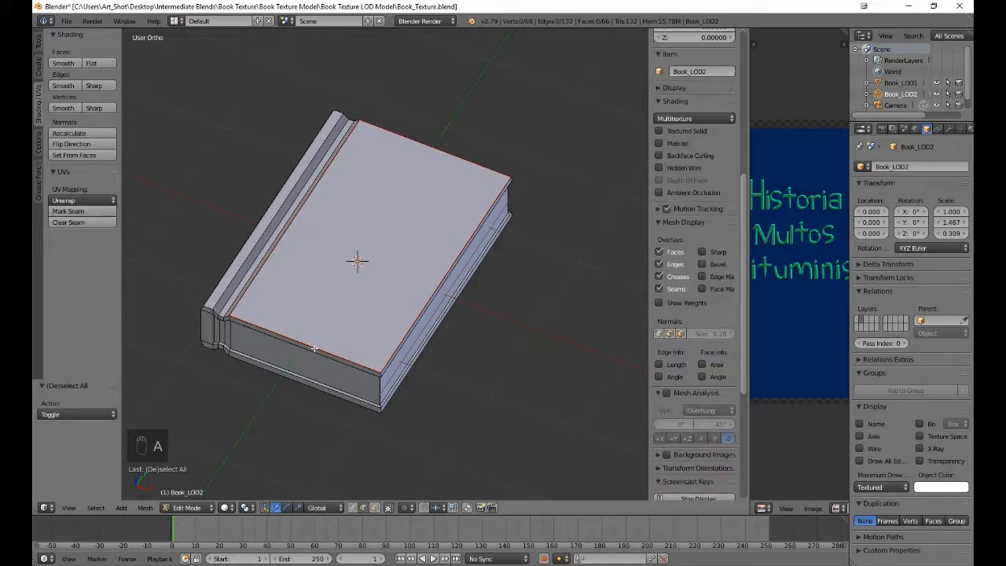
Step: Mark a seam where the page block meets the back cover, including the short inner edge at each end of the spine
right_click(269, 341, "alt")
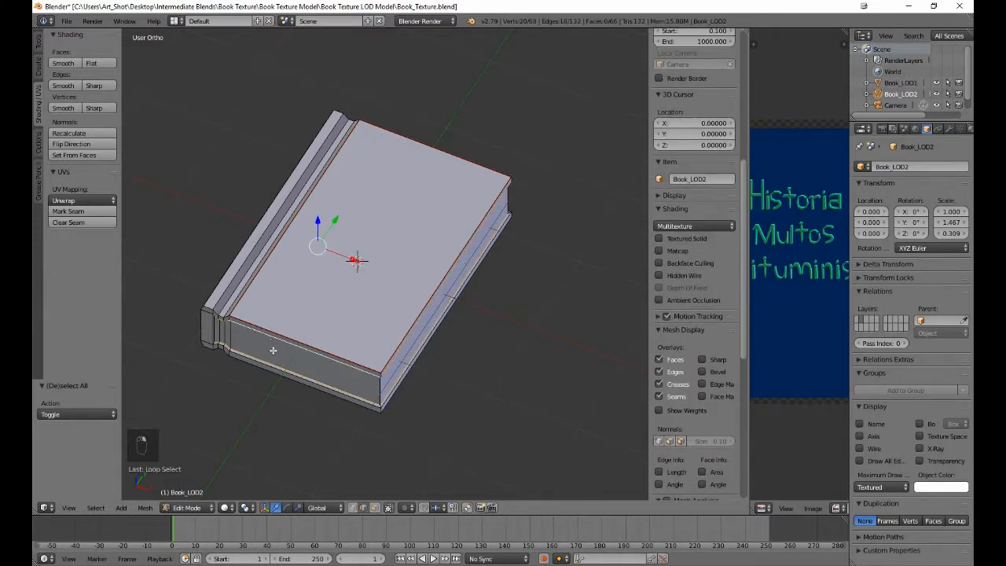
key("ctrl+z")
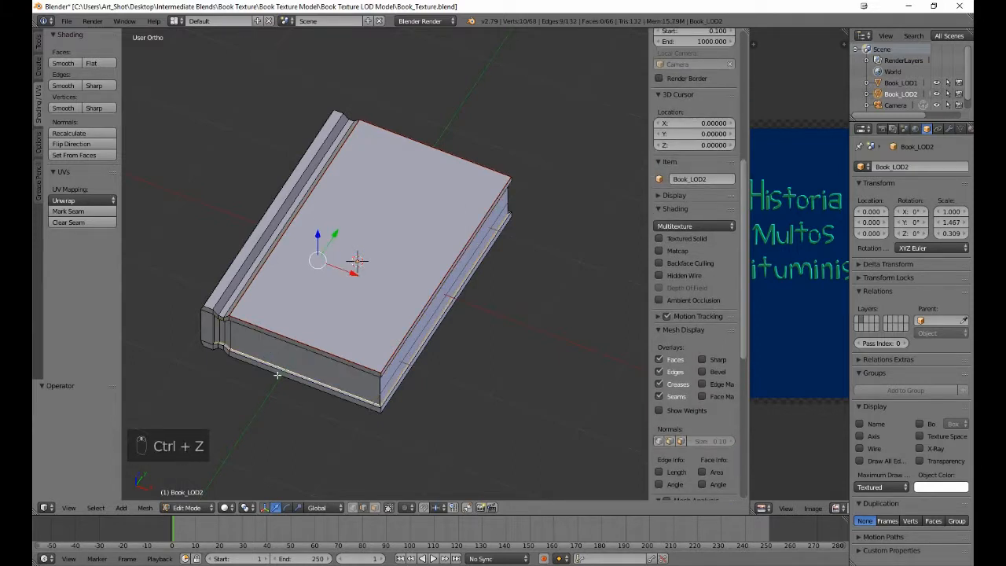
middle_click_drag(277, 375, 248, 333)
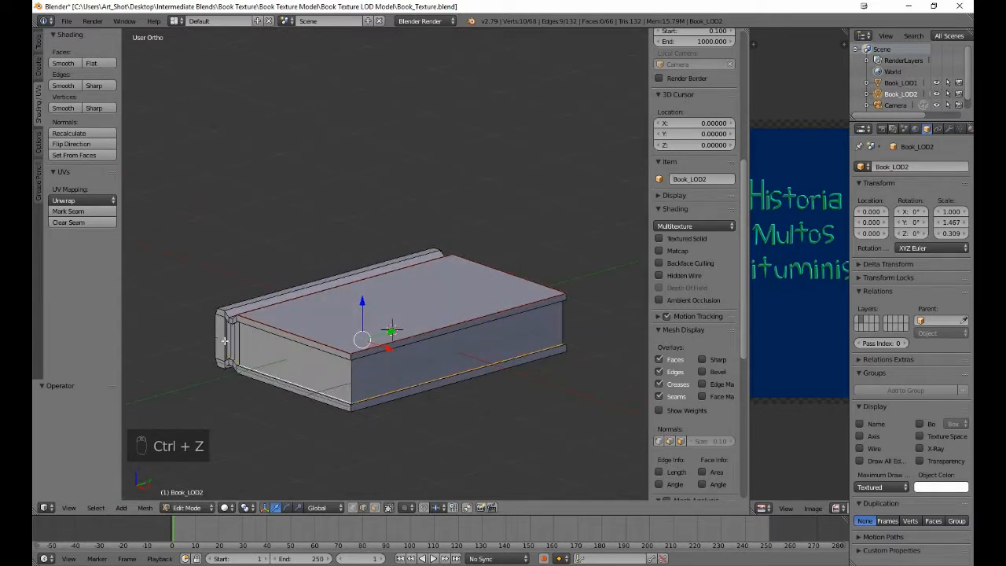
right_click(225, 340, "shift")
middle_click_drag(238, 393, 256, 339)
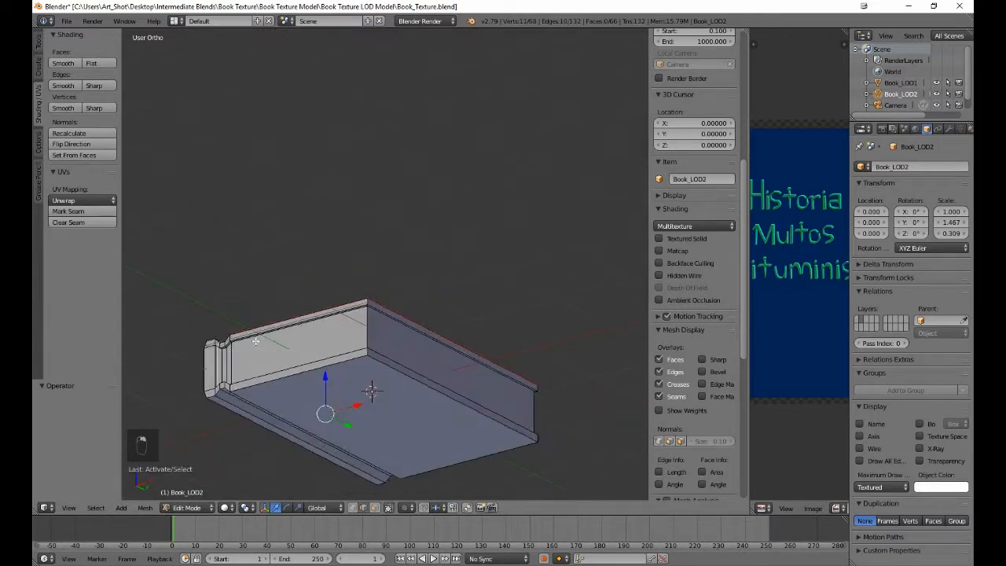
right_click(256, 337, "alt+shift")
middle_click_drag(447, 382, 281, 387)
middle_click_drag(563, 338, 610, 361)
right_click(626, 359, "shift")
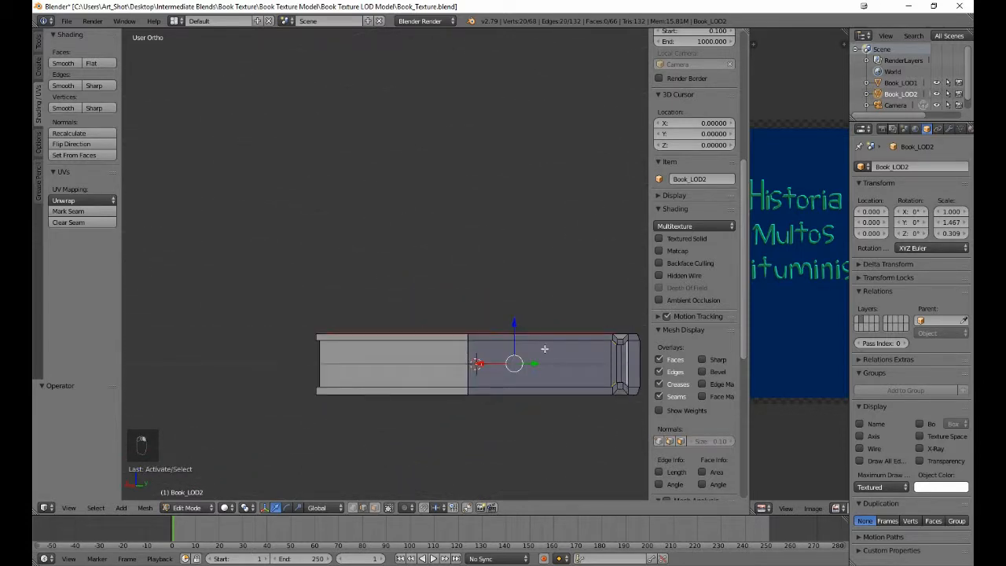
left_click(80, 212)
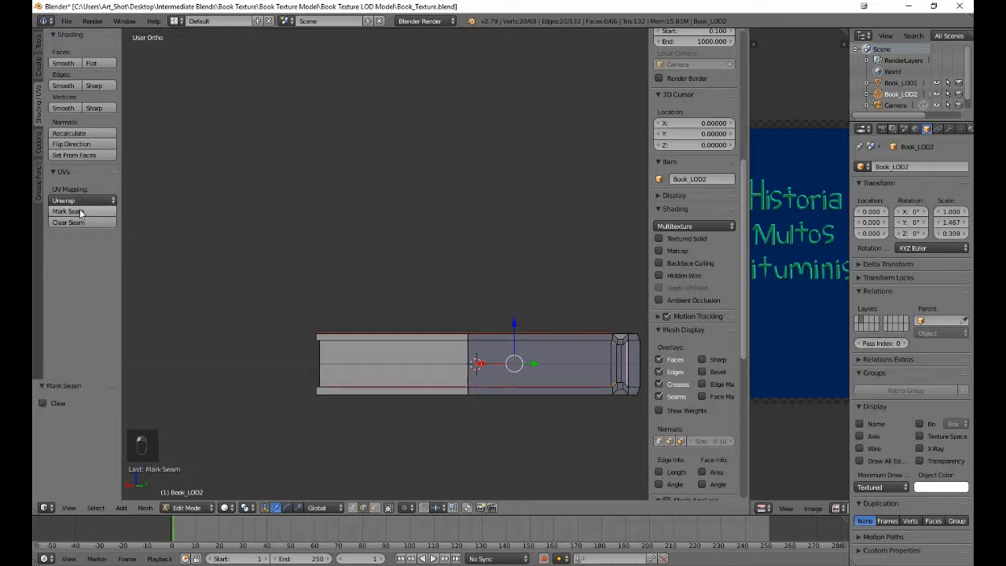
key("a")
Step: Mark seams along both covers' outer rims at the book's two short ends, across the spine ends, and on the back cover's fore edge
middle_click_drag(396, 343, 302, 315)
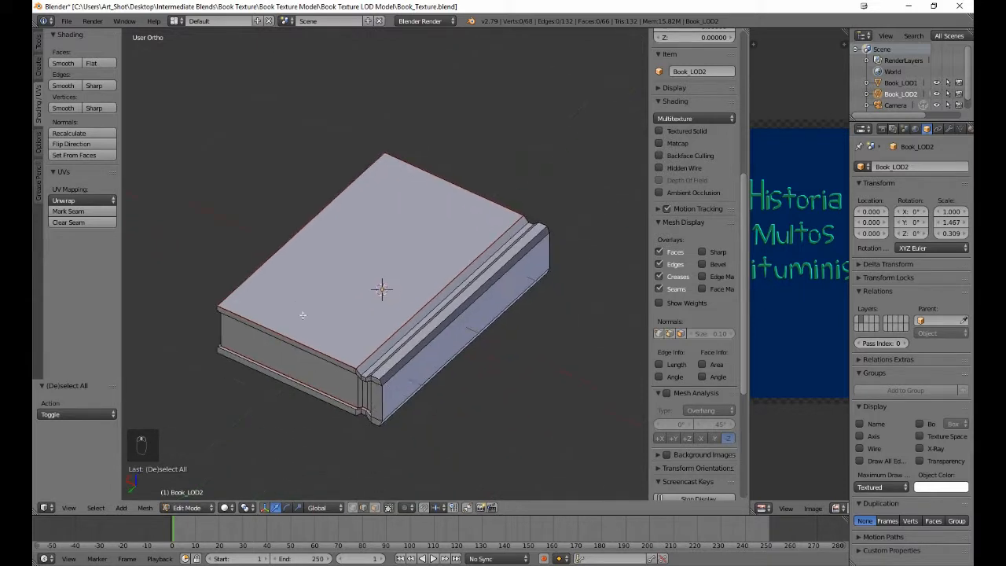
right_click(374, 385, "alt")
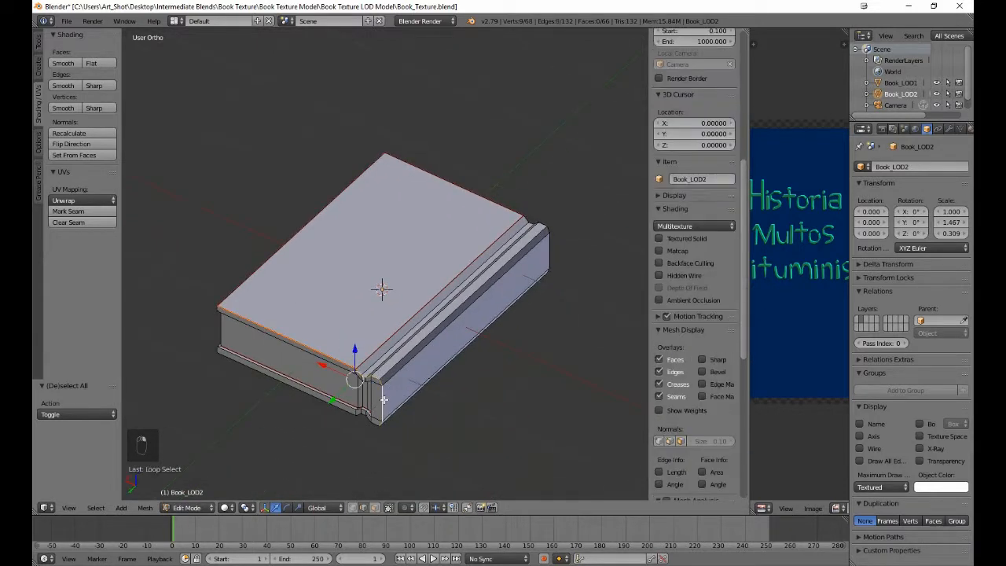
right_click(374, 423, "alt+shift")
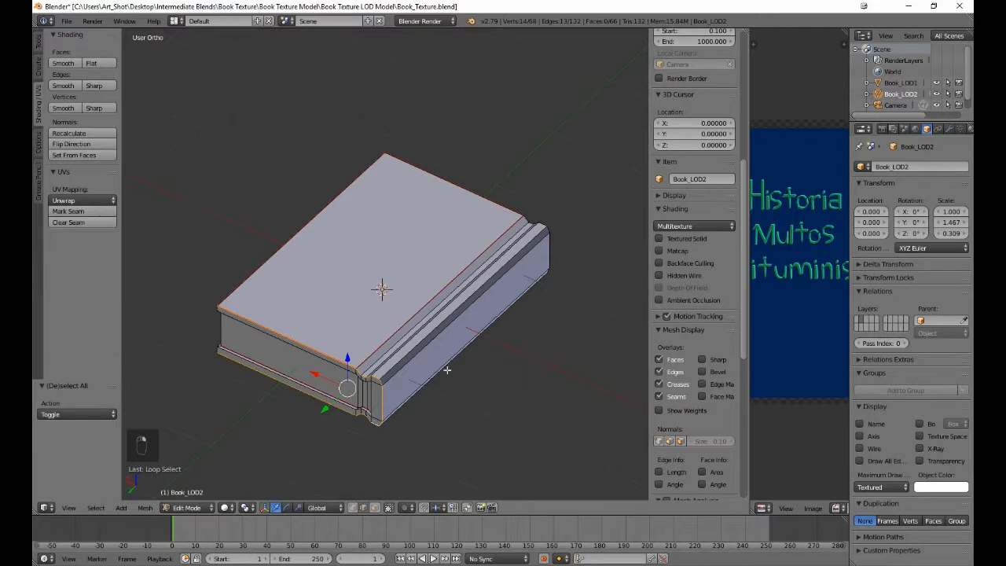
middle_click_drag(446, 369, 292, 355)
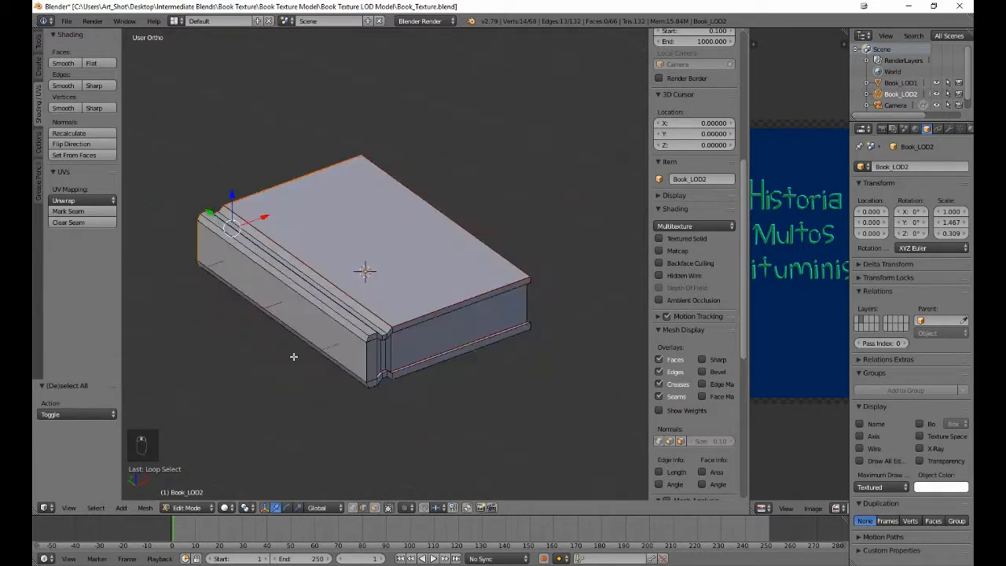
right_click(367, 339, "alt+shift")
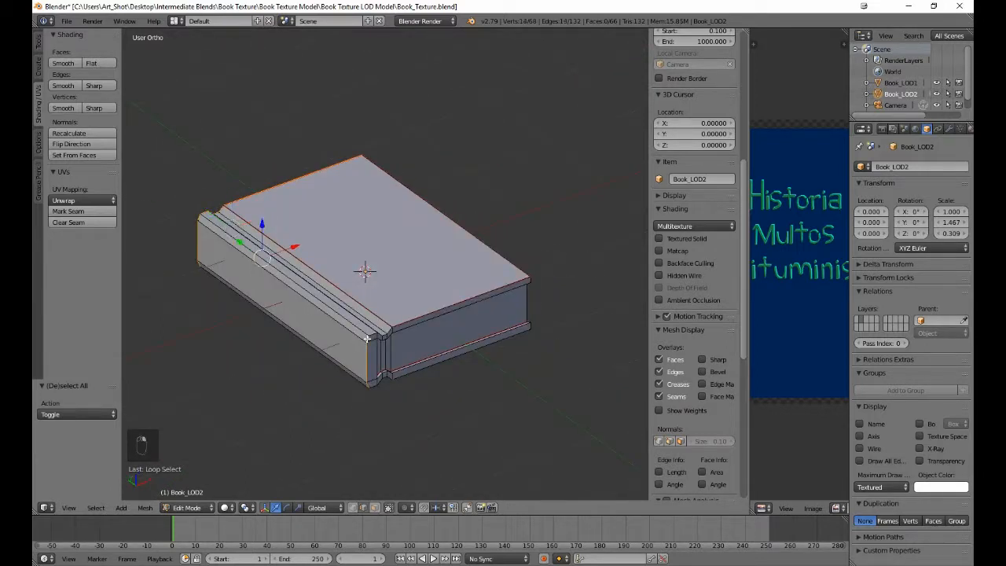
right_click(367, 337, "alt+shift")
right_click(367, 337, "alt+shift")
right_click(373, 334, "alt+shift")
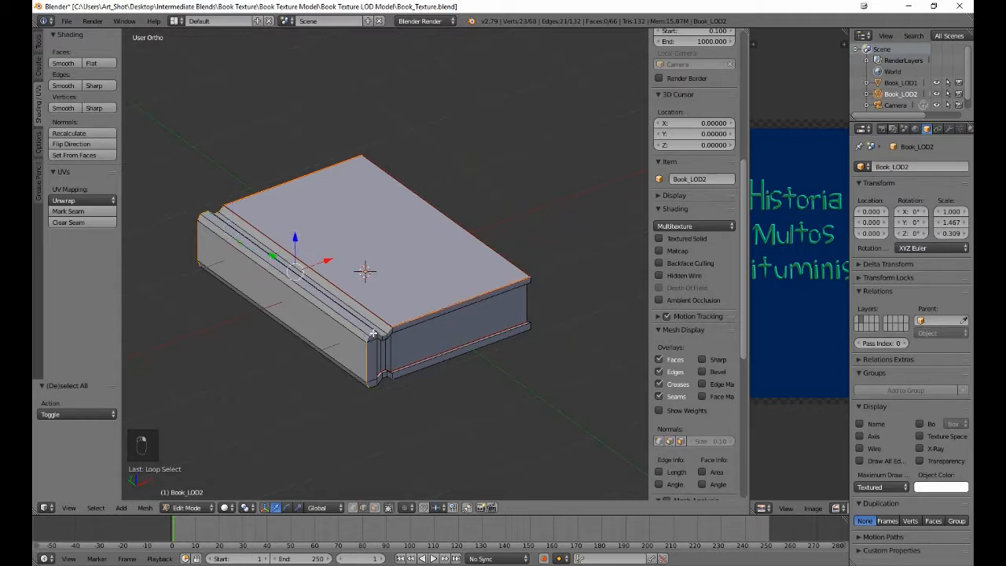
right_click(374, 385, "alt+shift")
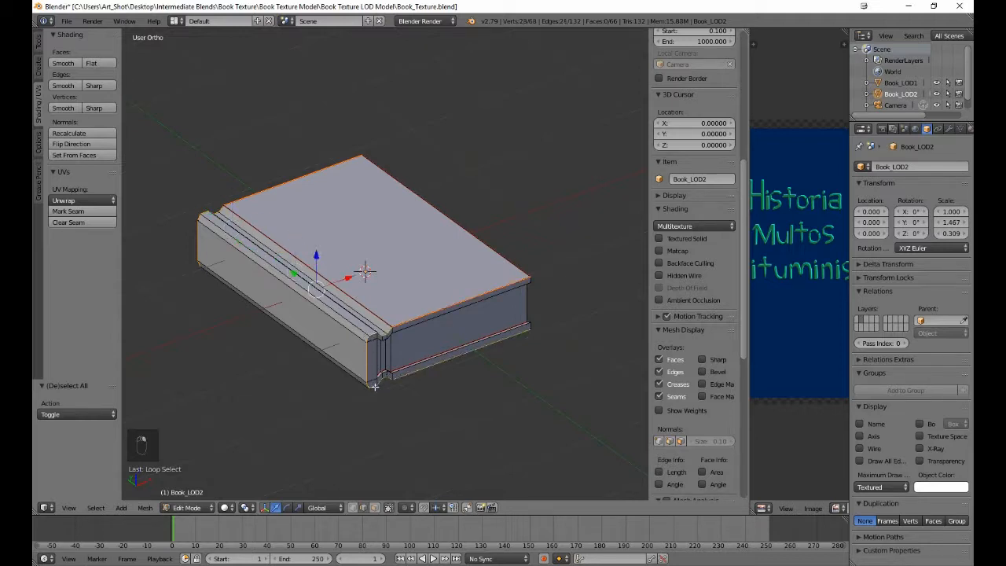
middle_click_drag(466, 388, 330, 378)
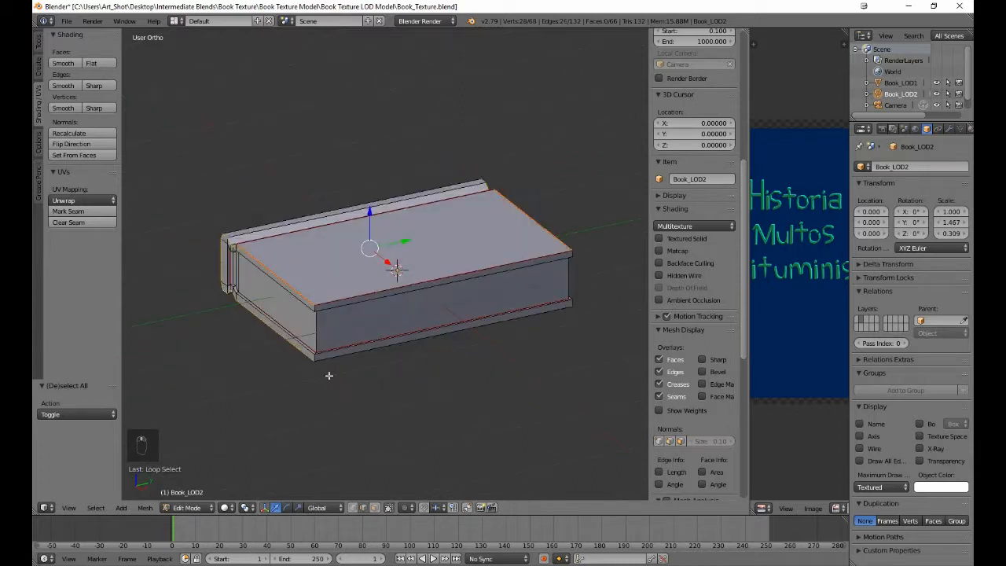
right_click(373, 354, "shift")
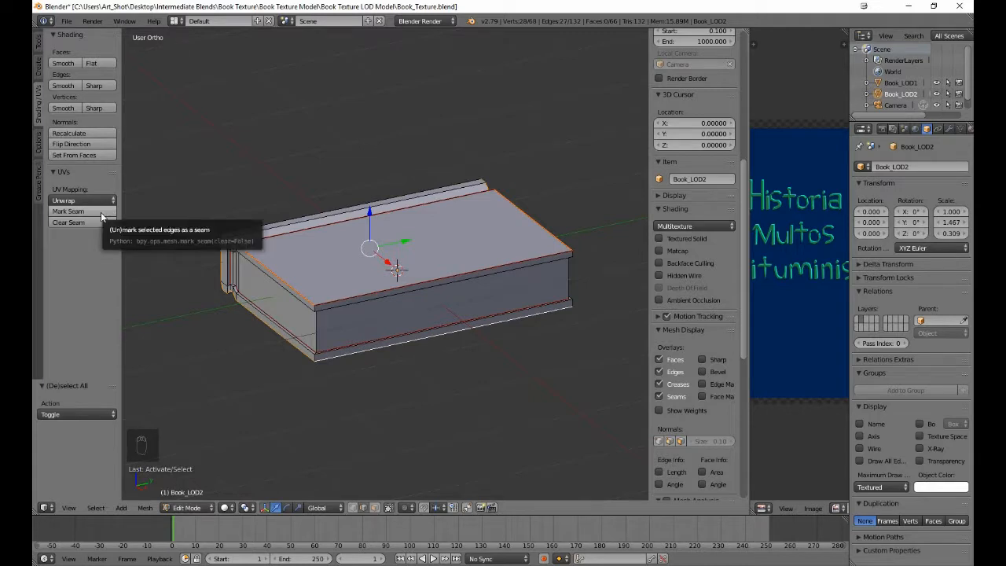
left_click(100, 213)
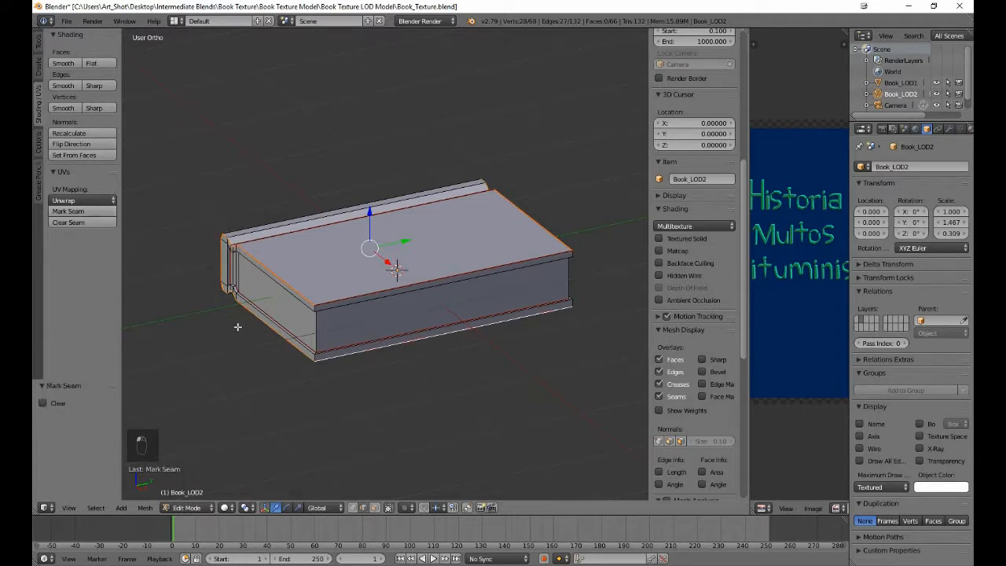
key("a")
Step: Unwrap the entire book mesh along its seams and enlarge the UV/Image Editor to show the layout
middle_click_drag(235, 317, 367, 409)
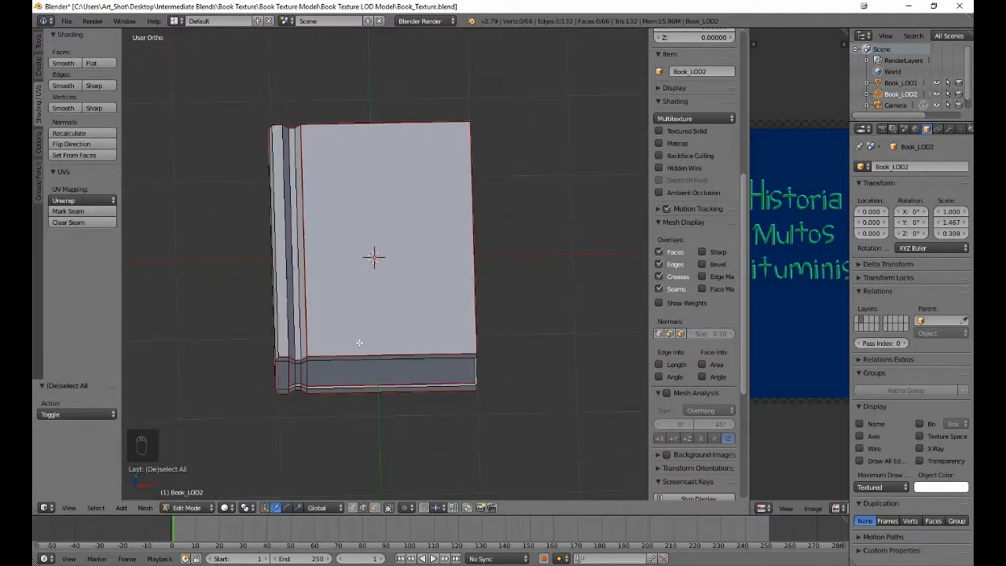
key("a")
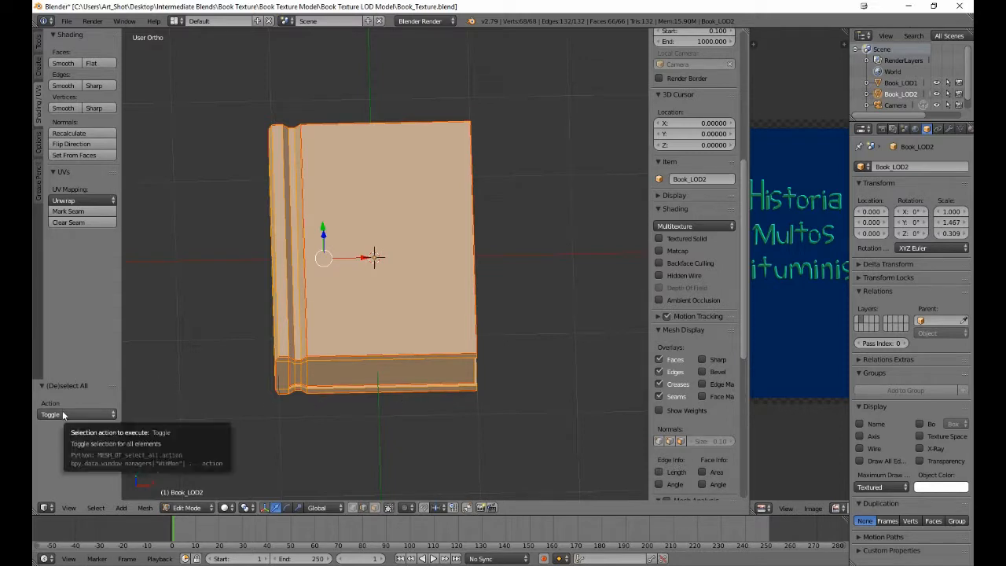
left_click(63, 201)
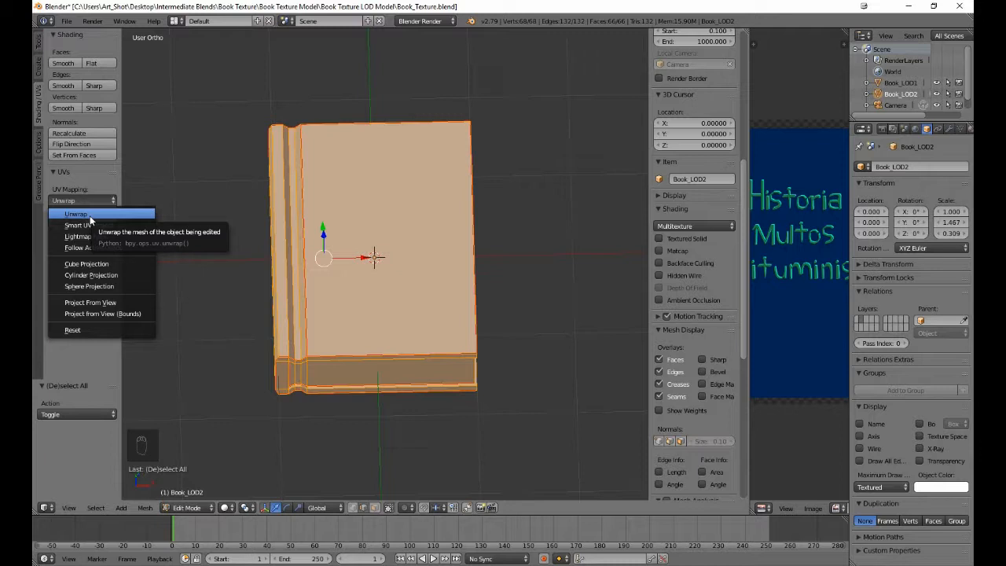
left_click(76, 214)
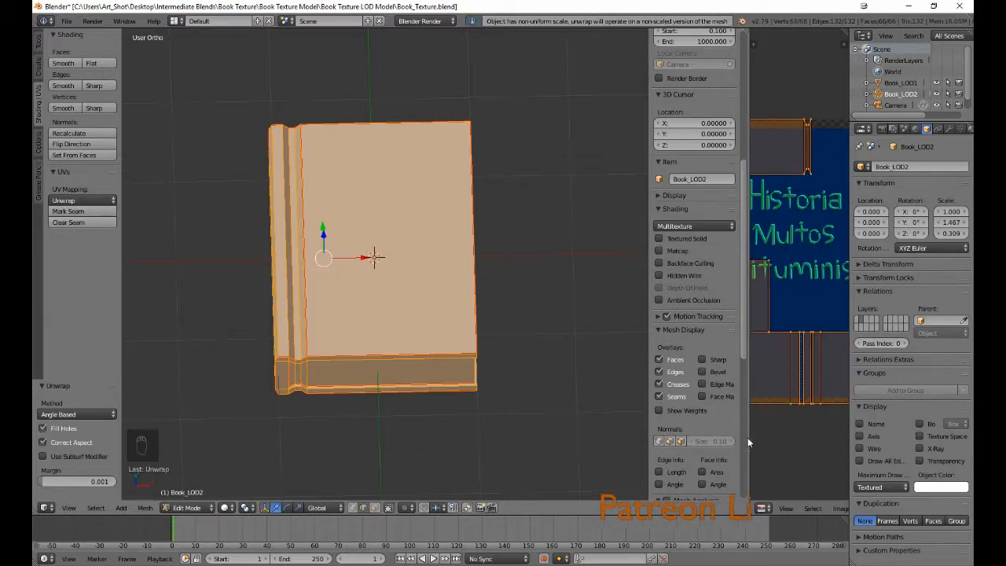
left_click_drag(748, 433, 455, 454)
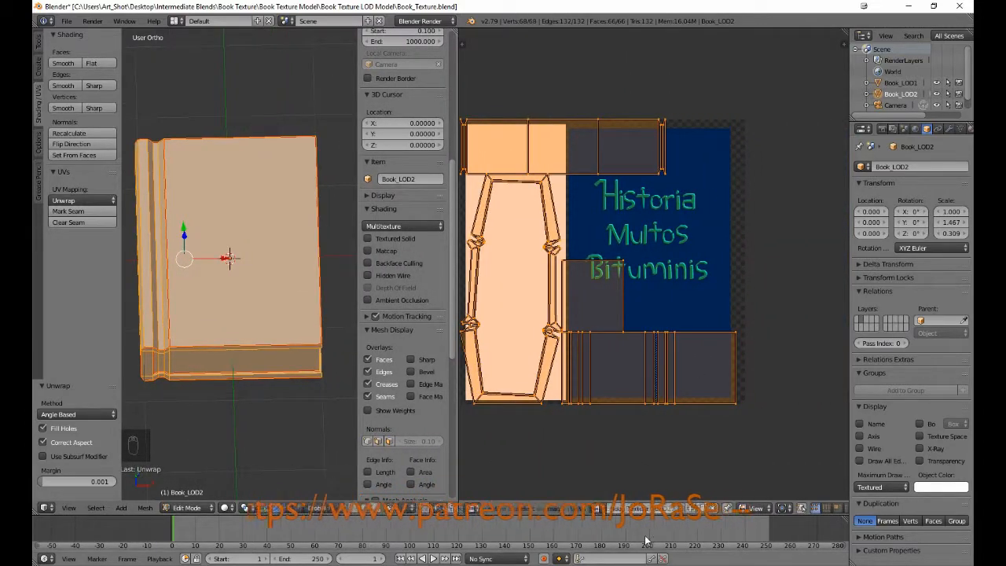
Step: Unlink the texture image from the UV/Image Editor, move all UV islands outside the grid to its lower left, and deselect them
left_click(712, 509)
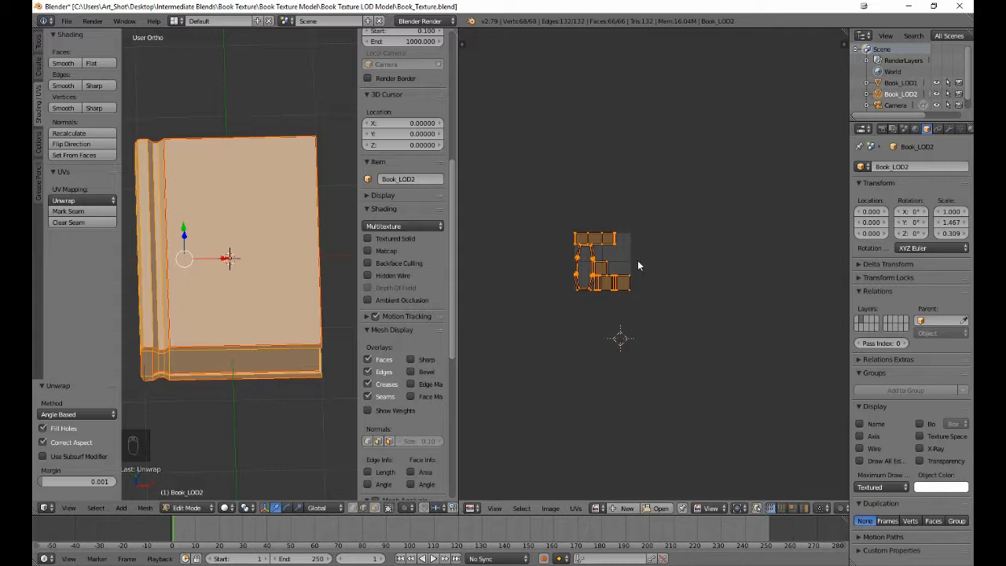
key("g")
left_click(605, 358)
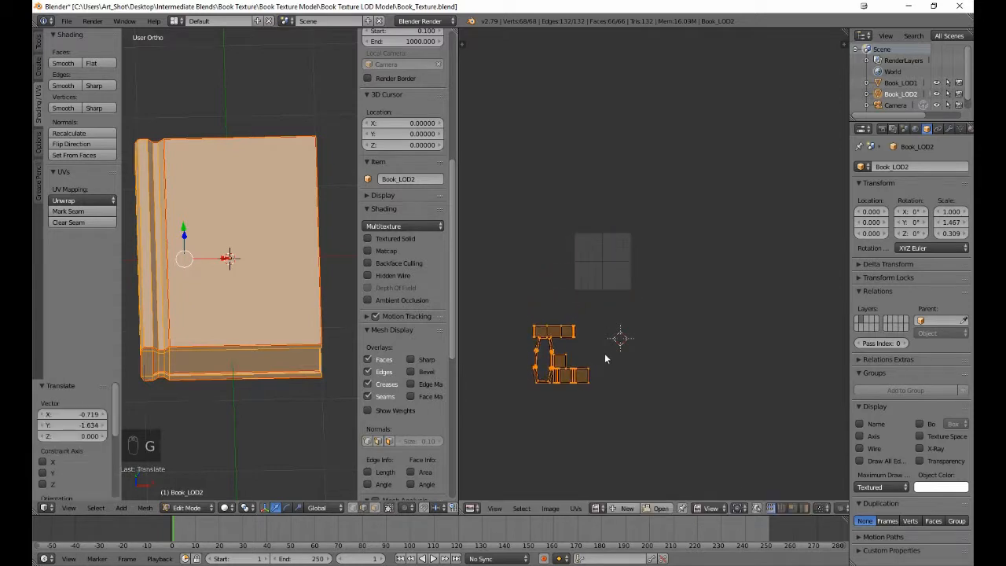
key("a")
Step: In face selection mode, select the single square front cover island and move it into the upper-right part of the UV grid
scroll(635, 365, "up", 3)
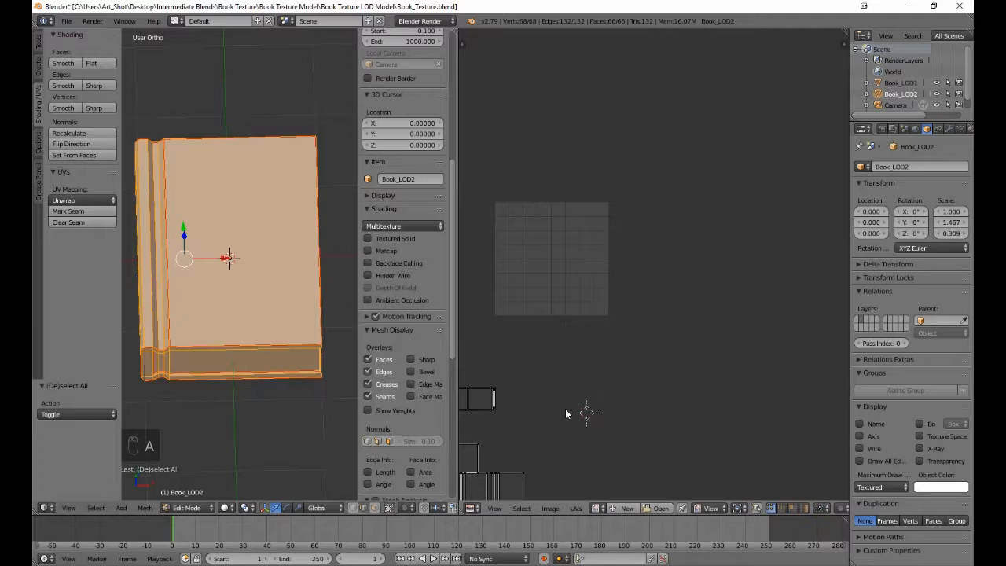
middle_click_drag(564, 410, 689, 323)
scroll(682, 333, "up", 3)
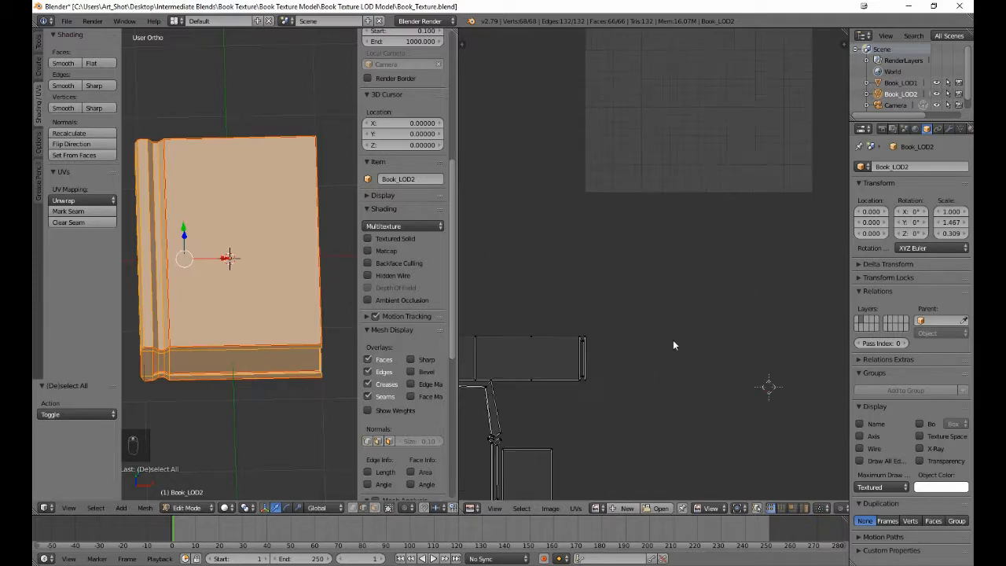
middle_click_drag(599, 397, 672, 216)
scroll(595, 307, "up", 2)
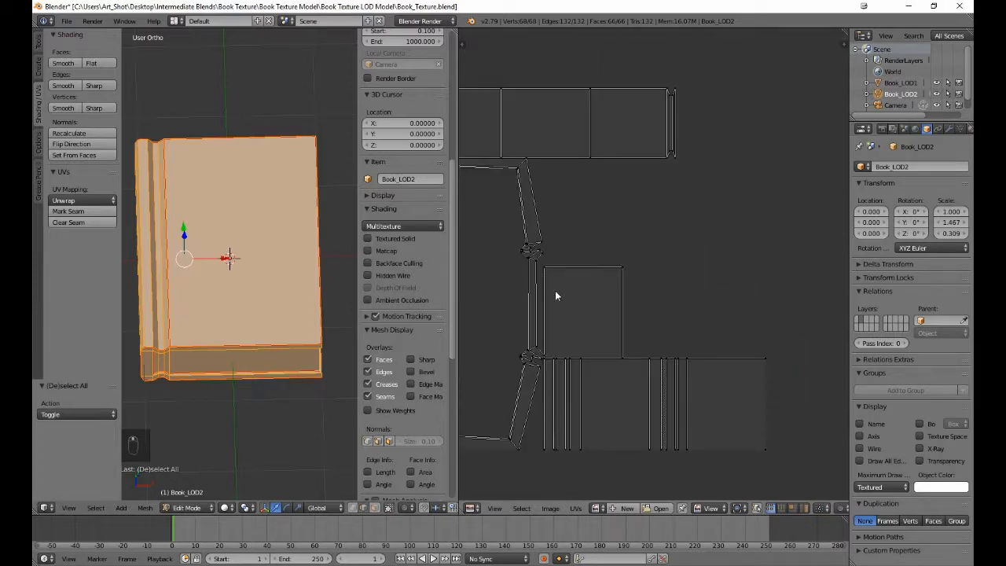
left_click(795, 509)
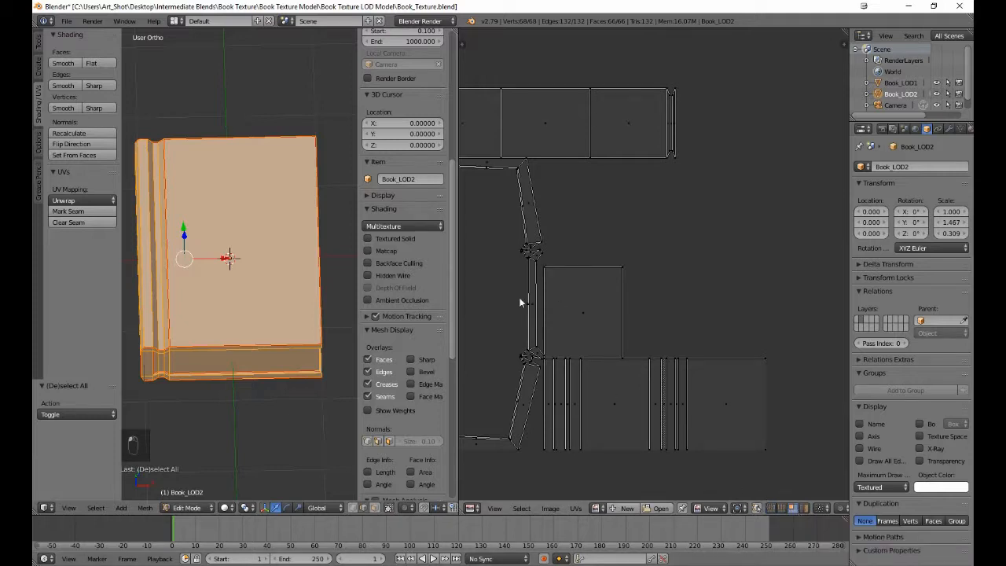
key("b")
left_click_drag(565, 303, 589, 329)
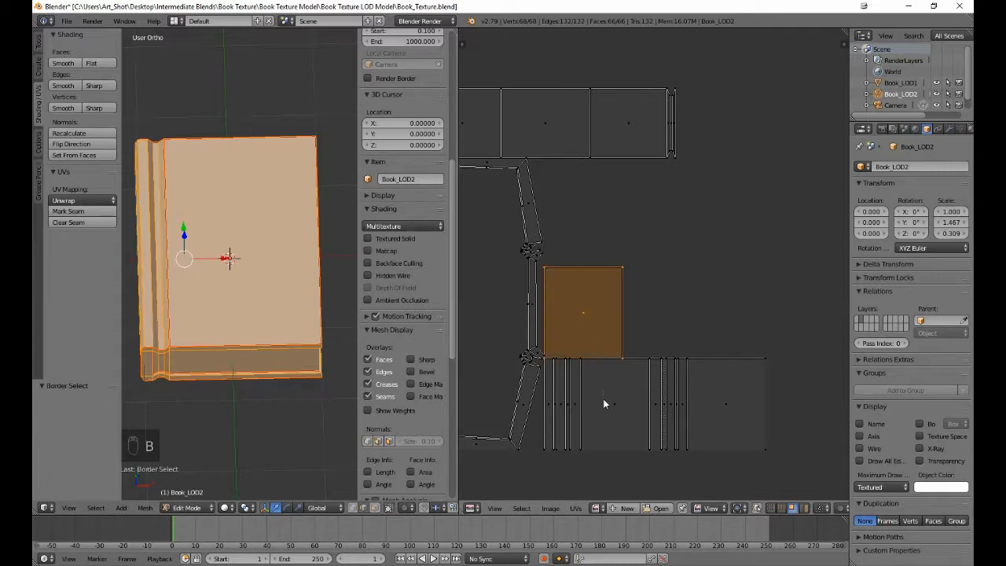
key("g")
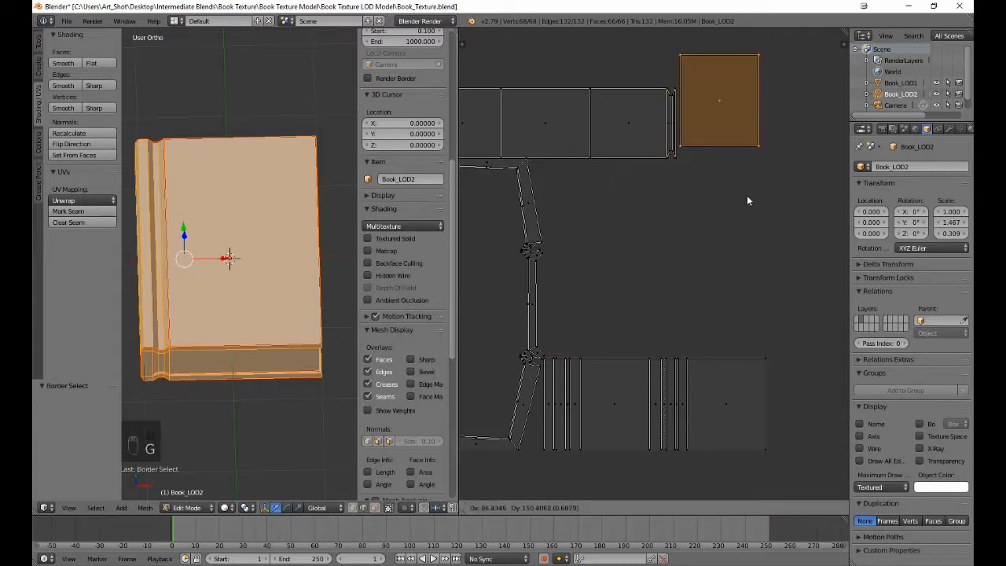
left_click(757, 195)
middle_click_drag(756, 196, 696, 425)
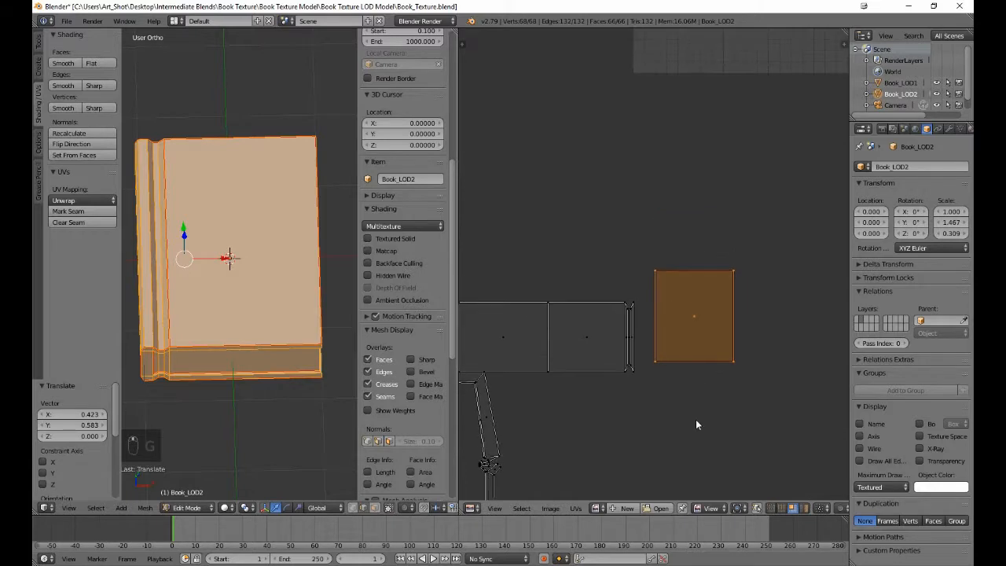
scroll(696, 424, "down", 4)
key("g")
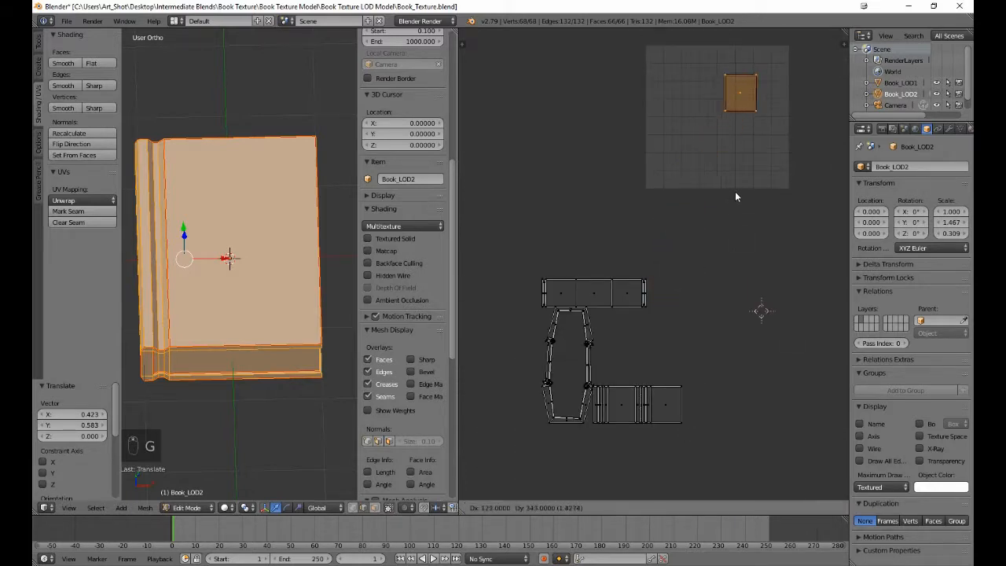
left_click(733, 197)
Step: Scale the front cover island by about 1.325 along Y, then uniformly by about 1.972
key("s")
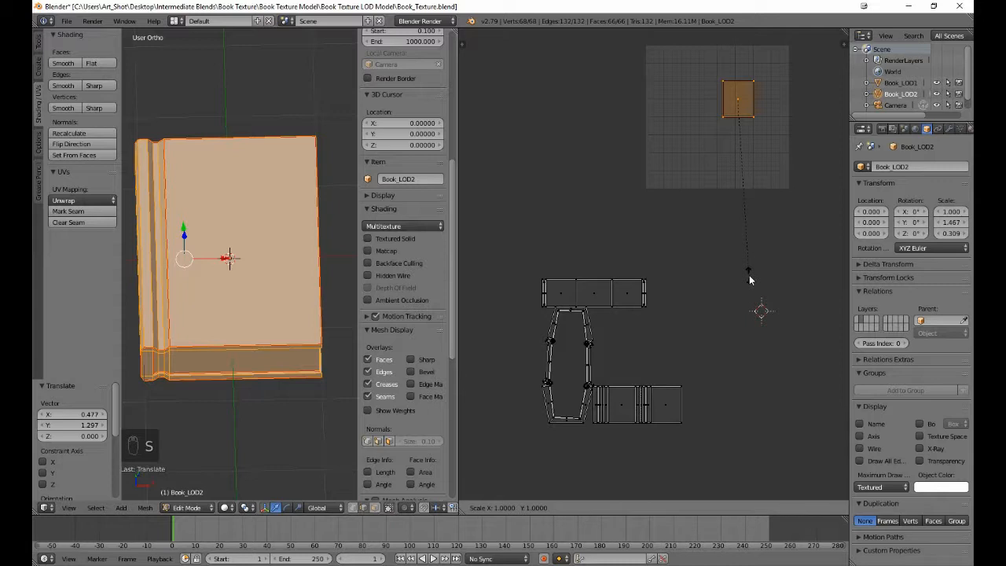
key("y")
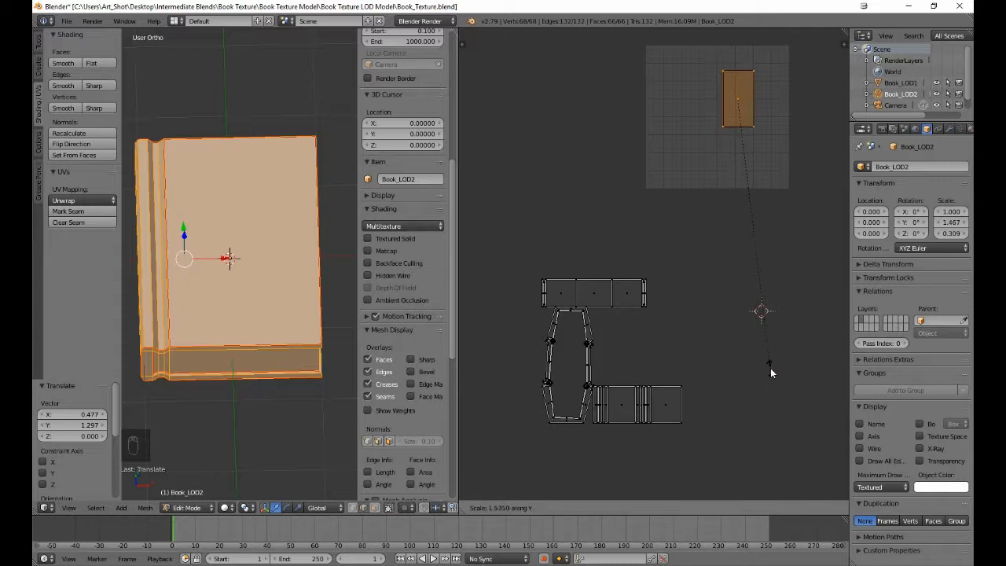
left_click(767, 336)
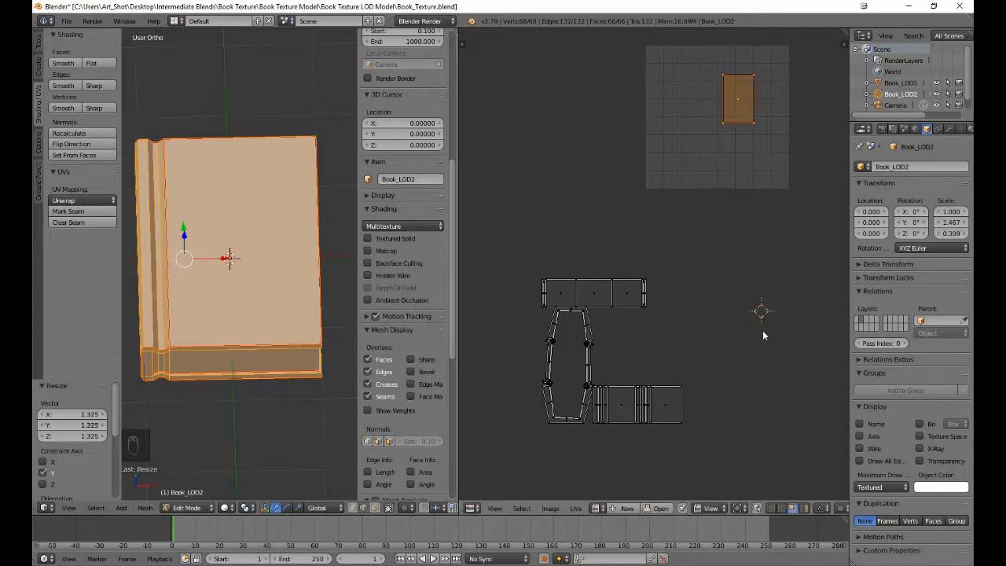
key("s")
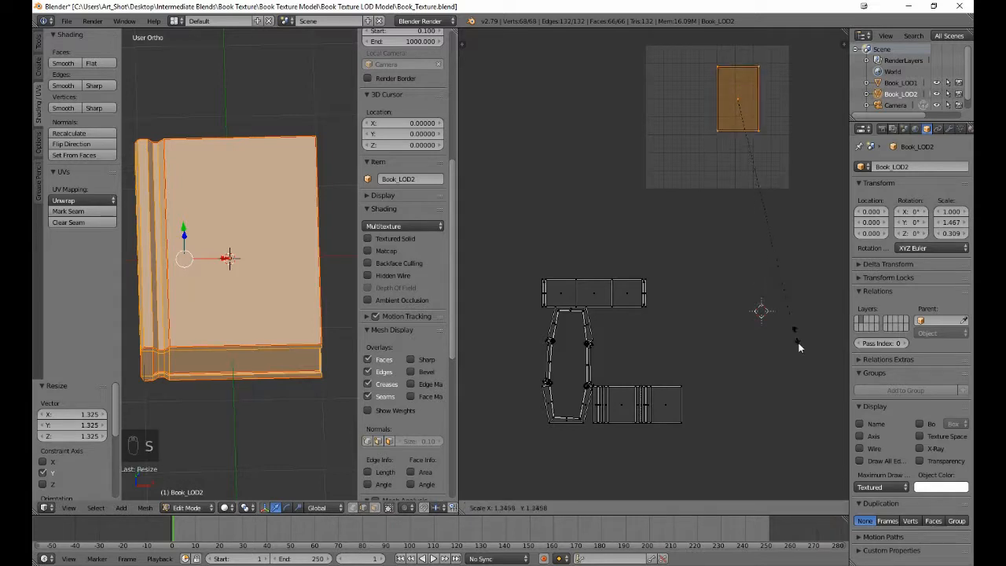
left_click(827, 445)
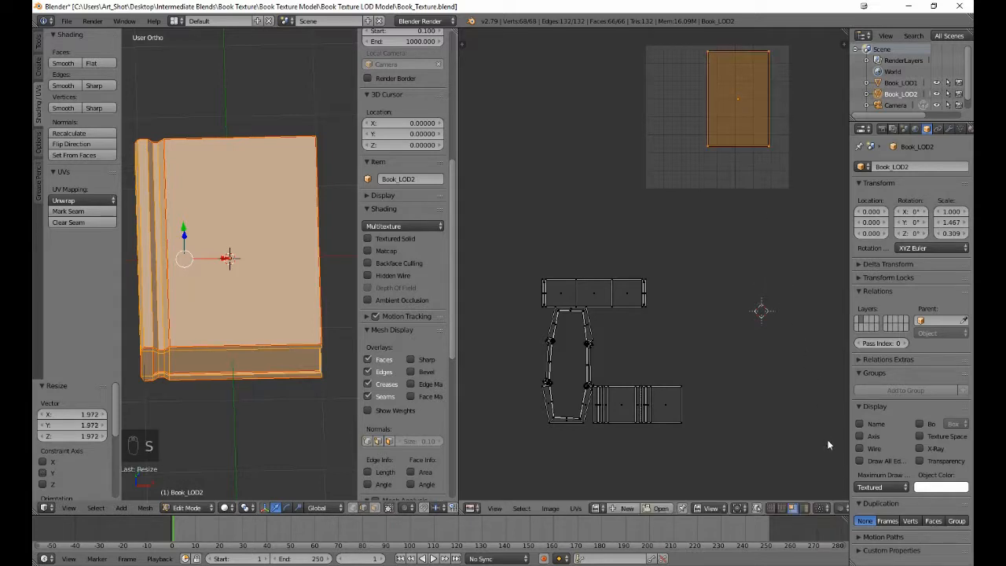
Step: Nudge the front cover island slightly down and right, pin its vertices, and clear the selection
key("g")
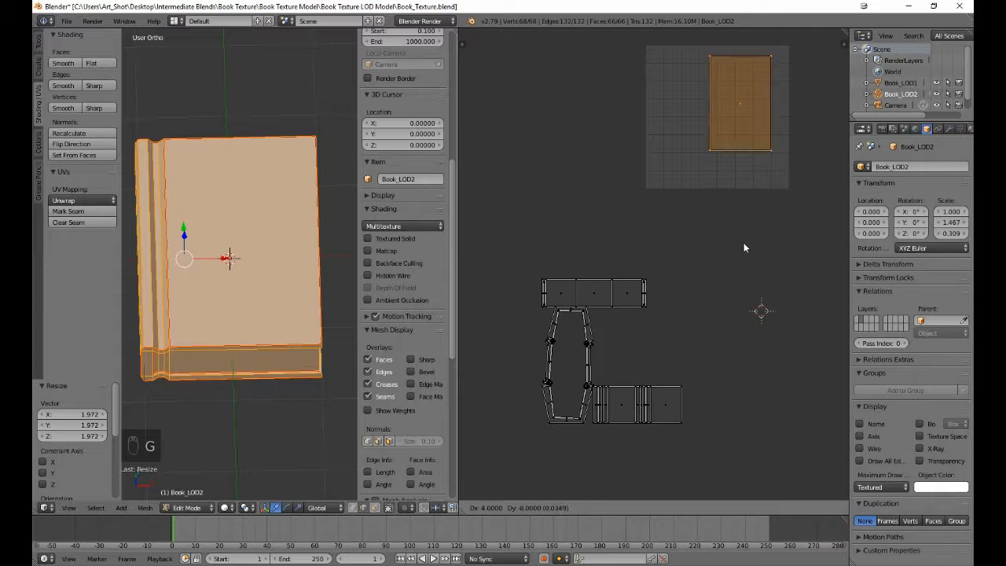
left_click(744, 247)
key("p")
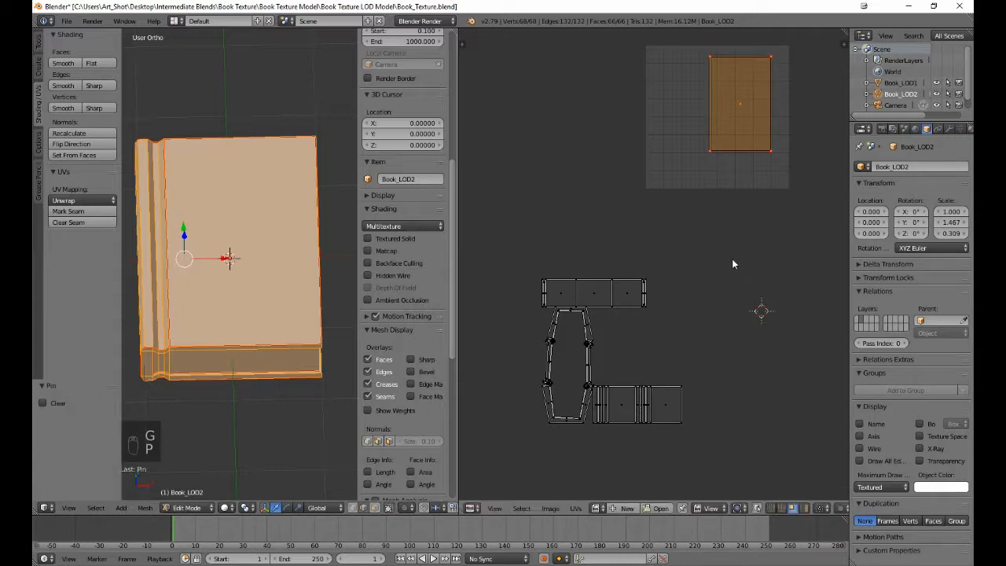
key("a")
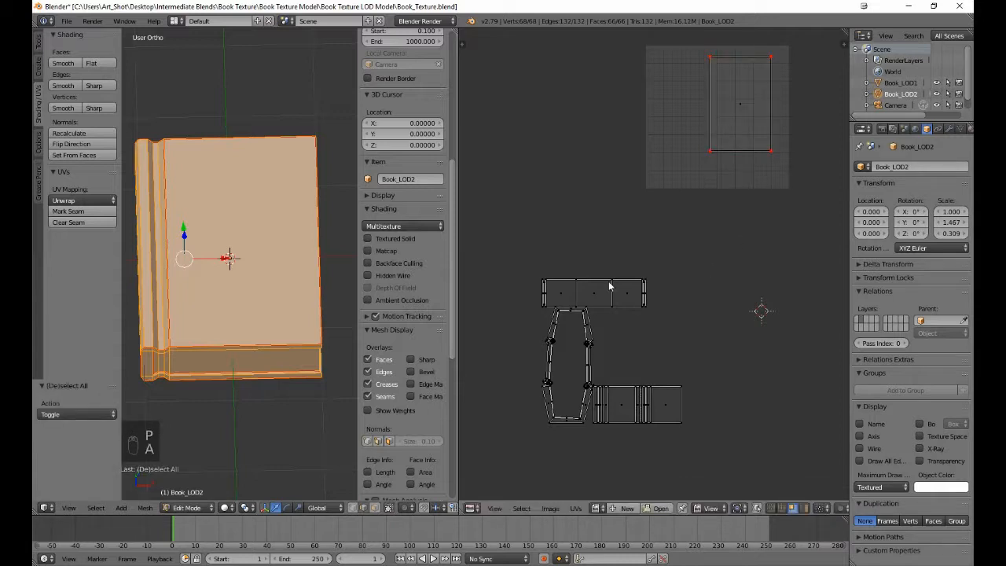
Step: Select the three-panel page strip island above the elongated one, scale it by about 0.749 and rotate it 90°
key("b")
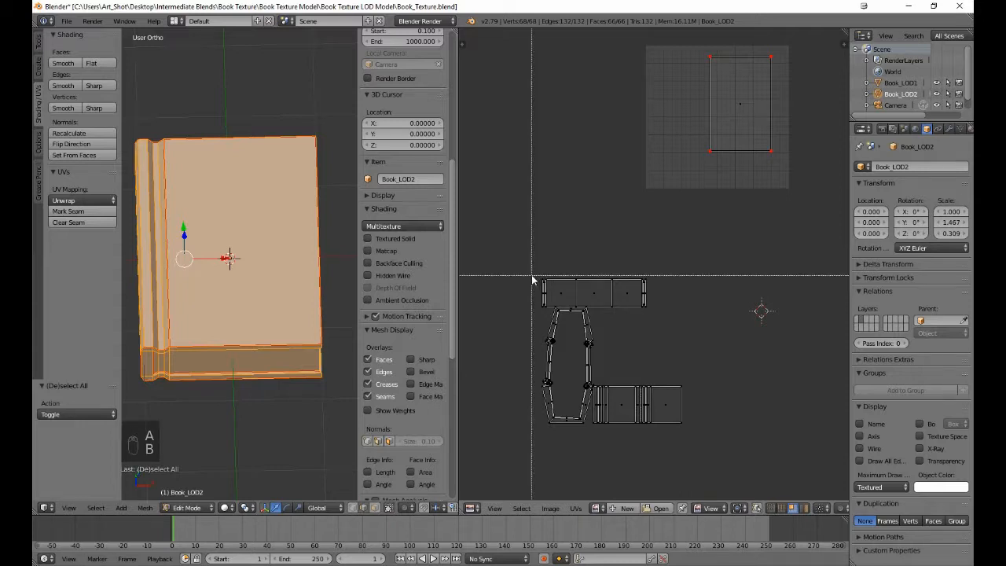
left_click_drag(524, 272, 664, 299)
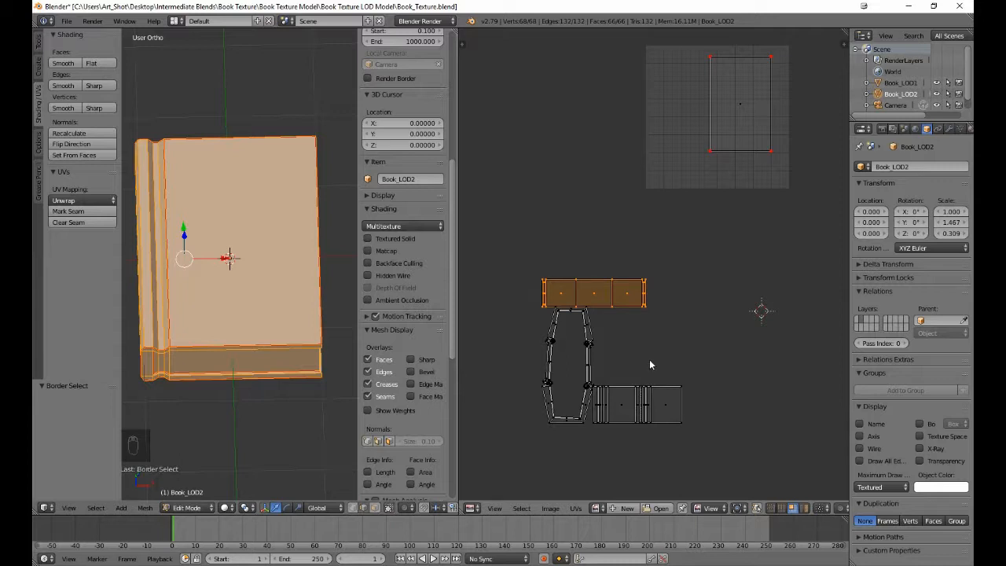
key("s")
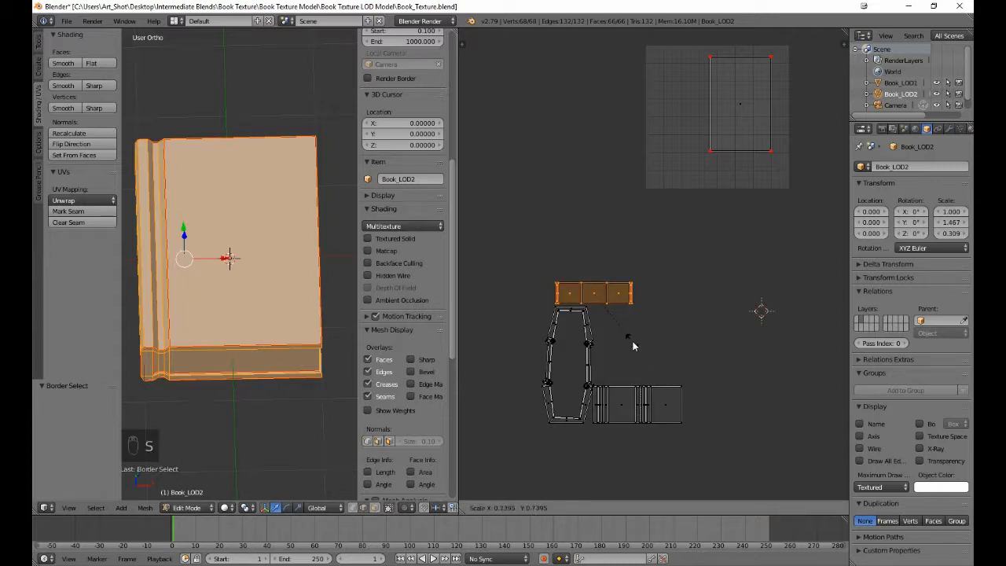
left_click(650, 344)
type("r90")
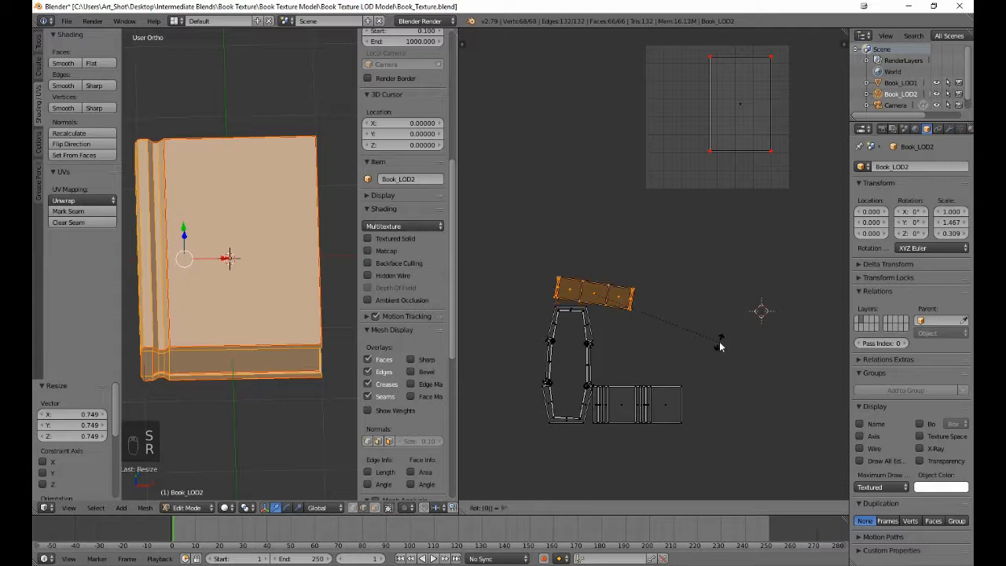
left_click(719, 342)
Step: Move the page strip island to the upper-left corner of the UV grid, pin it, and clear the selection
key("g")
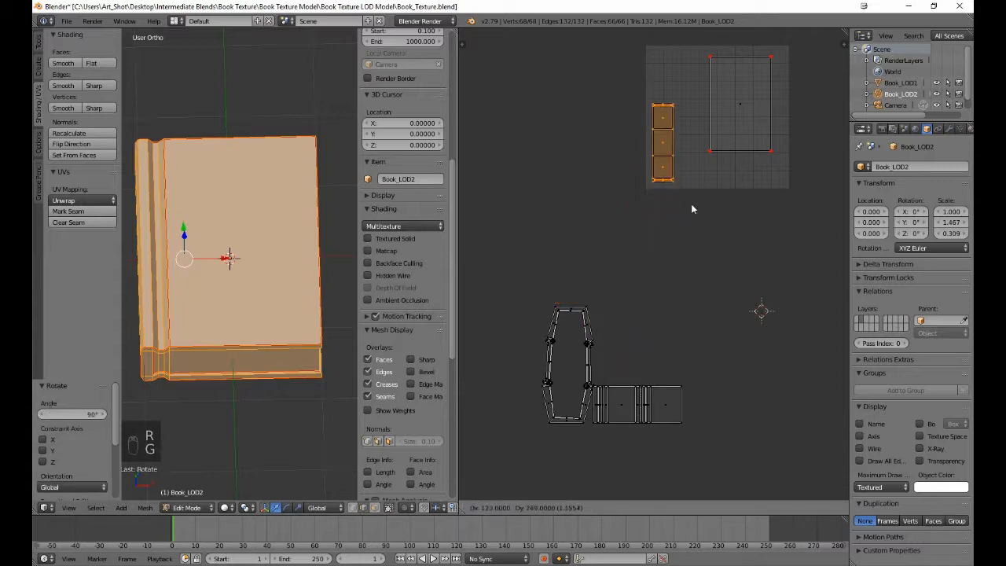
left_click(691, 160)
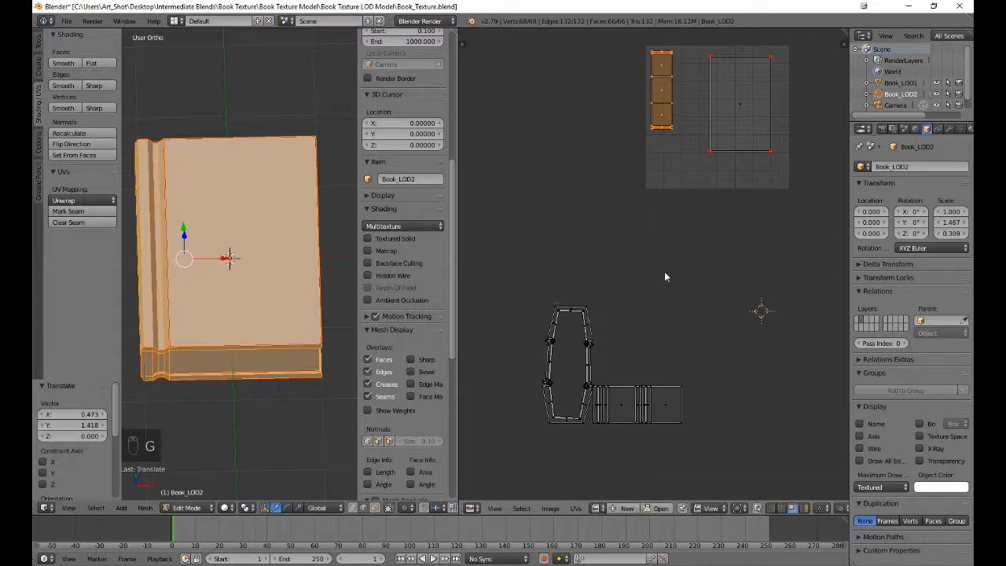
key("p")
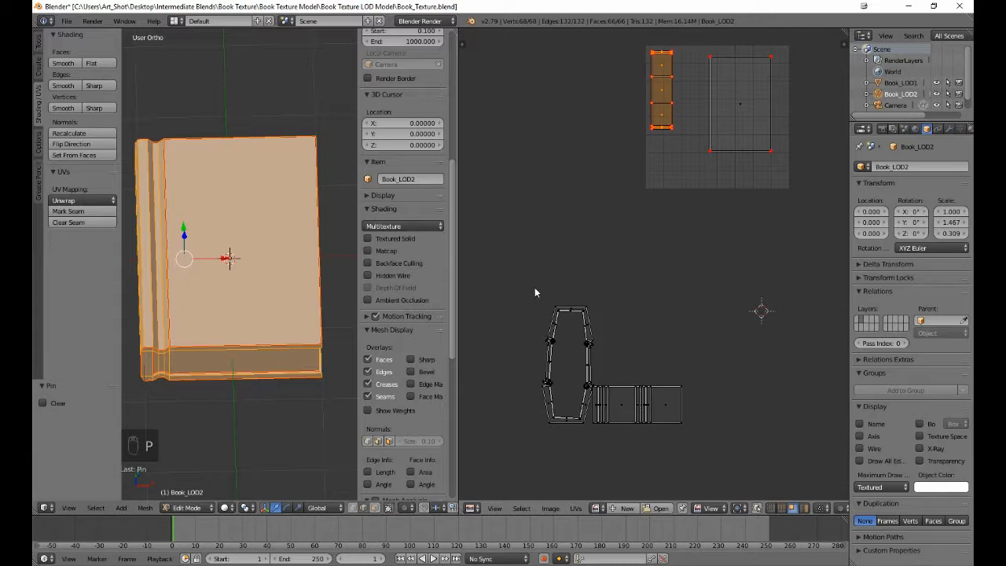
key("a")
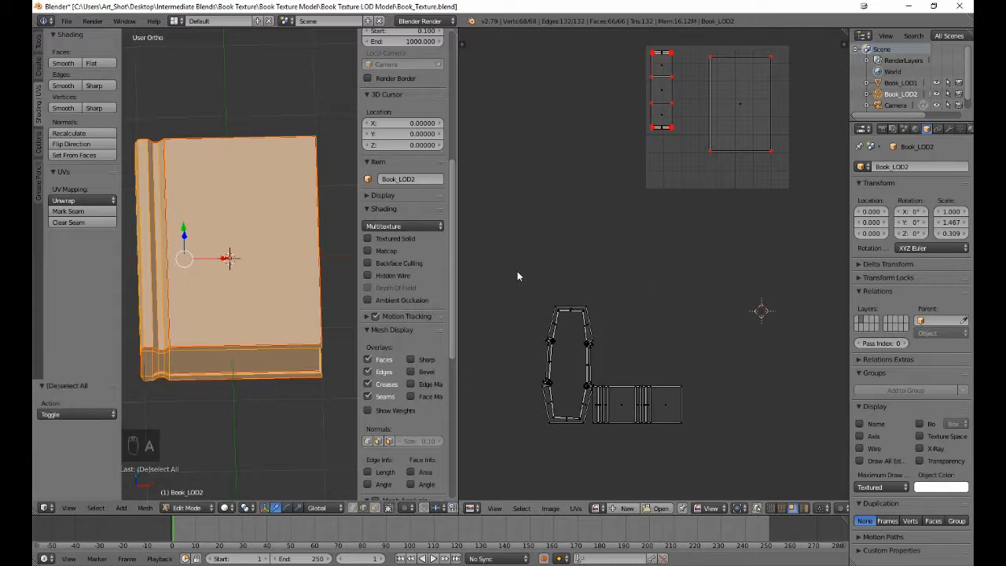
Step: Select the wide striped island, move it onto the elongated island outside the grid, and rotate it 90°
key("b")
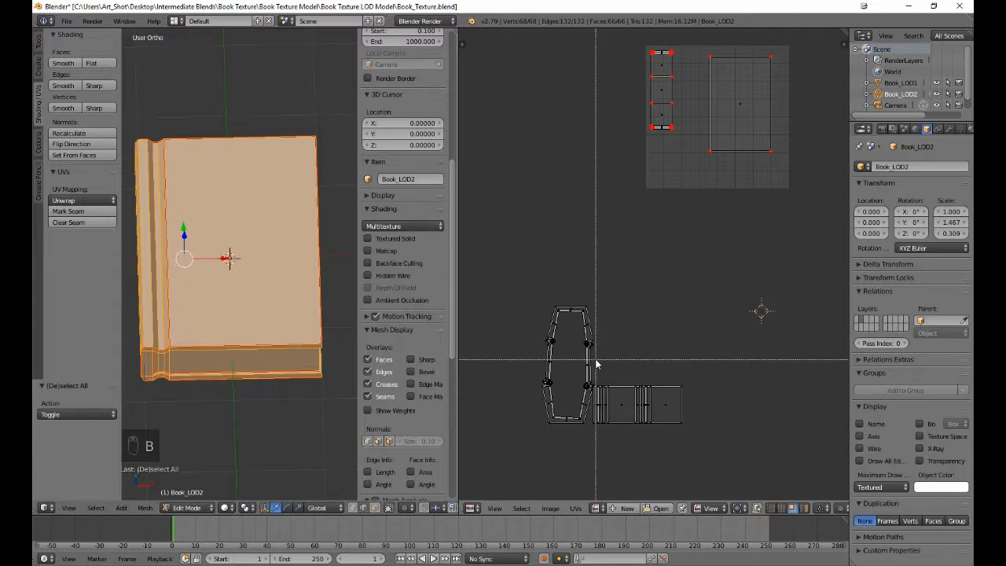
left_click_drag(596, 363, 718, 463)
key("g")
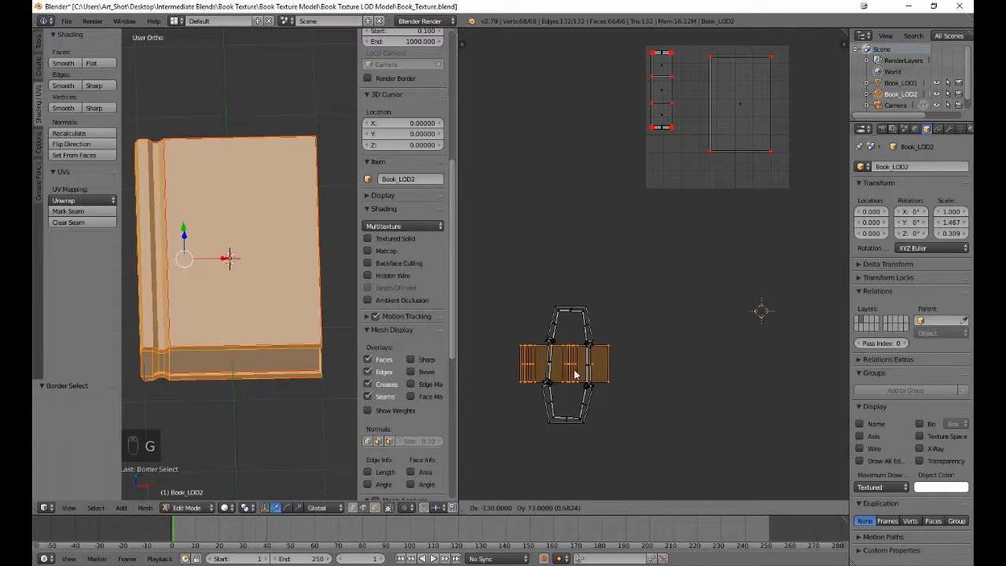
left_click(576, 375)
type("r")
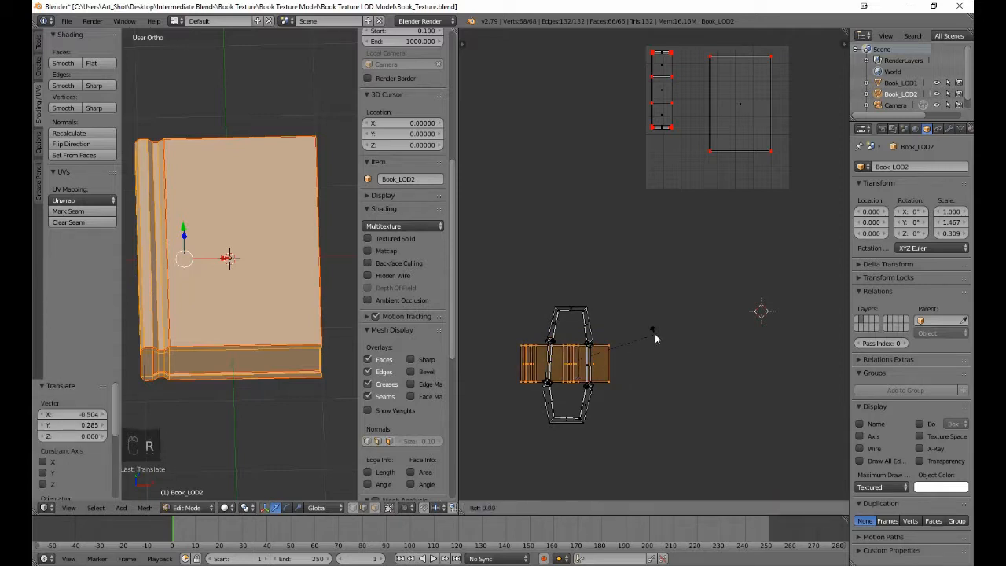
type("90")
left_click(654, 334)
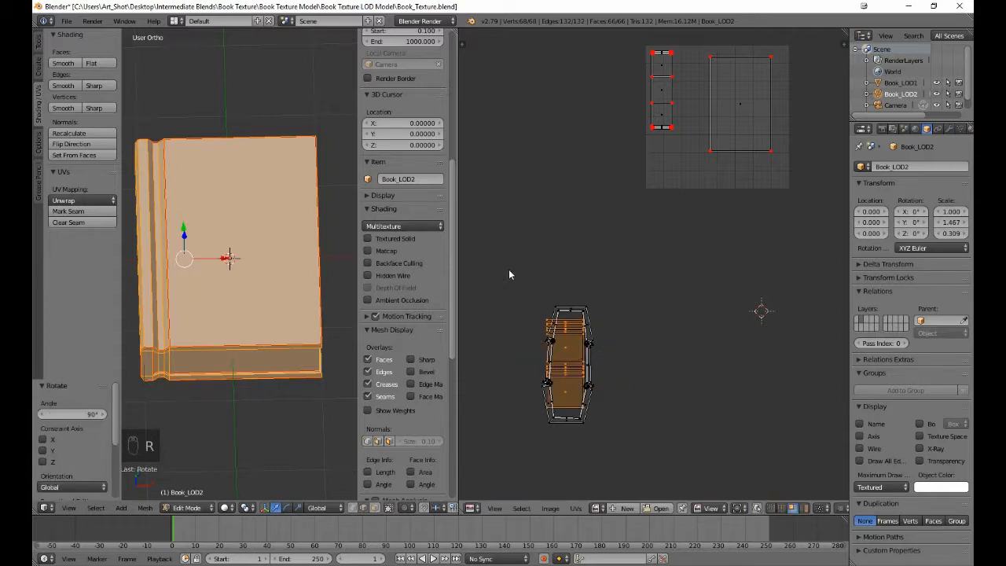
Step: Select both overlapping islands, shrink them to about 0.095 scale, and place them inside the front cover island's lower-left corner
key("b")
left_click_drag(507, 264, 680, 462)
key("s")
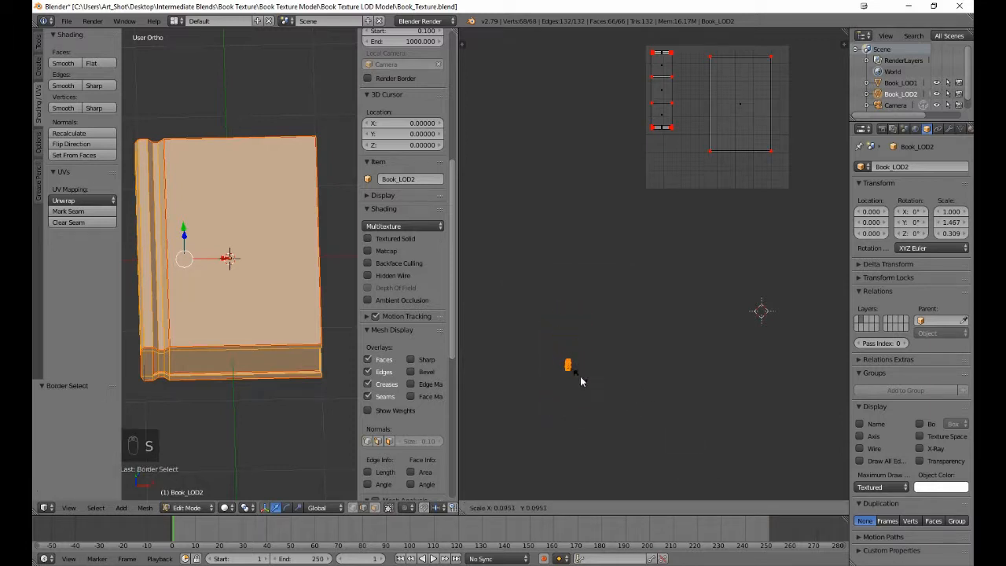
left_click(580, 376)
key("g")
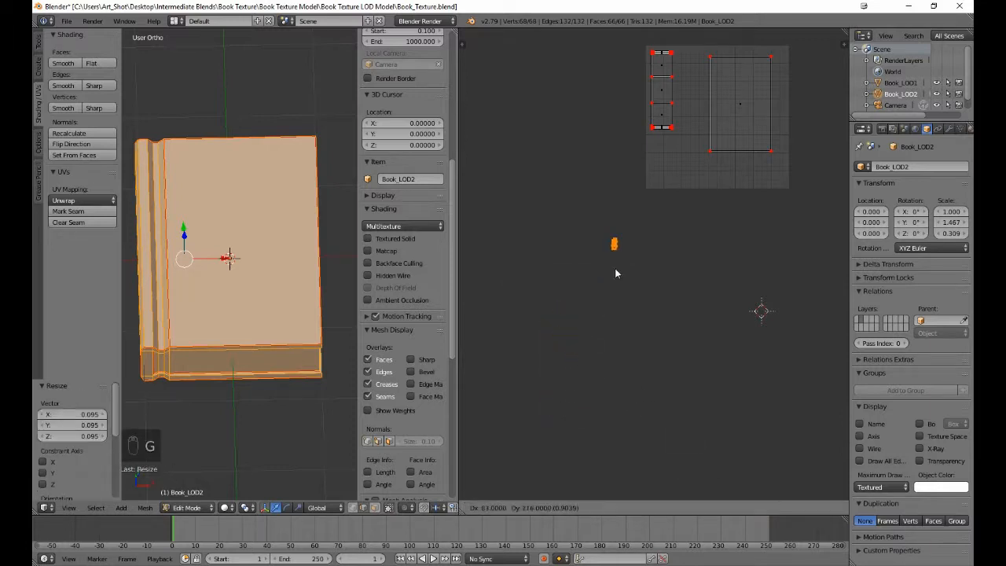
left_click(709, 183)
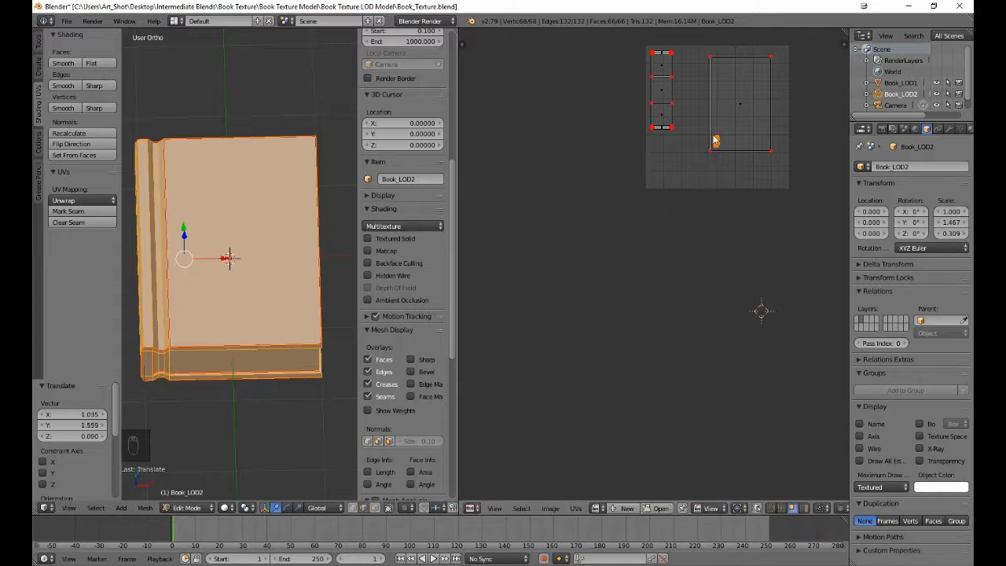
Step: Select the front cover island together with the tiny islands inside it and scale them by about 1.254
key("b")
left_click_drag(697, 39, 786, 183)
key("s")
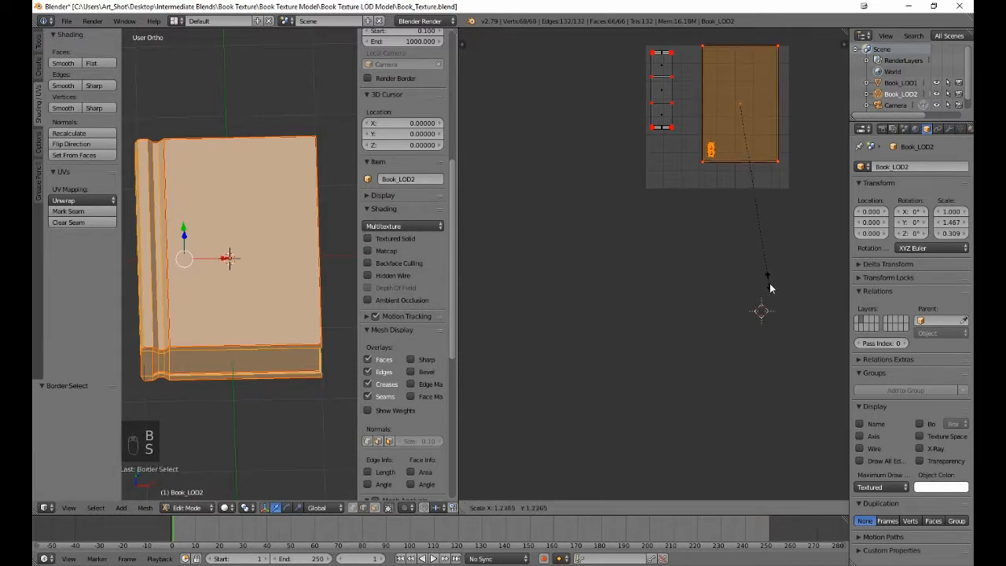
left_click(769, 283)
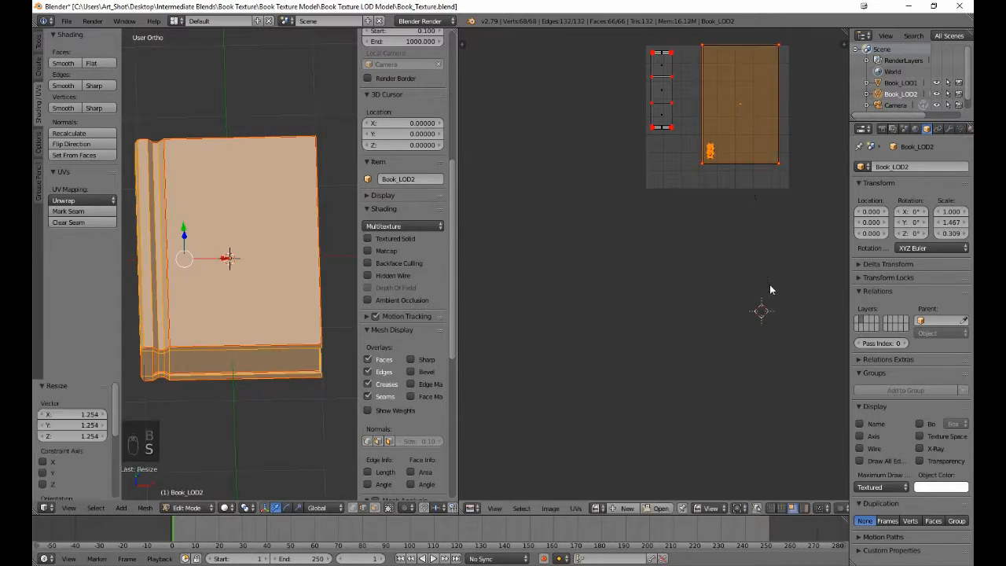
Step: Scale the front cover island and its tiny inner islands by about 1.045, move them down inside the UV grid, and deselect them
key("s")
left_click(754, 237)
key("g")
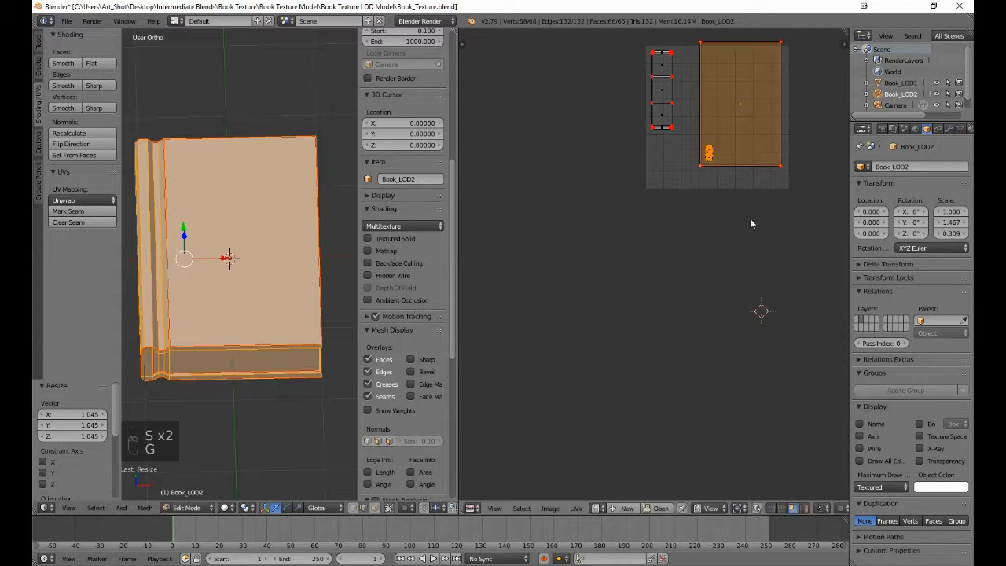
left_click(747, 229)
key("a")
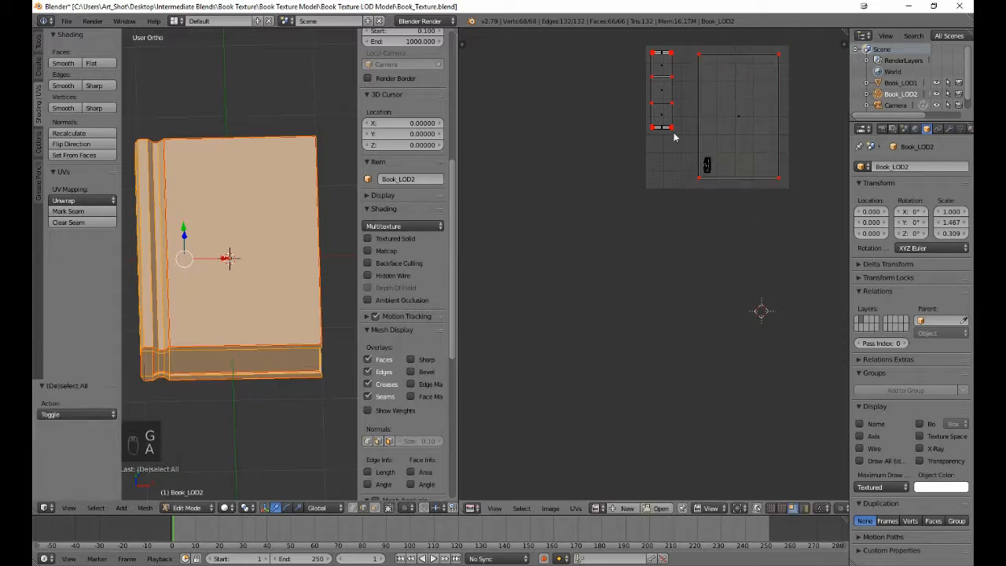
Step: Select the page strip island, scale it by about 1.405, fit it inside the grid beside the cover island, and deselect it
key("b")
left_click_drag(632, 46, 679, 160)
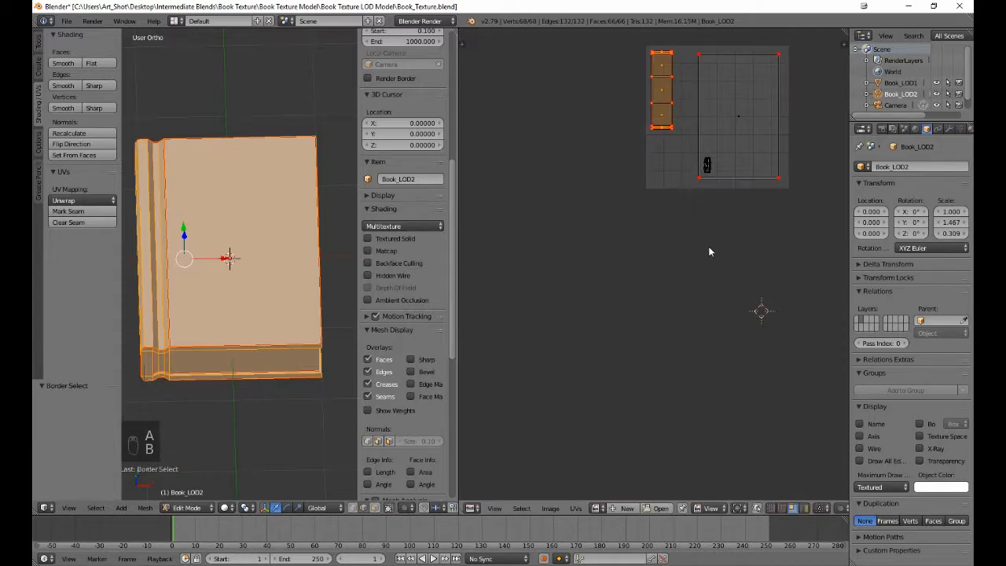
key("s")
left_click(734, 304)
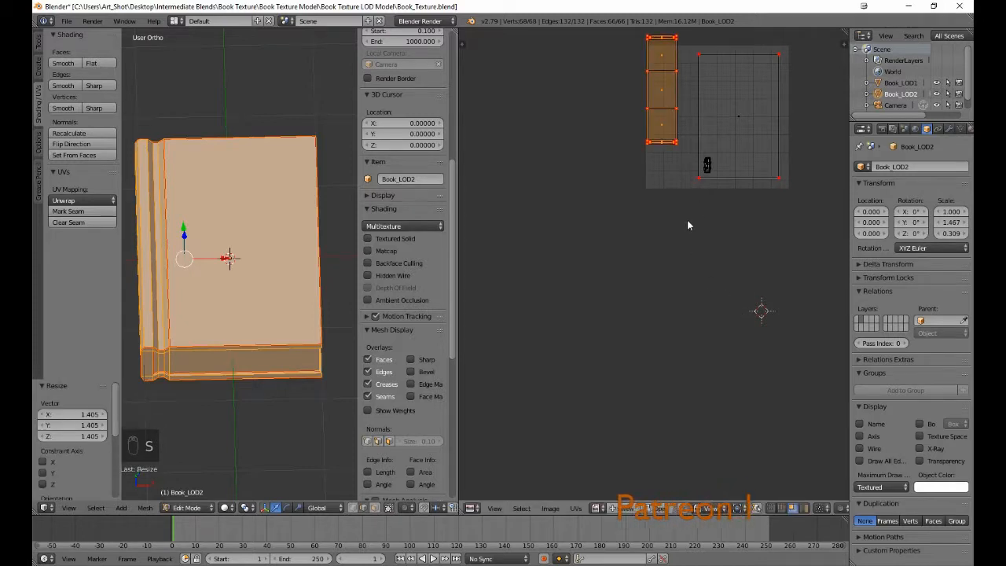
key("g")
left_click(694, 246)
key("a")
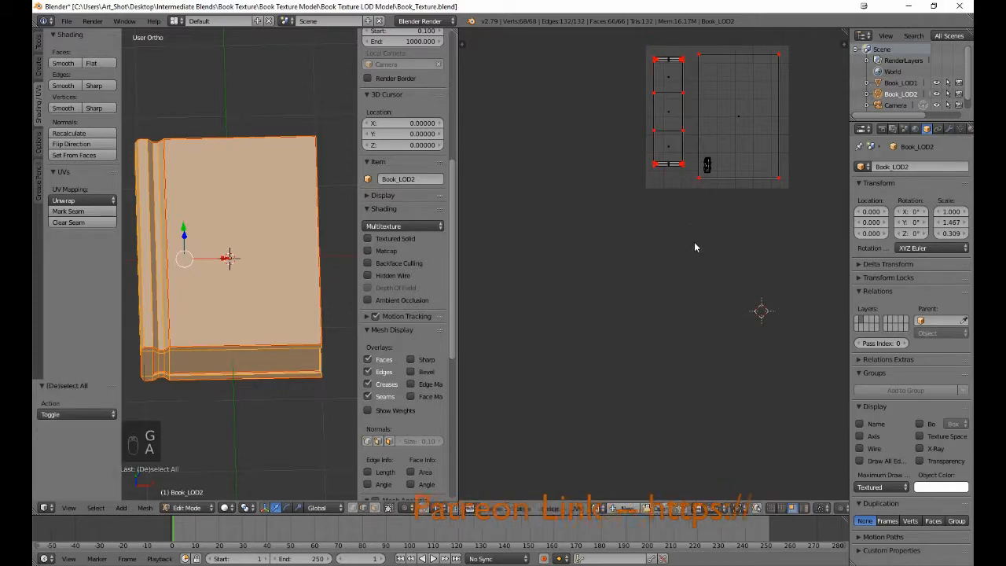
Step: Pin all UV islands and clear the selection
key("a")
key("a")
key("p")
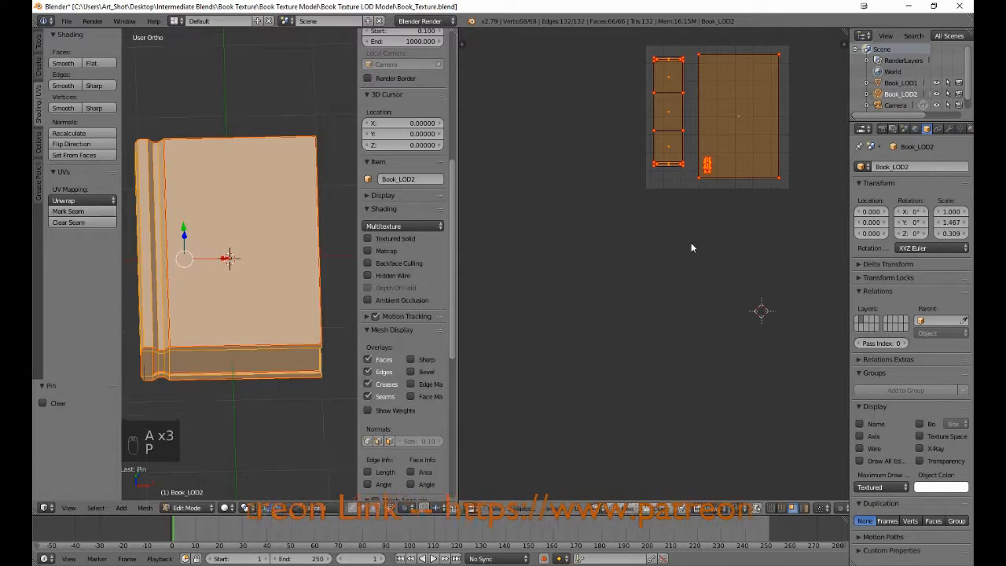
key("a")
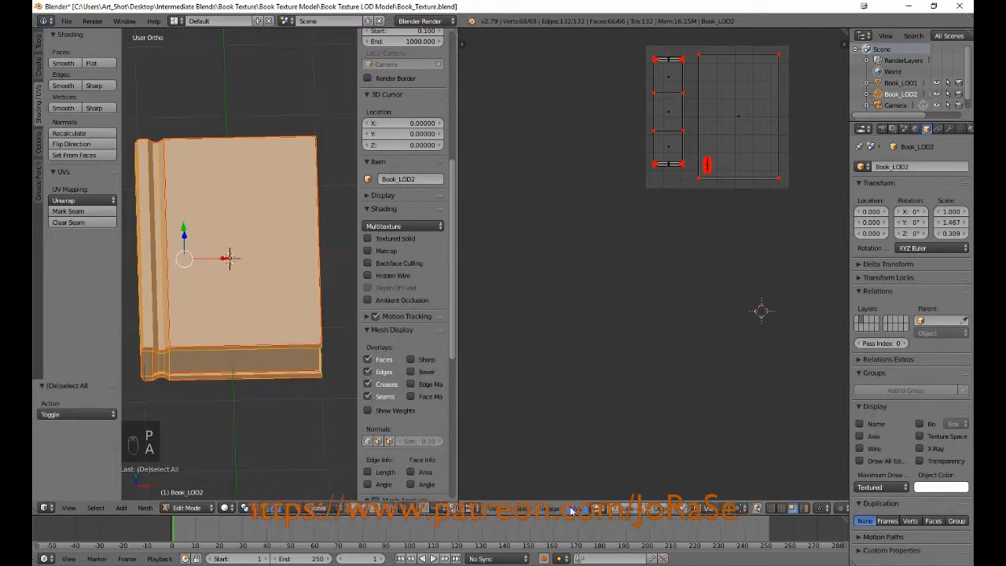
Step: Start a UV layout export and browse to the Book Texture LOD Textures folder
left_click(576, 508)
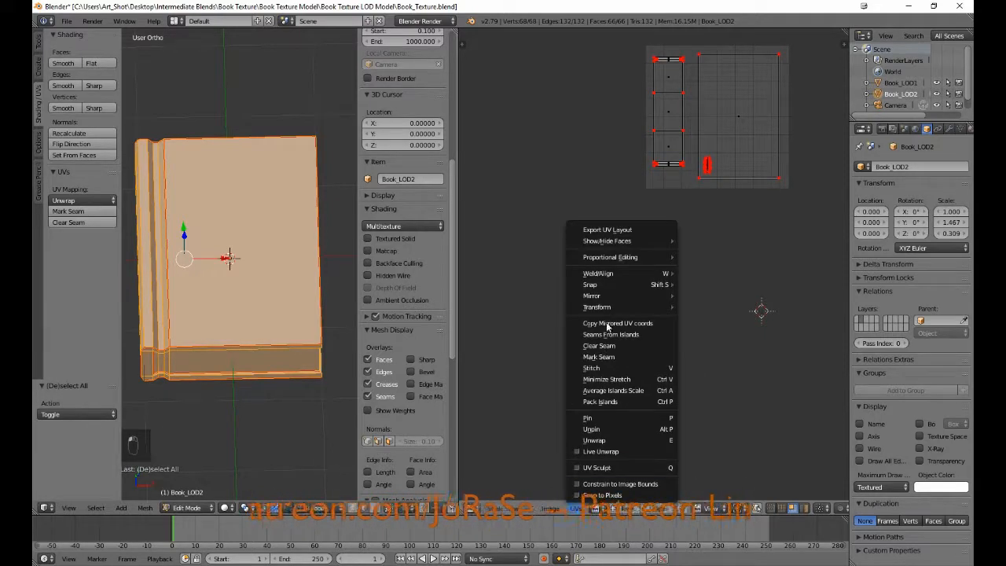
left_click(608, 230)
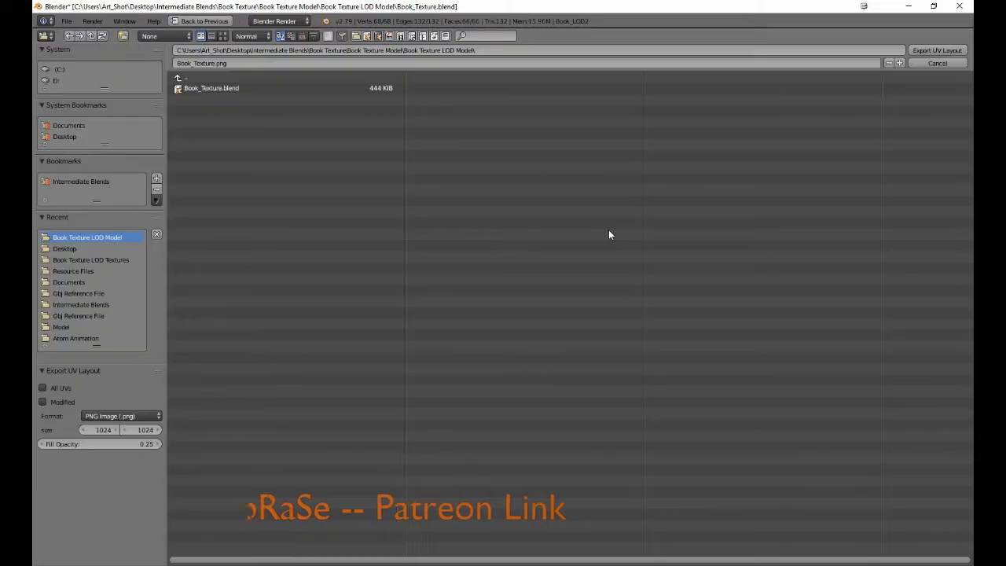
left_click(298, 80)
left_click(294, 98)
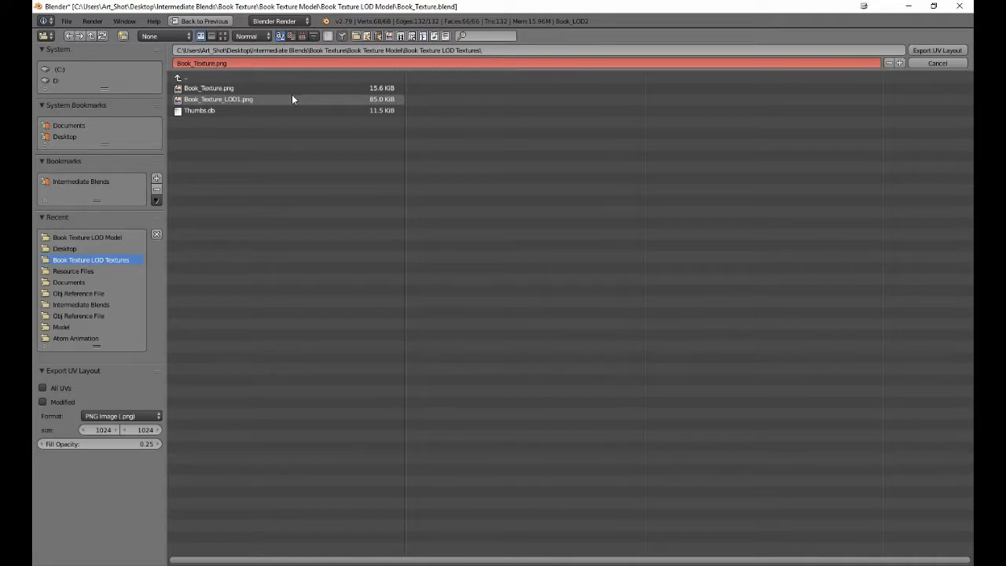
Step: Export the layout with All UVs enabled as Book_Texture_LOD2.png, adapting the name of the existing LOD1 texture file
left_click(294, 102)
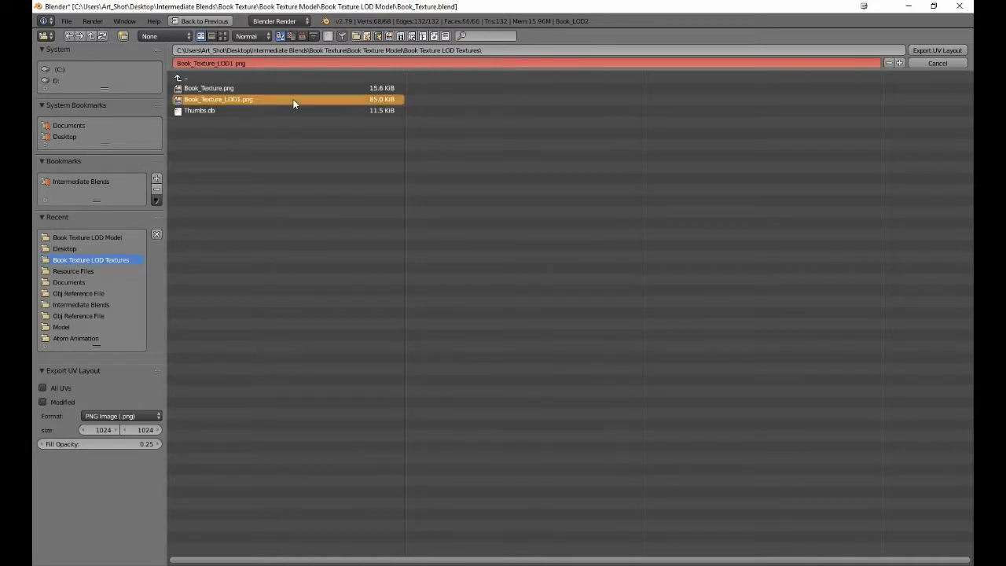
left_click(296, 61)
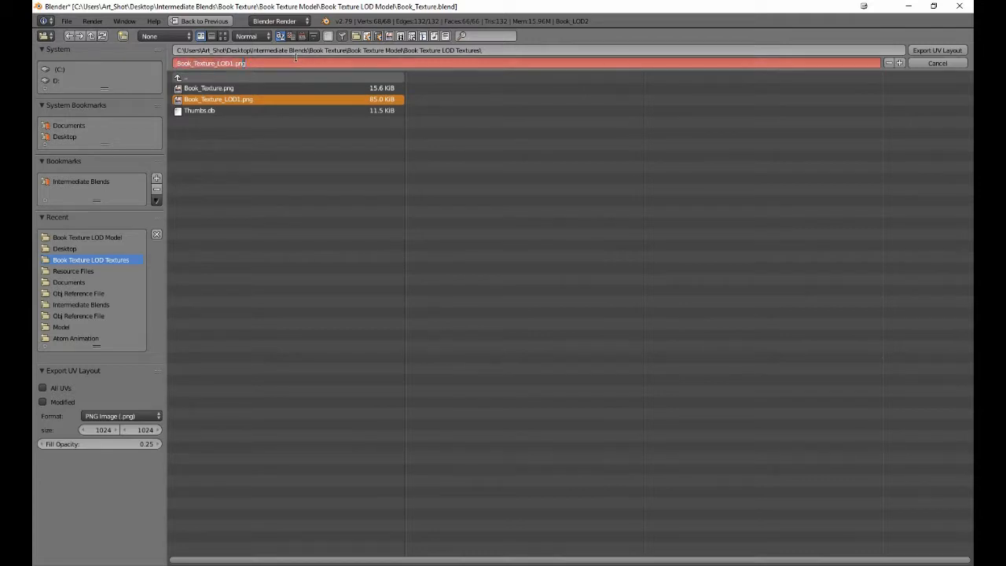
key("BackSpace")
key("BackSpace")
key("BackSpace")
key("BackSpace")
key("BackSpace")
type("2")
key("Return")
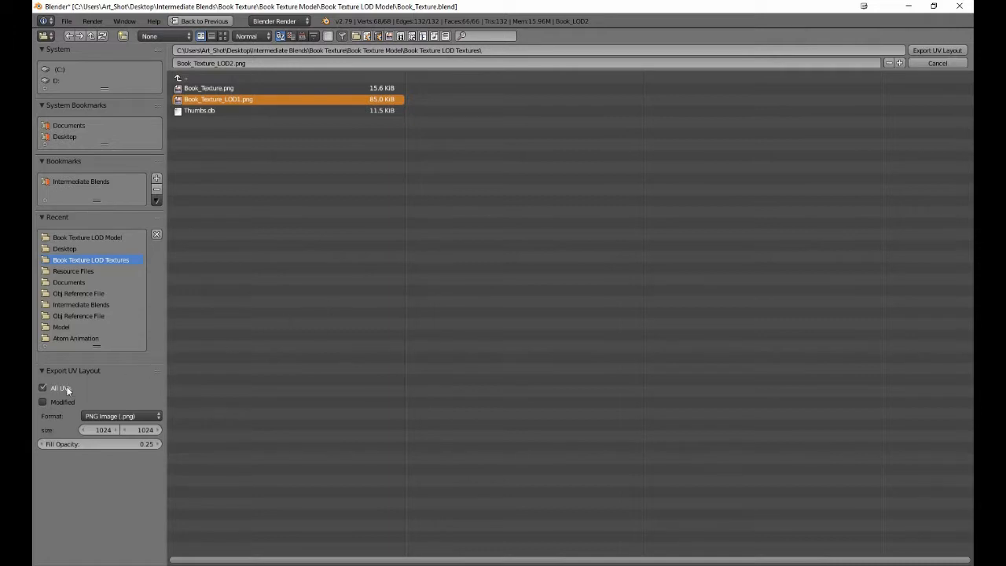
left_click(928, 52)
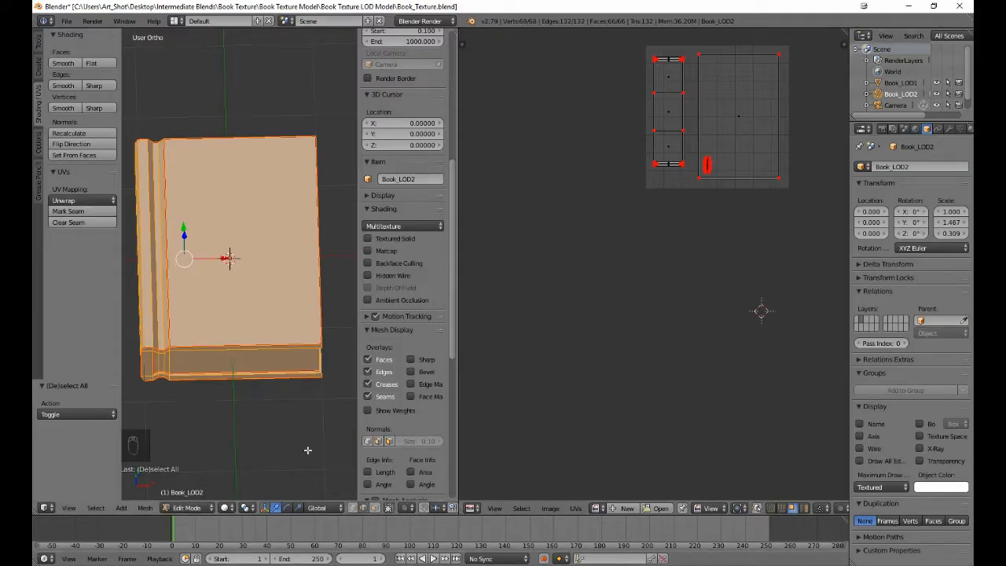
Step: Leave mesh editing, set the viewport shading to Texture, and show only the layer holding the LOD1 book
key("Tab")
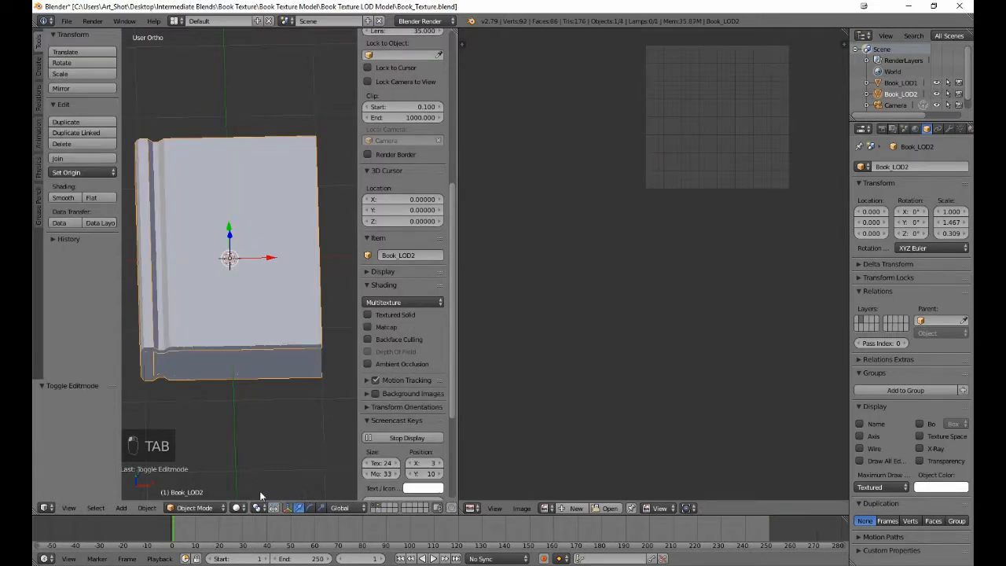
left_click(237, 508)
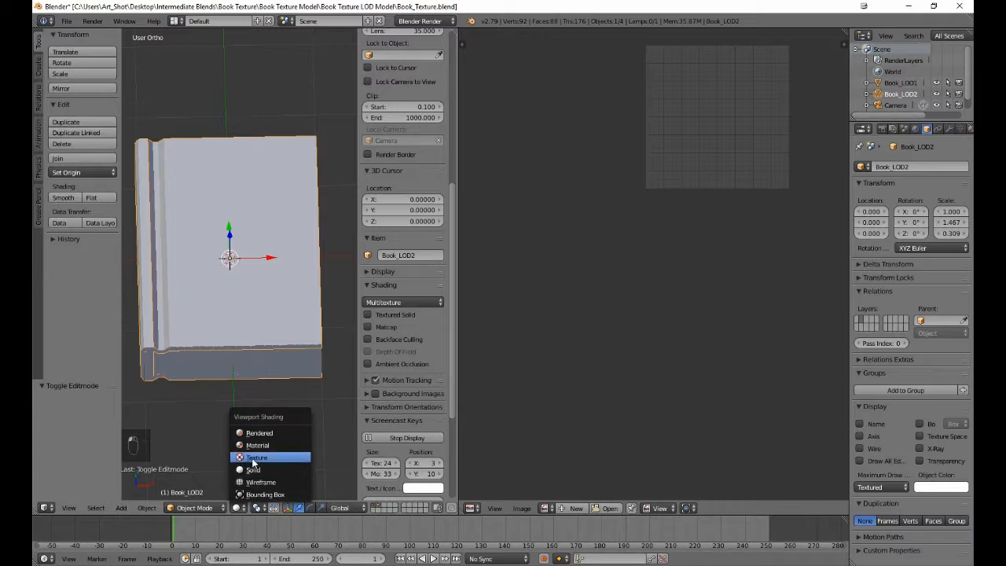
left_click(253, 458)
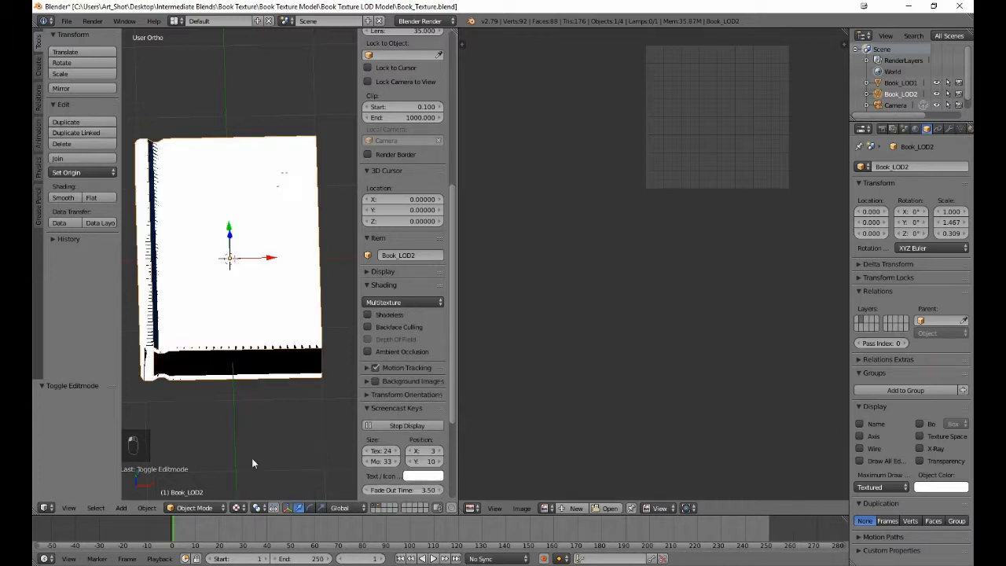
left_click(376, 508)
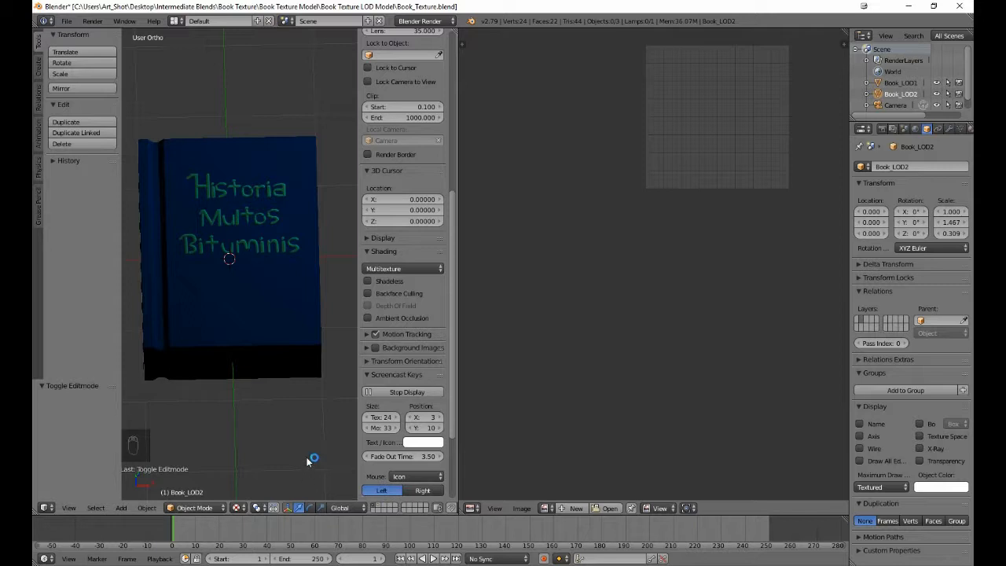
mouse_move(314, 465)
middle_mouse_down()
mouse_move(247, 444)
mouse_move(297, 459)
middle_mouse_up()
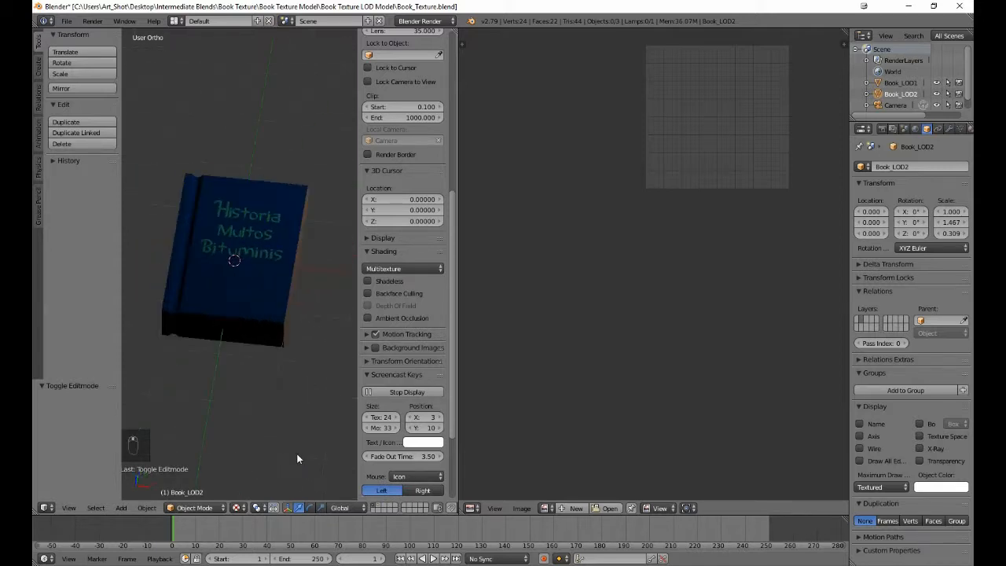
Step: Show the layer with the Book_LOD2 model and move the book about 2.597 units along X
left_click(381, 506)
scroll(310, 426, "down", 3)
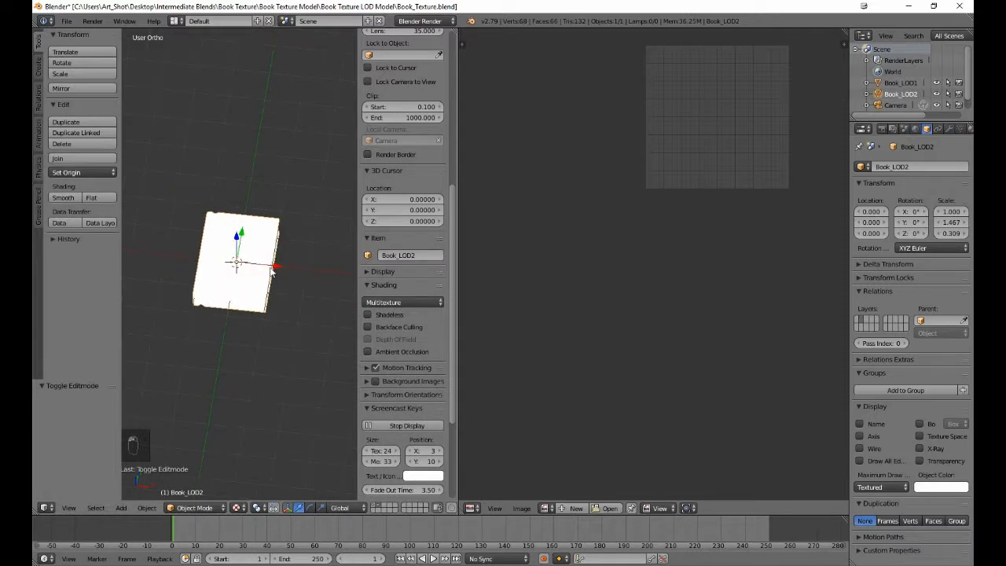
left_click_drag(272, 270, 147, 397)
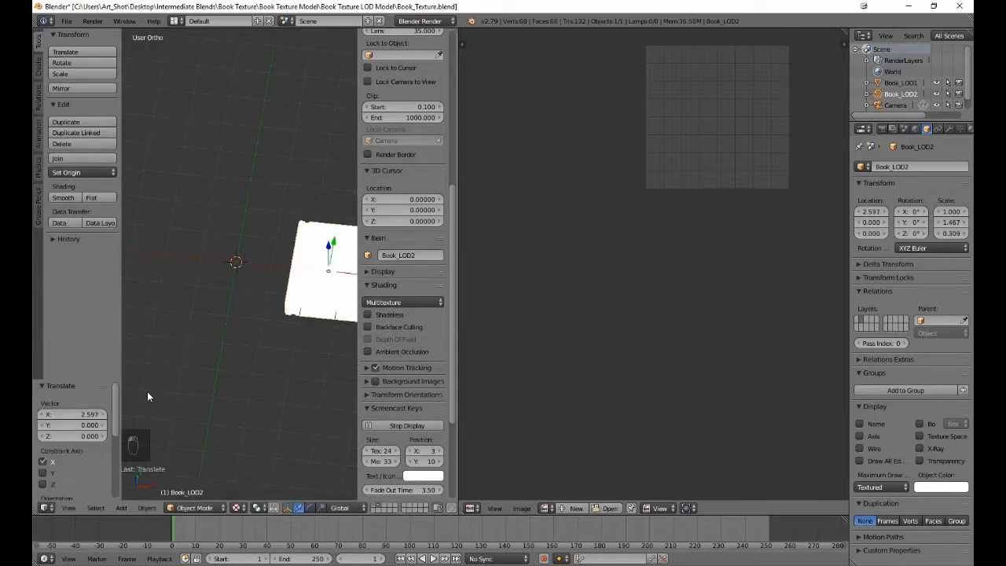
Step: Display both book layers together, move both books about -1.346 units along X, and deselect them
left_click(374, 506, "shift")
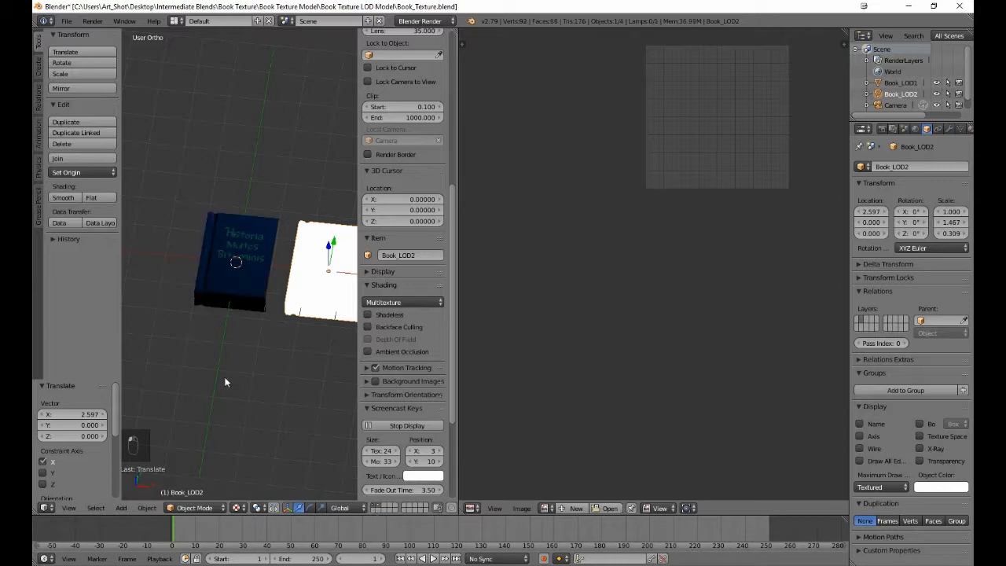
right_click(244, 299, "shift")
key("g")
key("x")
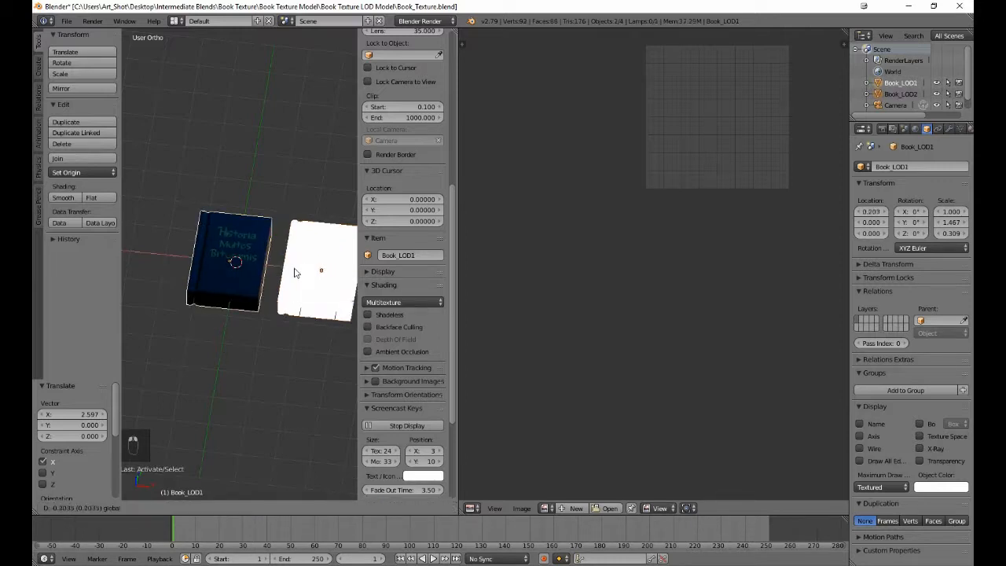
left_click(254, 276)
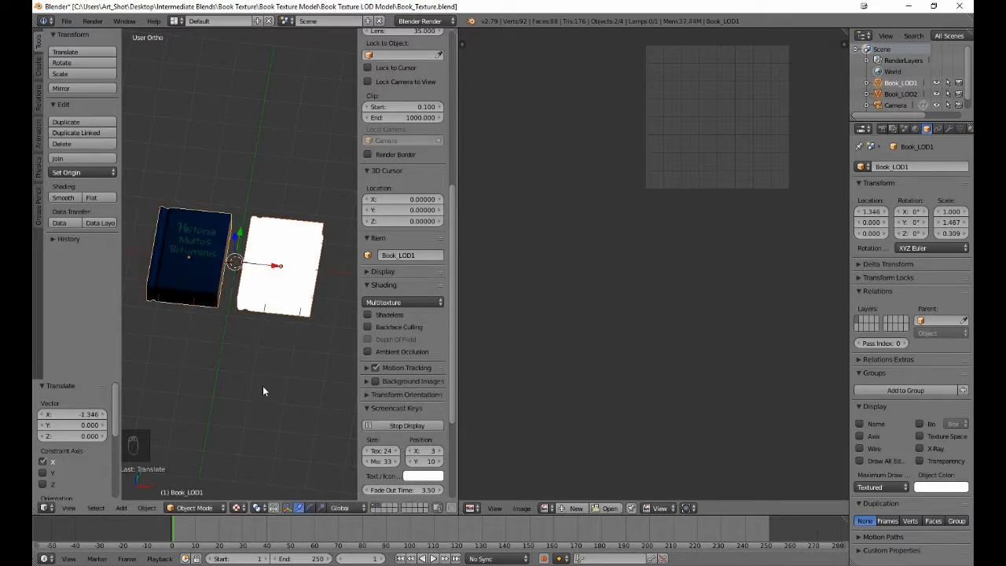
key("a")
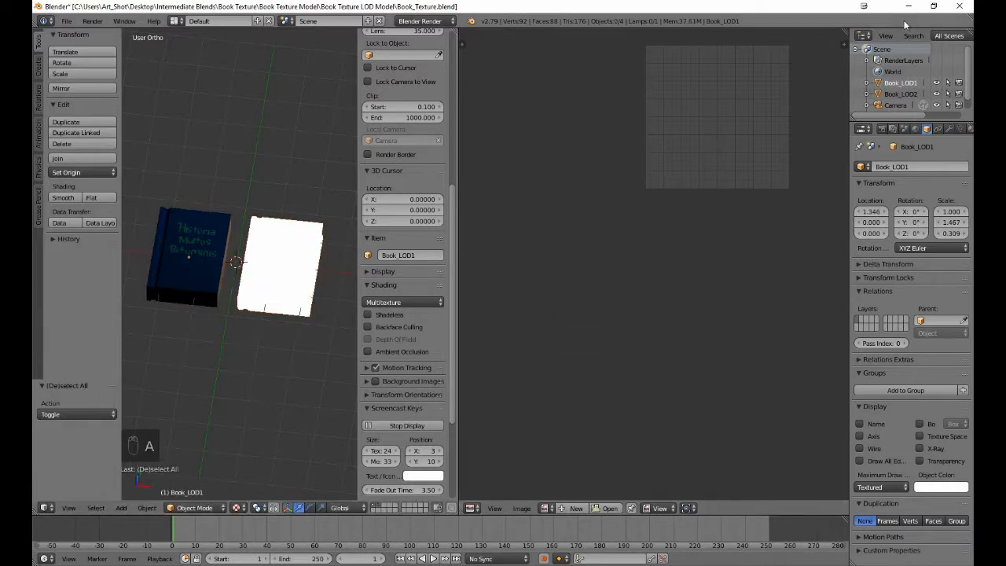
Step: Launch Inkscape and open the BookTexture image from the Resource Files folder
key("super")
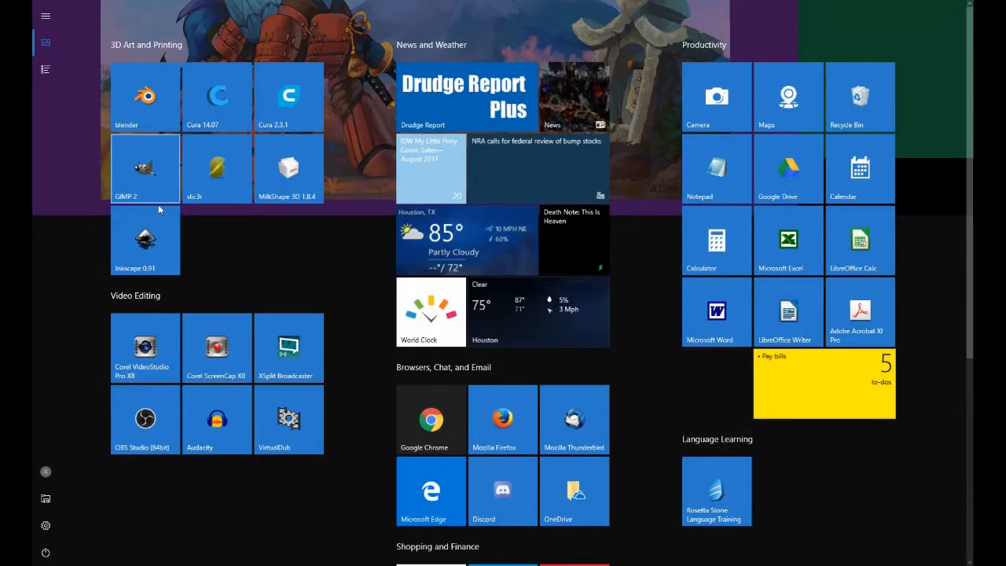
left_click(160, 241)
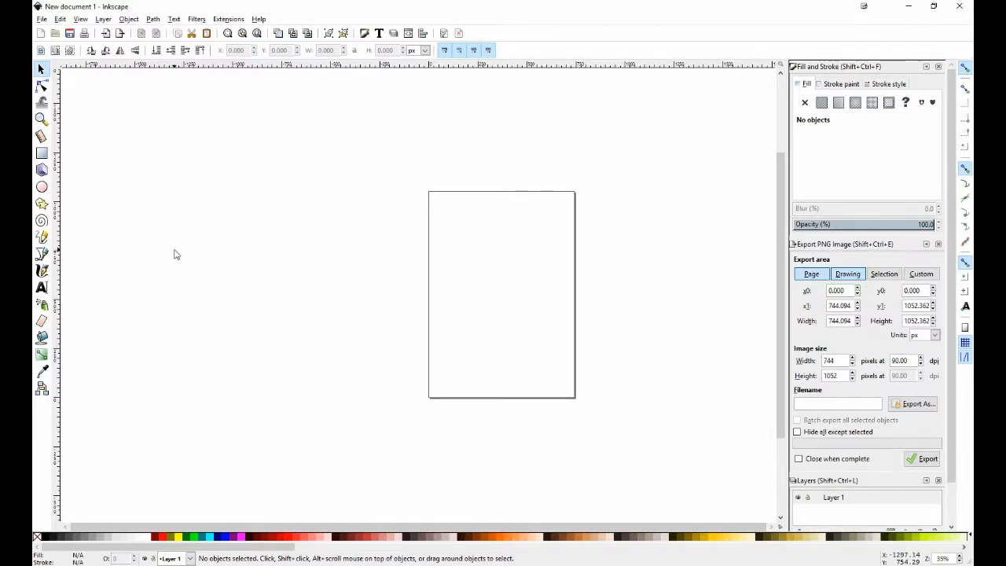
left_click(42, 20)
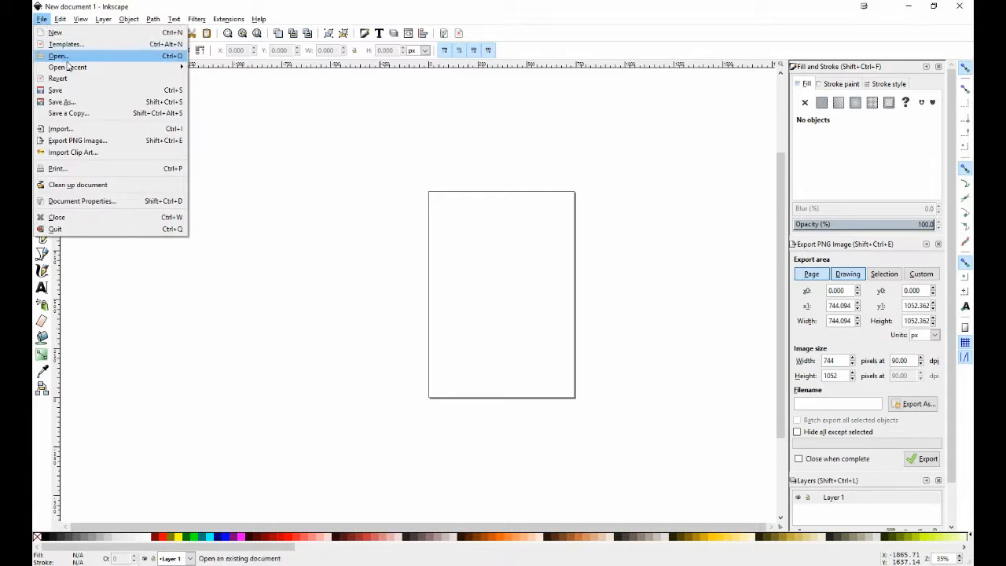
mouse_move(70, 69)
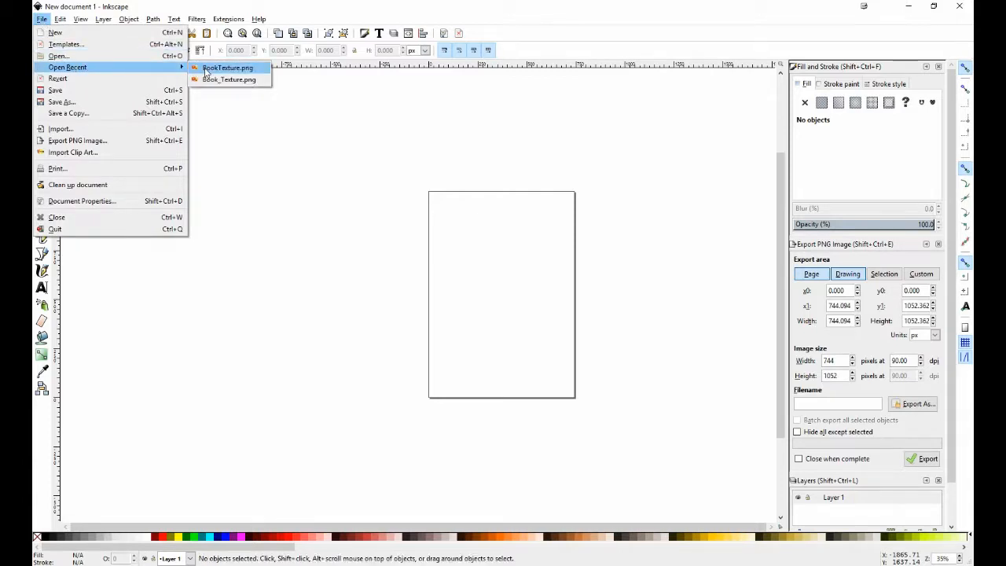
left_click(124, 57)
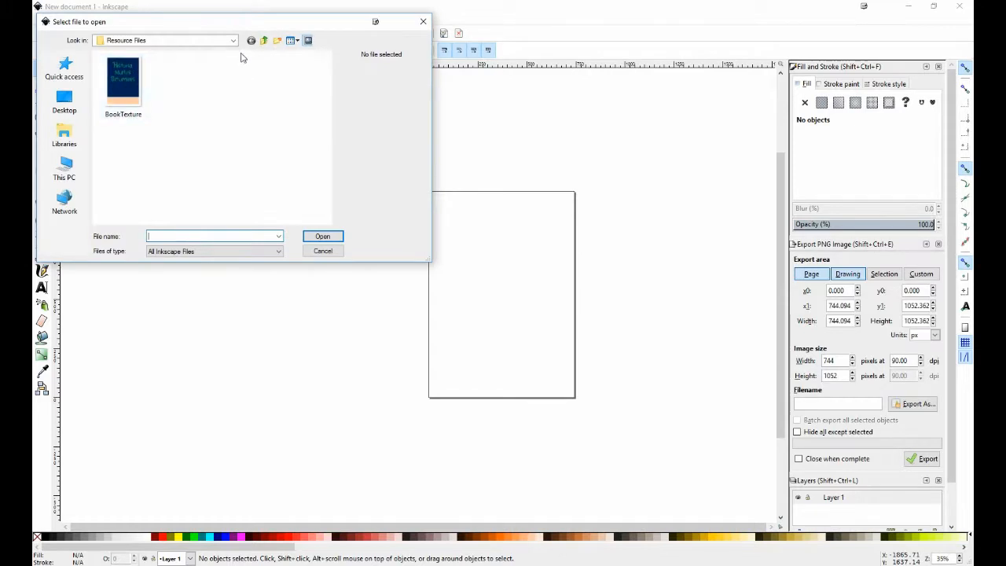
left_click(123, 83)
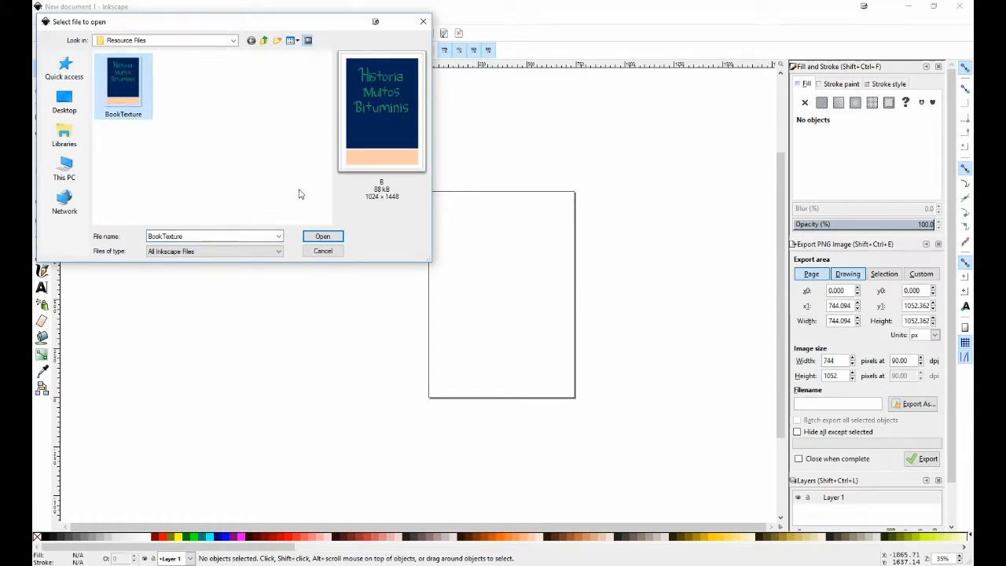
left_click(322, 236)
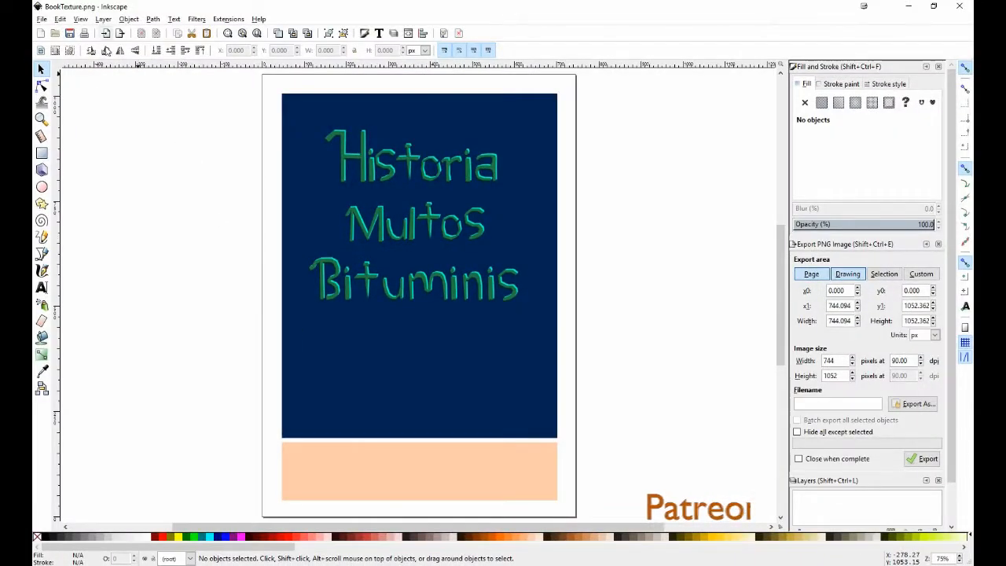
Step: Open the Book_Texture_LOD2 image from the Book Texture LOD Textures folder, embedding it with its DPI taken from the file
left_click(42, 19)
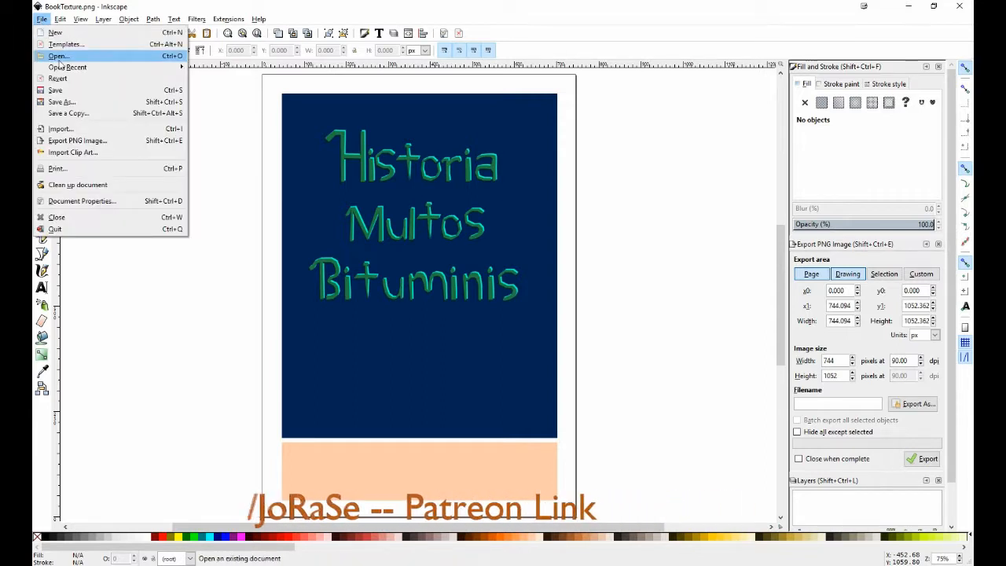
left_click(57, 56)
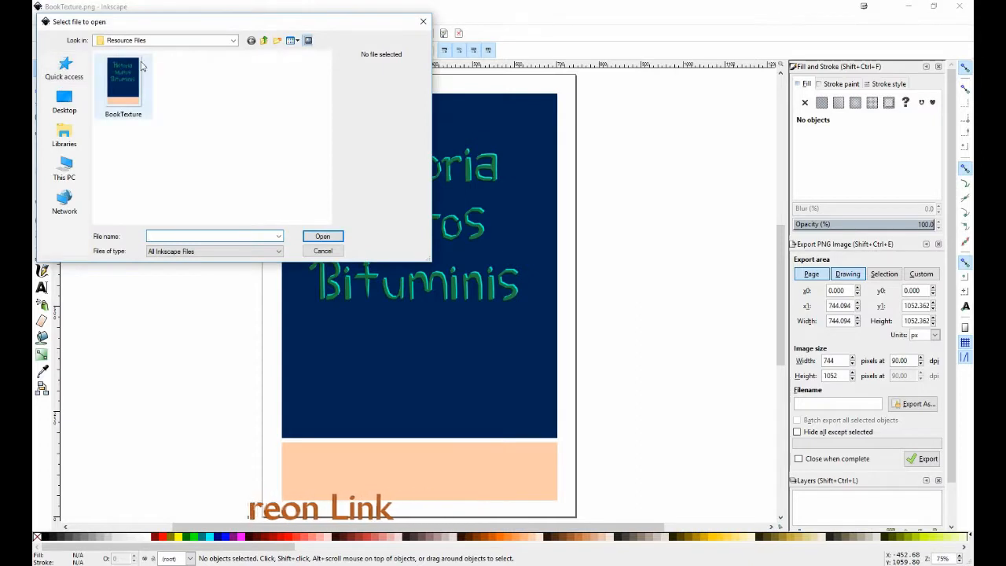
left_click(265, 41)
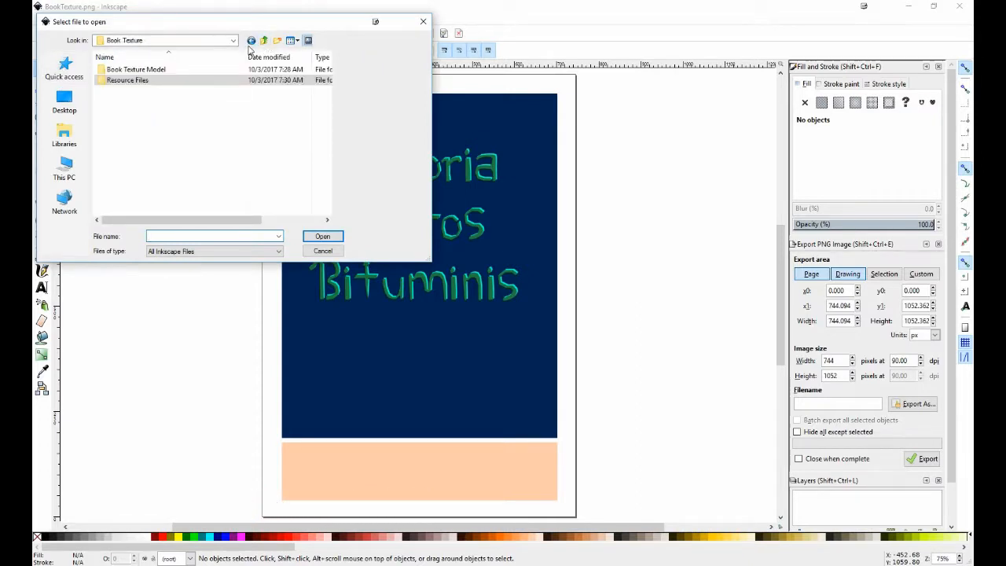
double_click(209, 80)
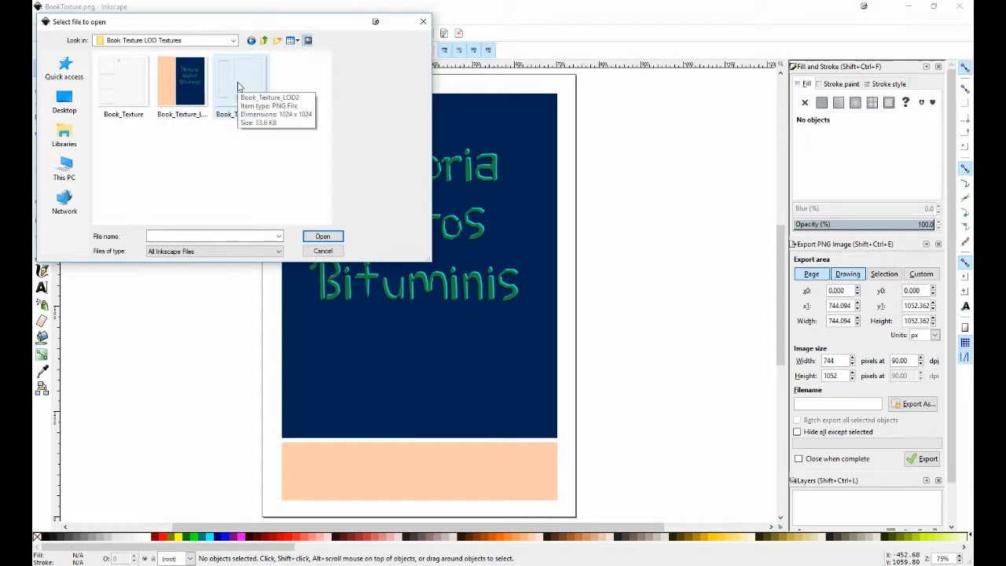
double_click(239, 87)
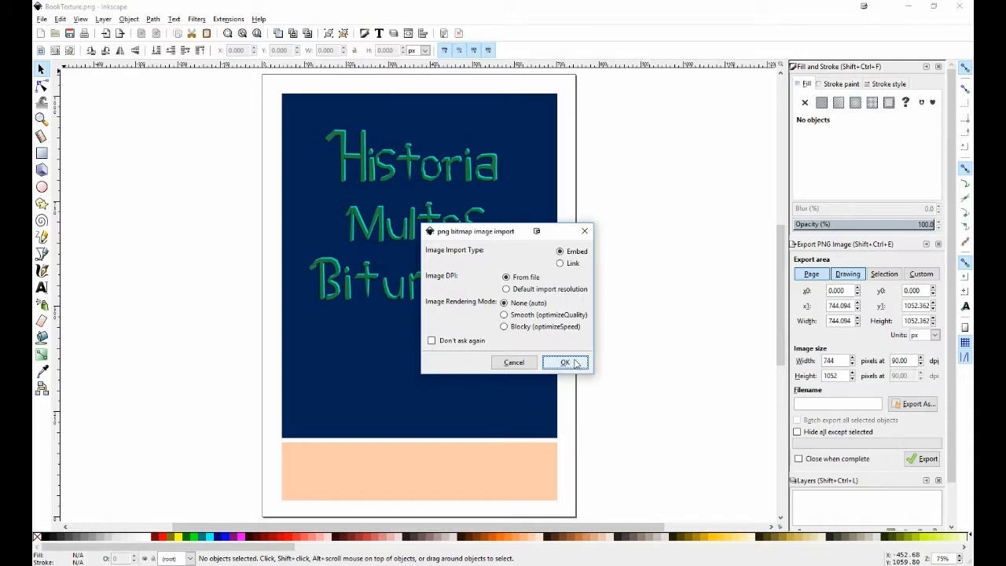
left_click(565, 362)
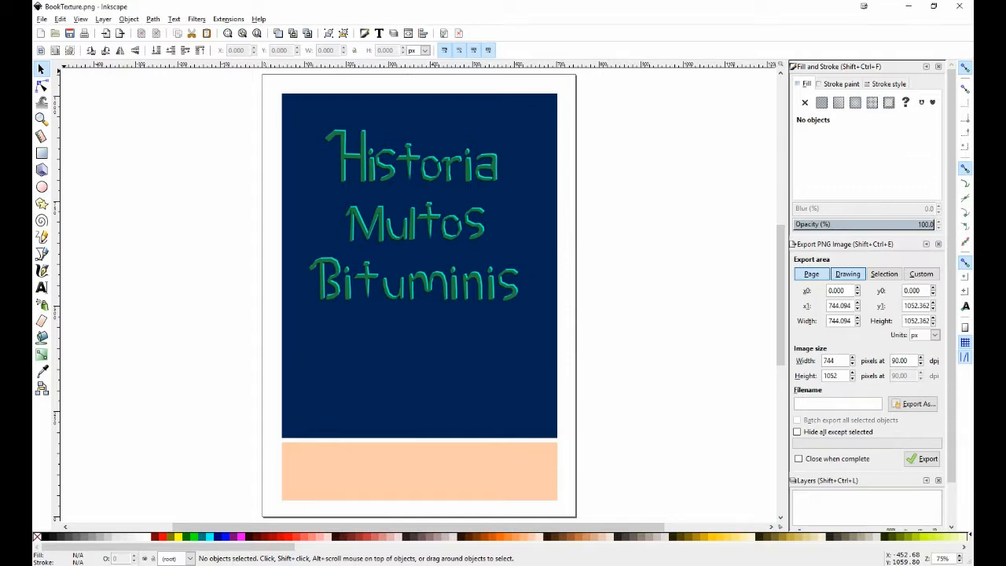
Step: Copy the cover image from the BookTexture document and paste it into the Book_Texture_LOD2 document
mouse_move(348, 565)
left_click(933, 6)
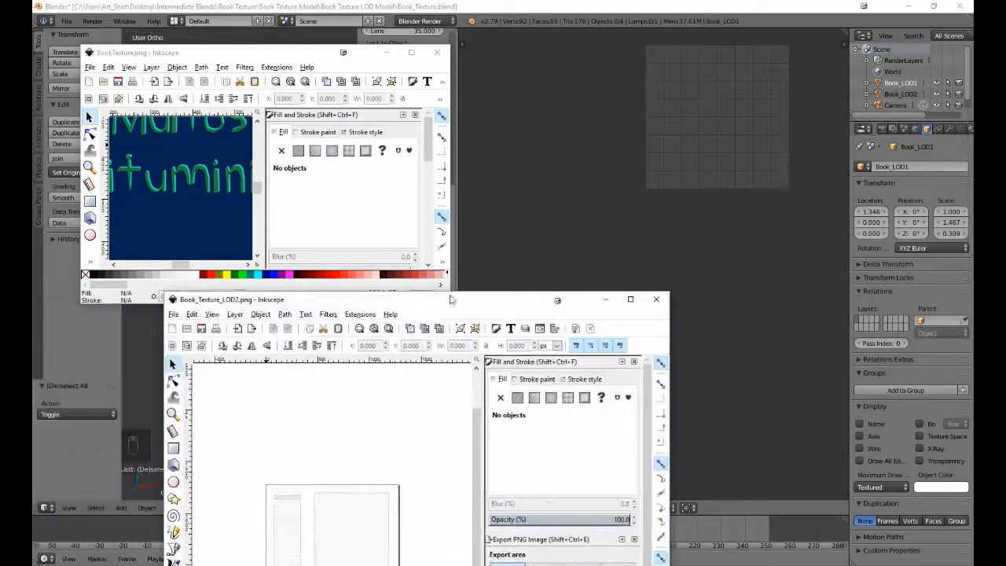
left_click_drag(451, 293, 714, 107)
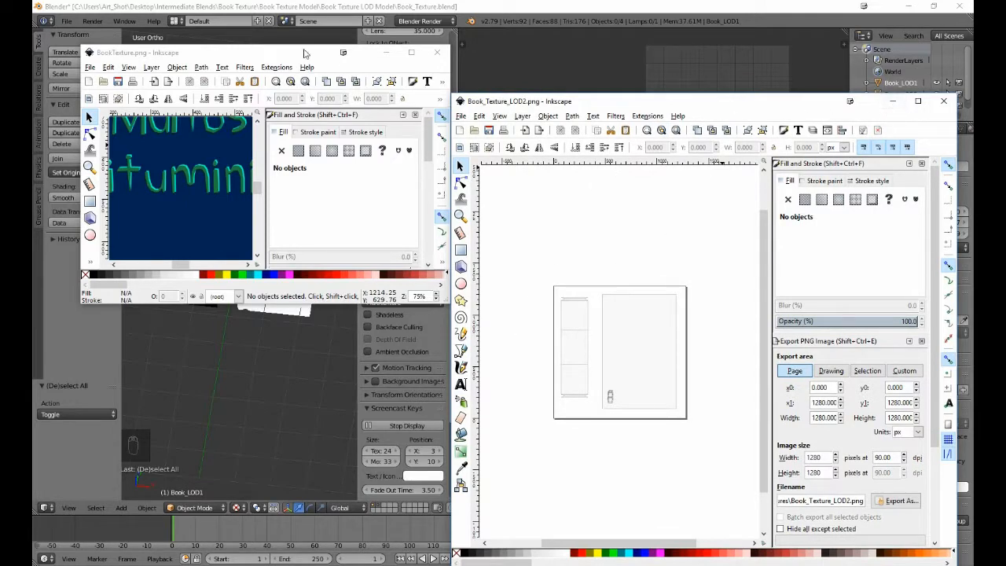
left_click(224, 178)
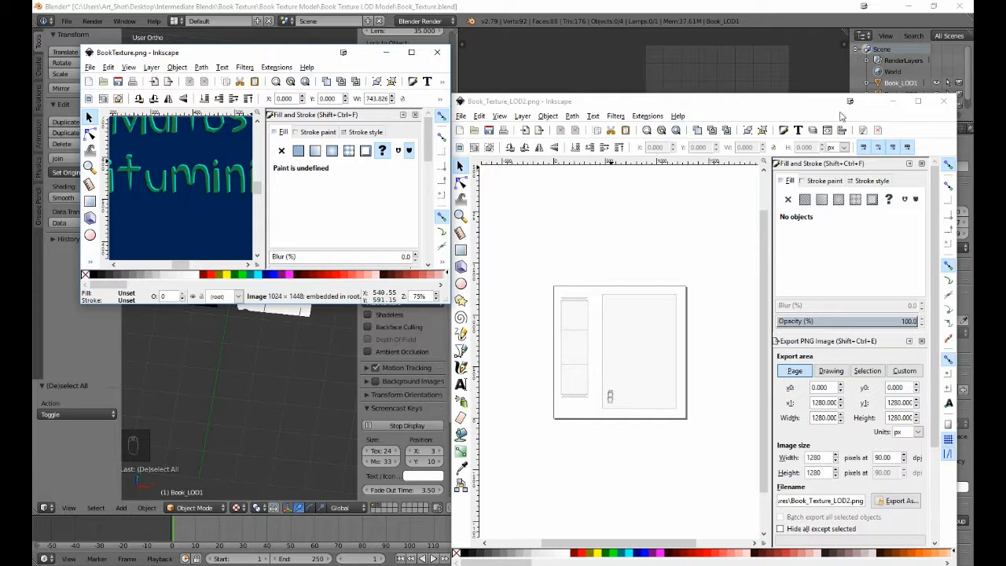
left_click(918, 102)
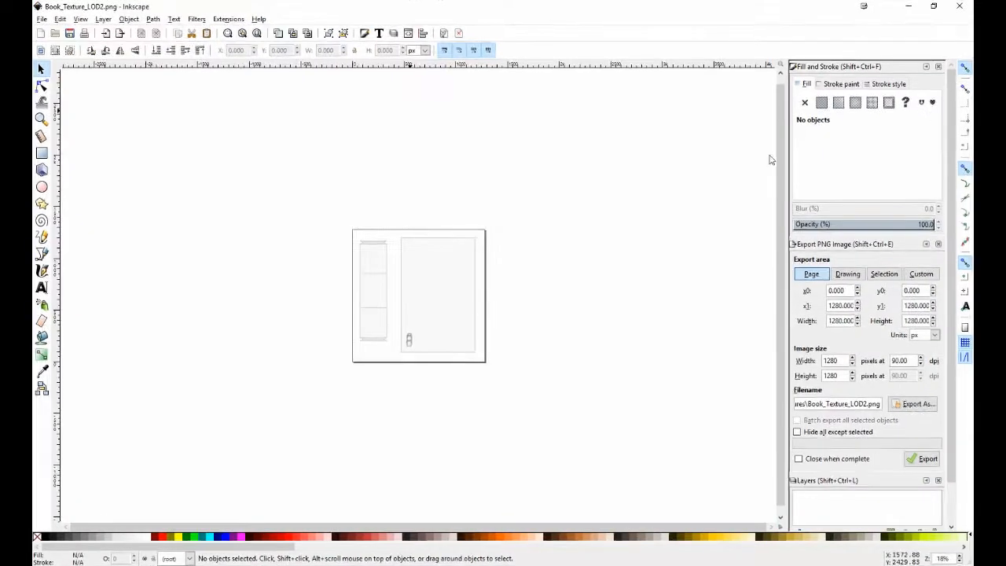
key("ctrl+v")
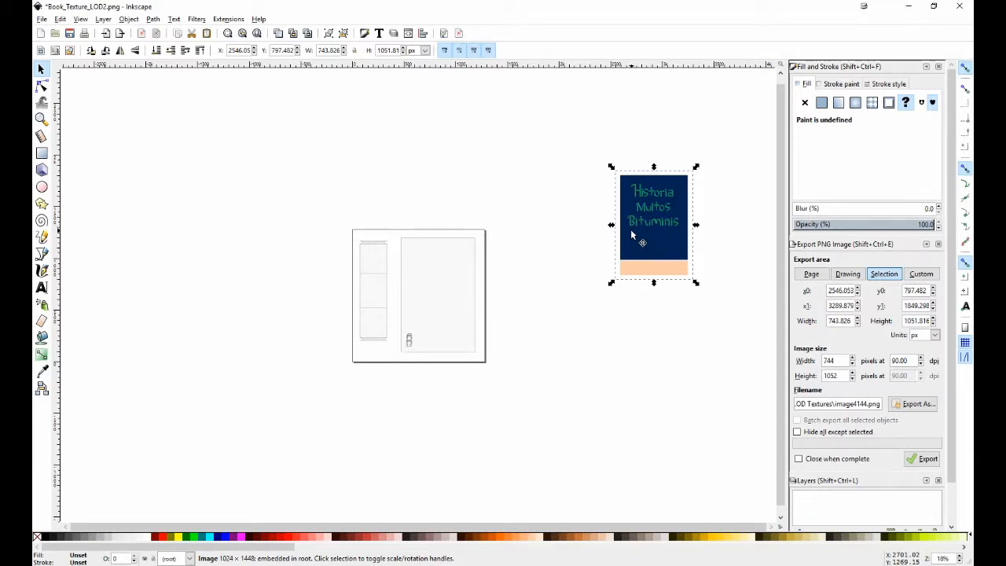
Step: Move the pasted cover image onto the large UV rectangle and enlarge it proportionally to about 868 × 1227 px
key("plus")
key("plus")
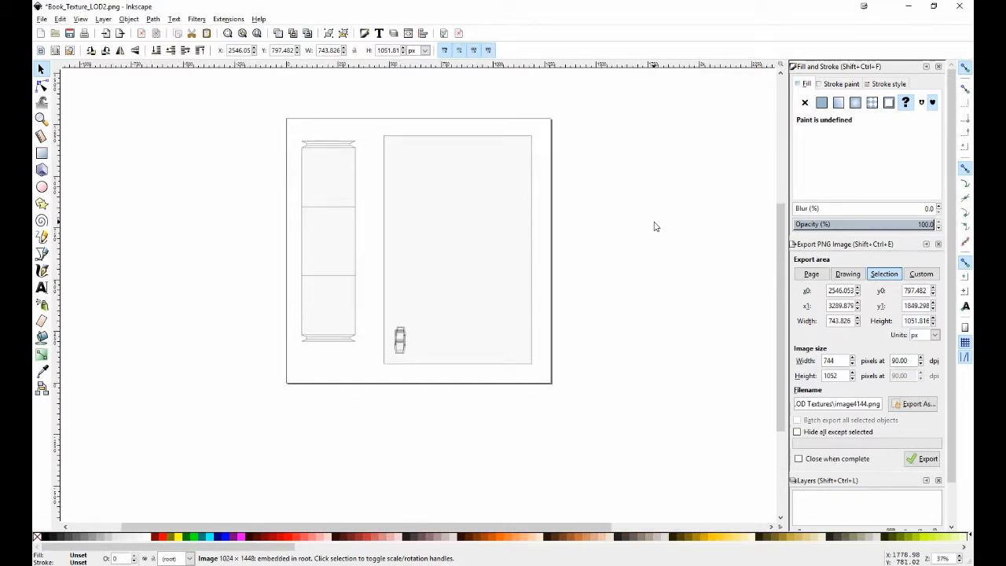
scroll(654, 222, "right", 7)
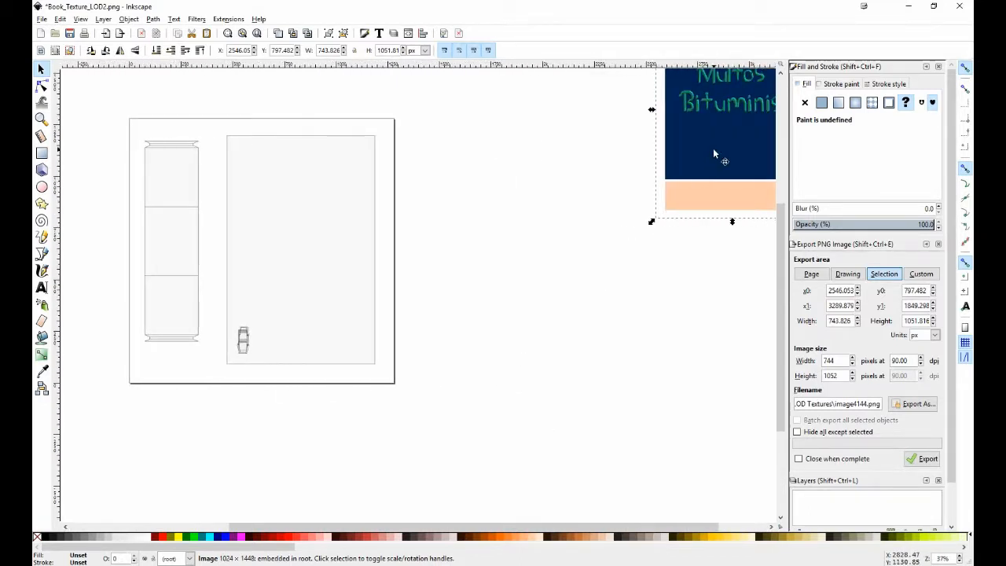
left_click_drag(713, 149, 279, 295)
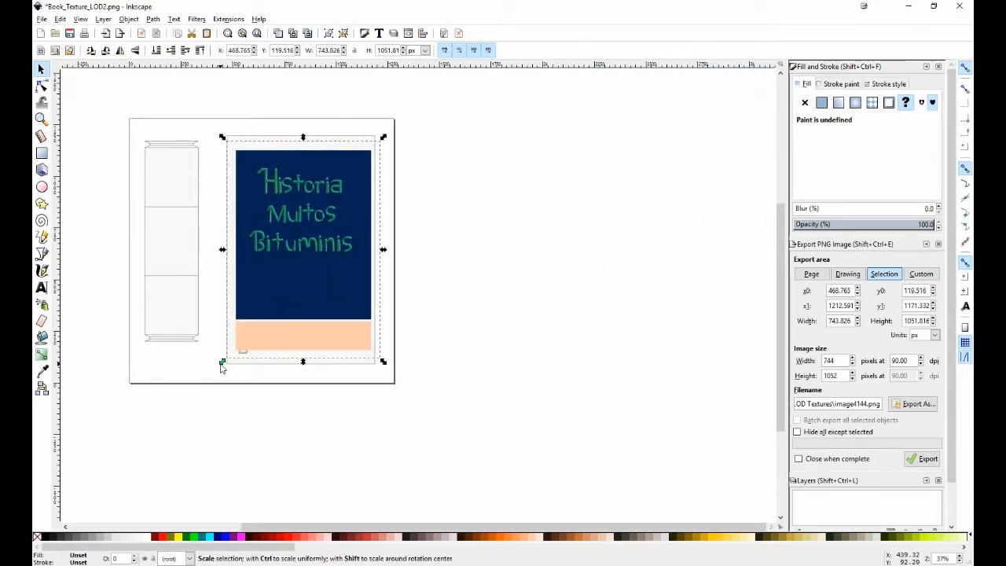
key("ctrl")
left_click_drag(222, 366, 202, 395)
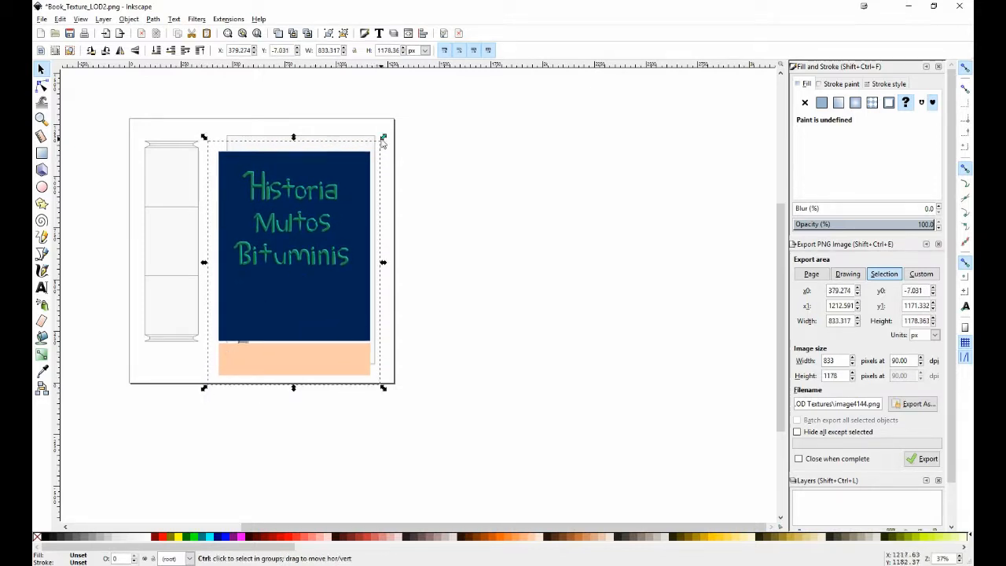
left_click_drag(382, 143, 390, 129)
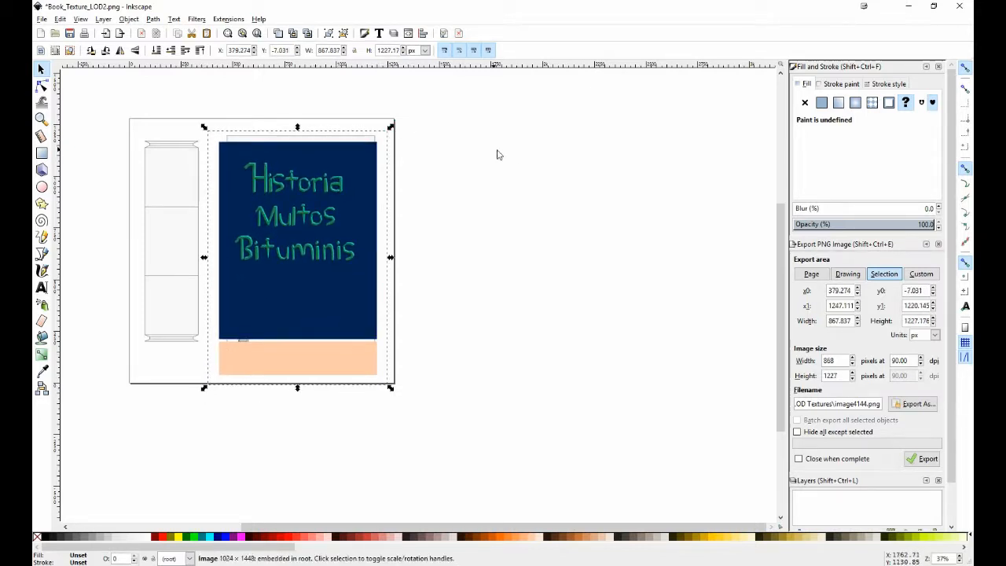
Step: Nudge the cover image right and up over the large UV rectangle, to about X 401 px and Y 35 px
key("Right")
key("Right")
key("Right")
key("Right")
key("Right")
key("Right")
key("Right")
key("Right")
key("Right")
key("Right")
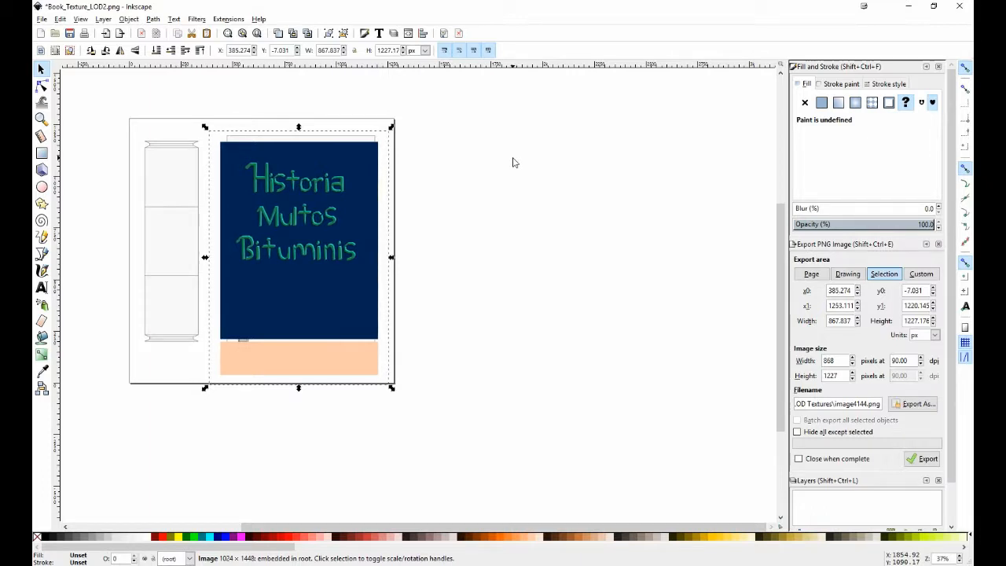
key("Right")
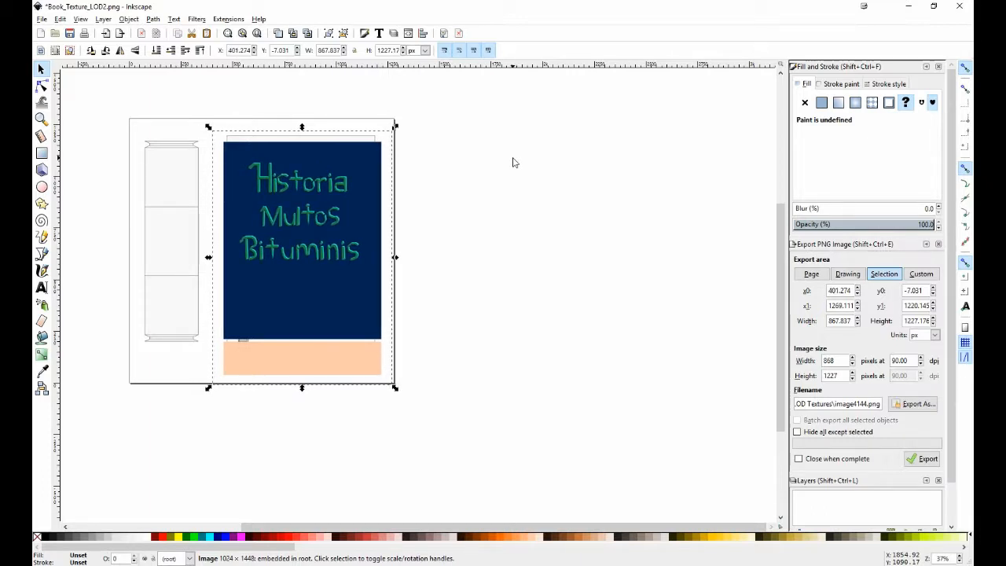
key("Up")
key("Up")
key("Up")
key("Up")
key("Up")
key("Up")
key("Up")
key("Up")
key("Up")
key("Up")
key("Up")
key("Up")
key("Up")
key("Up")
key("Up")
key("Up")
key("Up")
key("Up")
key("Up")
key("Up")
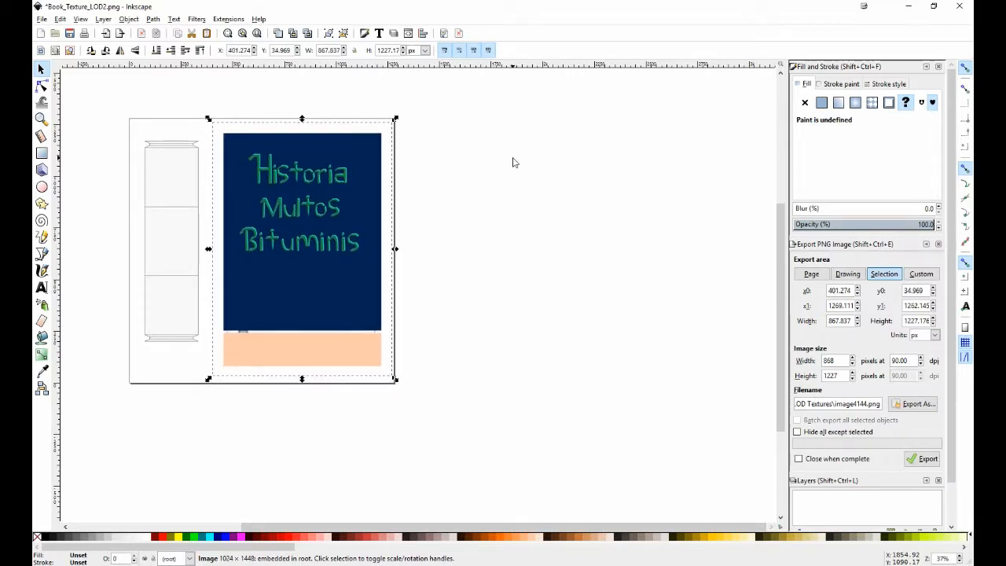
Step: Lower the cover image's opacity to 68% so the UV outlines show through it
left_click(938, 228)
left_click(937, 227)
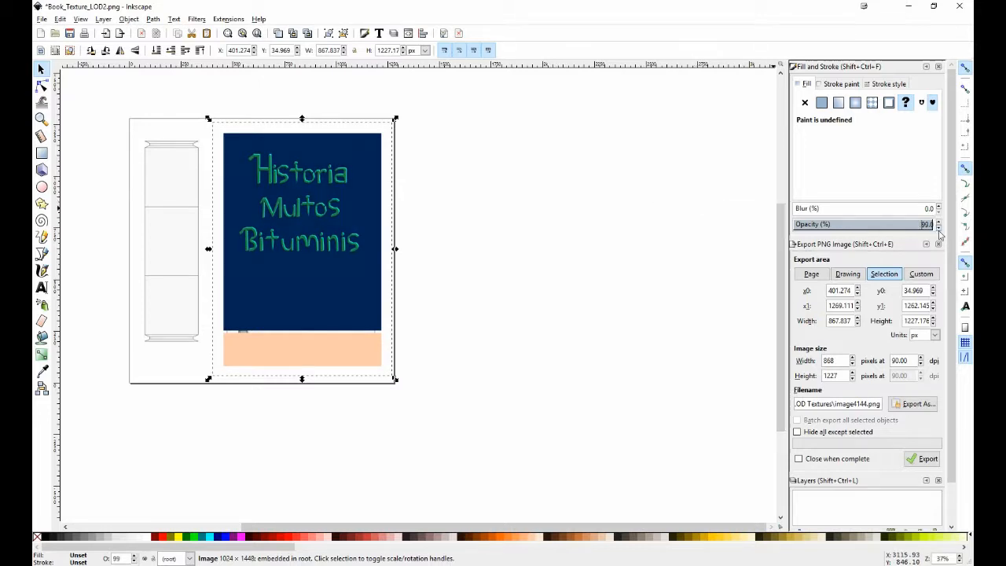
left_click(938, 228)
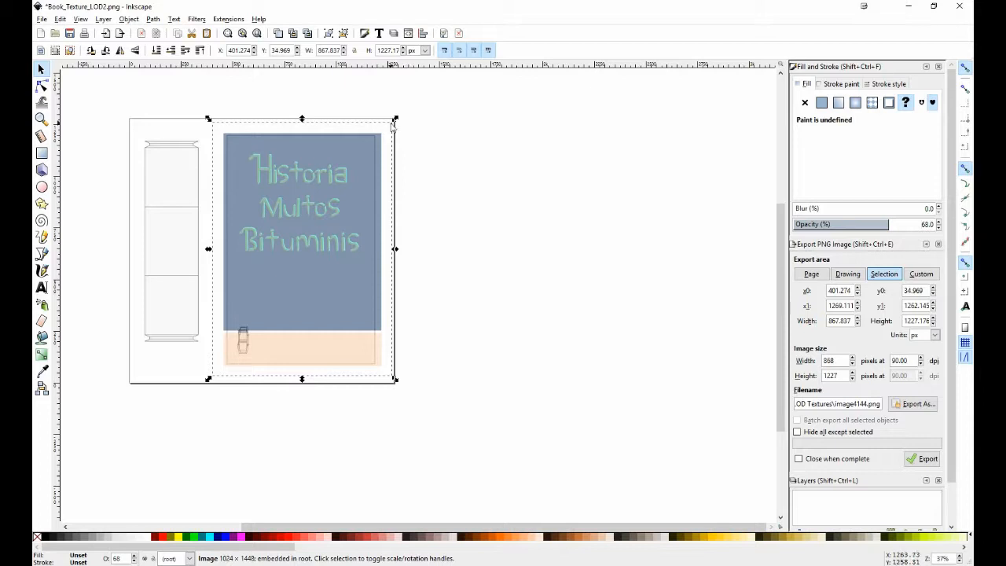
Step: Shrink the cover image to about 835 × 1192 px and nudge it left to match the UV rectangle's sides
left_click_drag(396, 119, 393, 127)
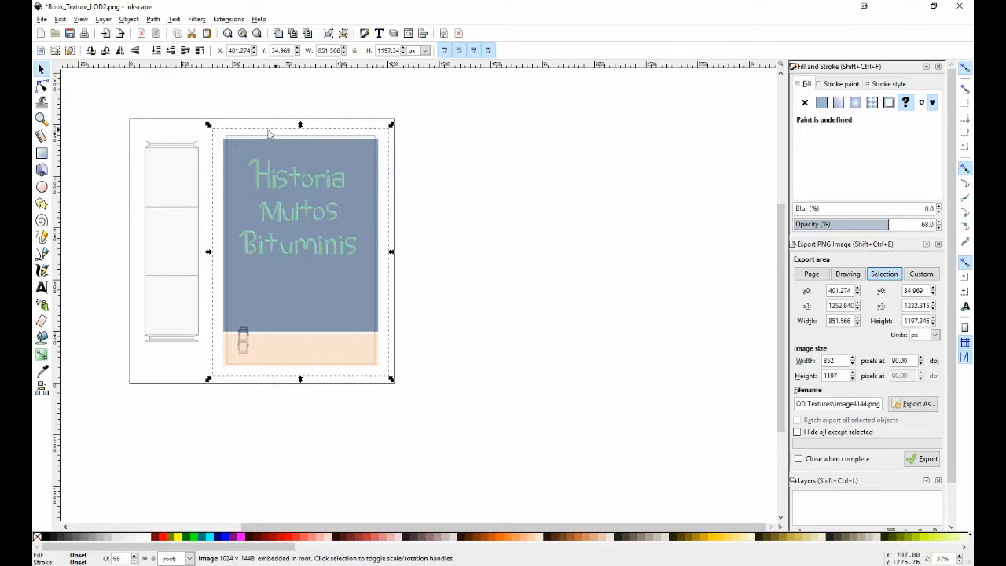
left_click_drag(210, 130, 214, 129)
key("Left")
key("Left")
key("Left")
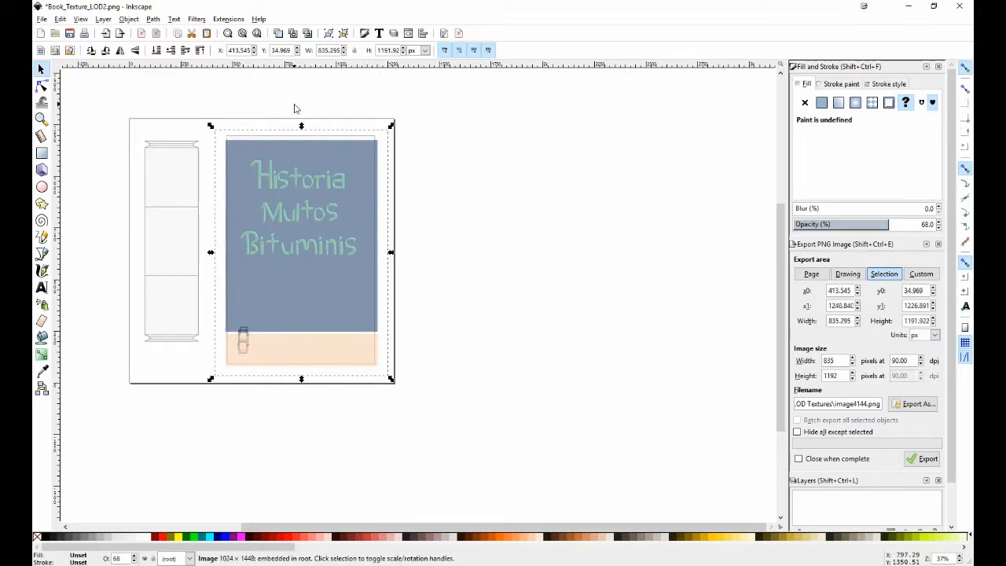
Step: Nudge the cover image down to about Y -113 px so its navy area reaches the UV rectangle's lower edge
key("Up")
key("Up")
key("Up")
key("Up")
key("Up")
key("Up")
key("Up")
key("Up")
key("Up")
key("Up")
key("Down")
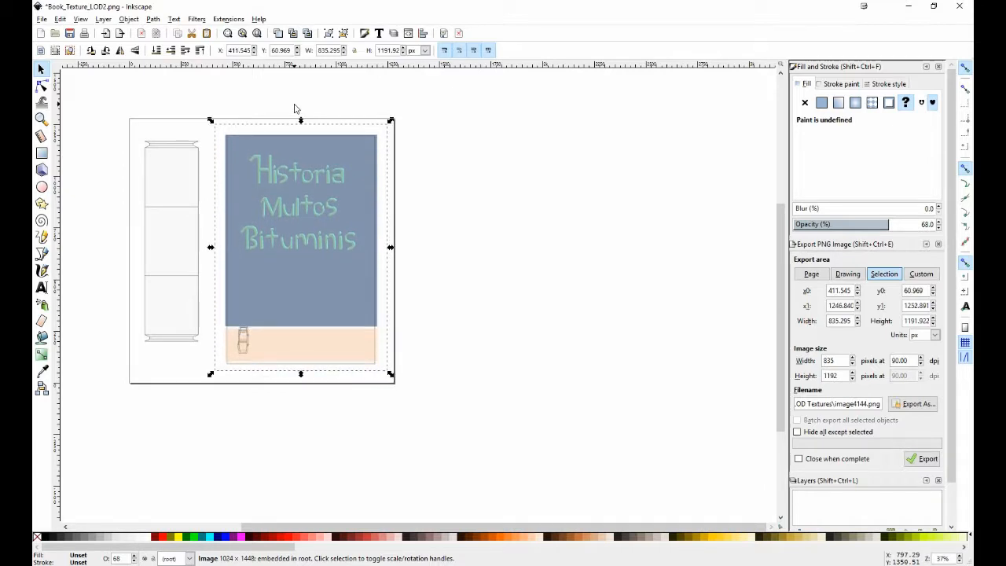
key("Down")
key("Down")
key("Down")
key("Down")
key("Down")
key("Down")
key("Down")
key("Down")
key("Down")
key("Down")
key("Down")
key("Down")
key("Down")
key("Down")
key("Down")
key("Down")
key("Down")
key("Down")
key("Down")
key("Down")
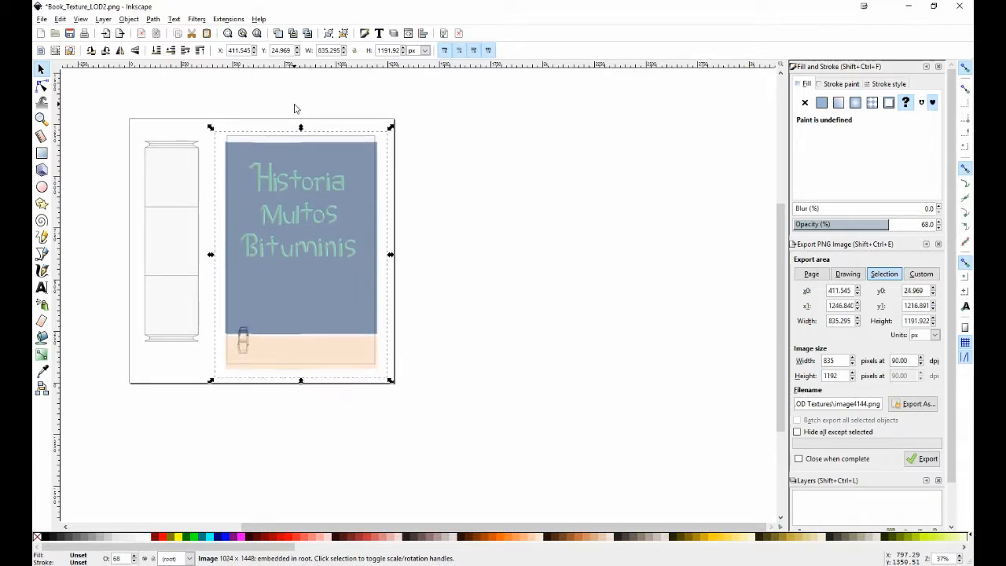
key("Down")
key("Down")
key("Down")
key("Down")
key("Down")
key("Down")
key("Down")
key("Down")
key("Down")
key("Down")
key("Down")
key("Down")
key("Down")
key("Down")
key("Down")
key("Down")
key("Down")
key("Down")
key("Down")
key("Down")
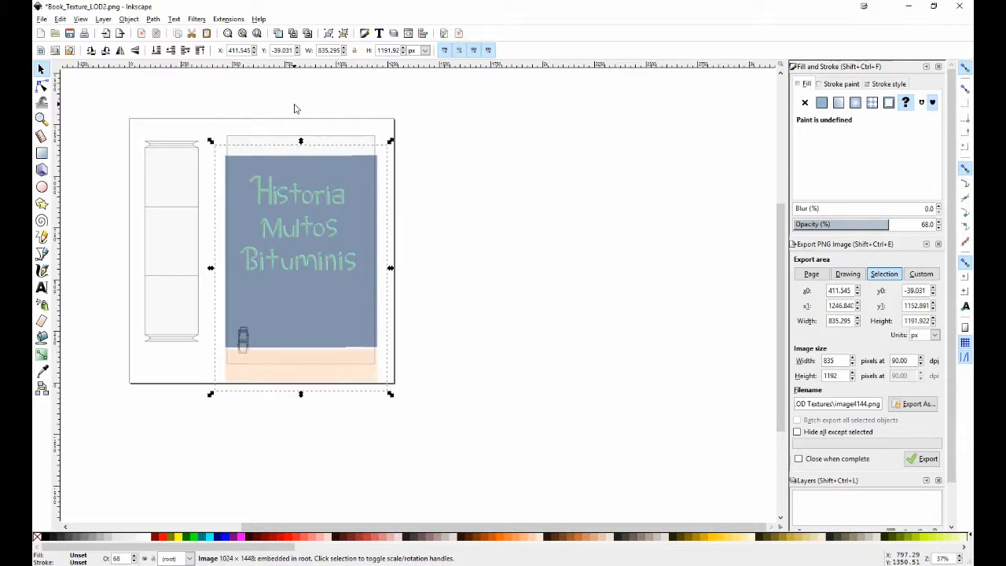
key("Down")
key("Down")
key("Down")
key("Down")
key("Down")
key("Down")
key("Down")
key("Down")
key("Down")
key("Down")
key("Down")
key("Down")
key("Down")
key("Down")
key("Down")
key("Down")
key("Down")
key("Down")
key("Down")
key("Down")
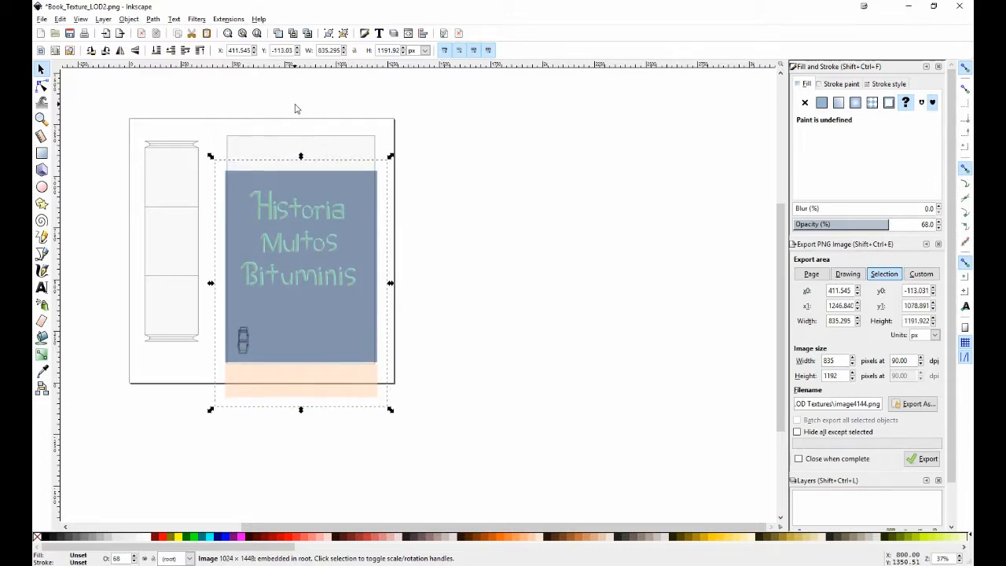
Step: Reselect the cover image and restore its opacity to 100%
left_click(466, 206)
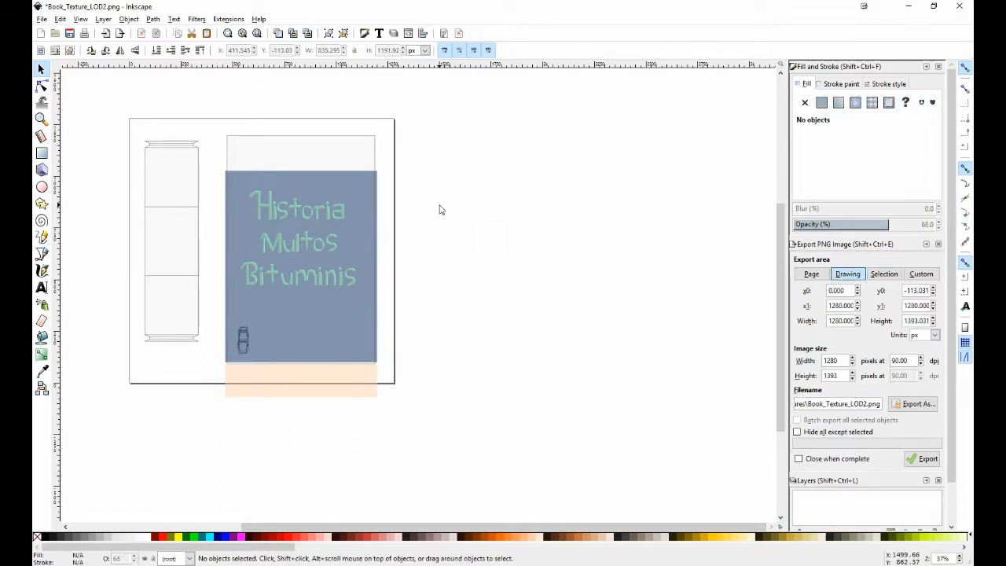
left_click(355, 231)
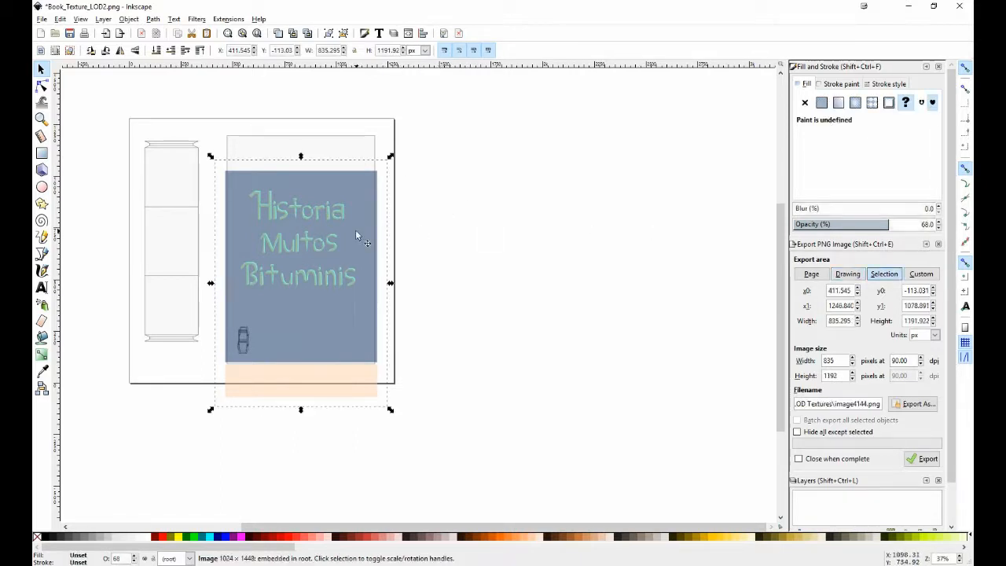
left_click(939, 224)
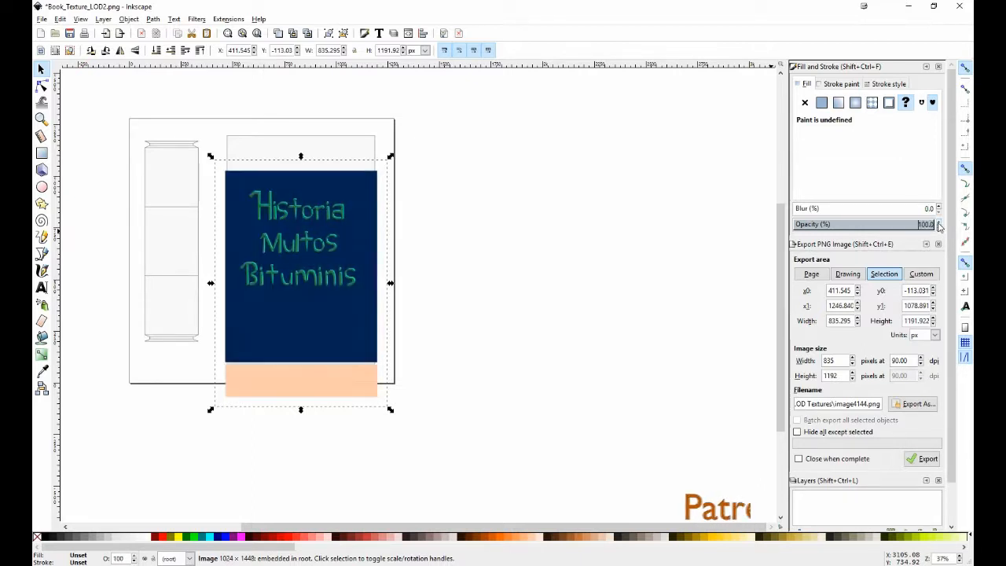
Step: Draw a navy rectangle about 743 × 201 px over the uncovered upper part of the large UV rectangle
left_click(42, 153)
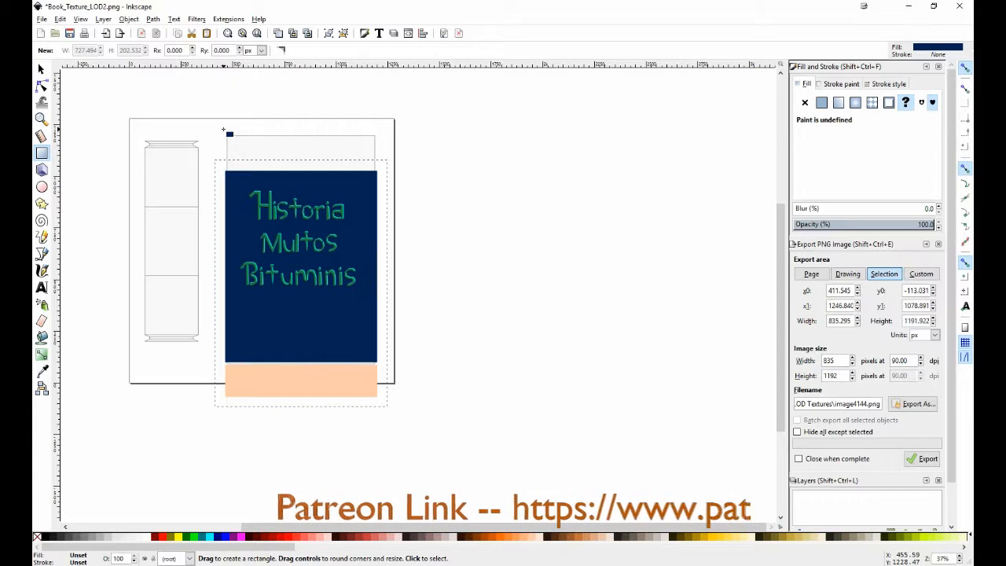
mouse_move(225, 132)
left_mouse_down()
mouse_move(229, 144)
mouse_move(390, 173)
mouse_move(378, 173)
left_mouse_up()
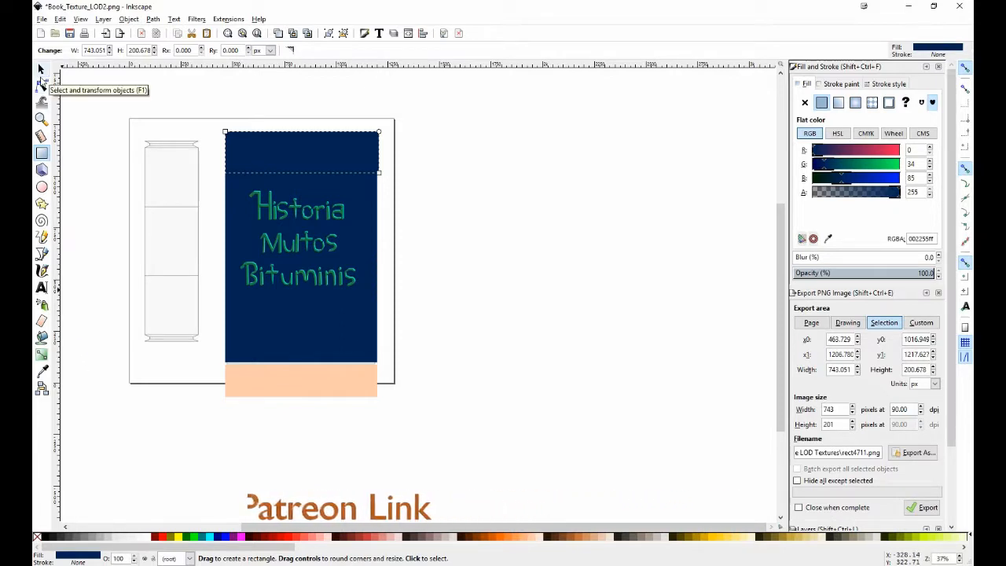
Step: Sample the peach page colour and draw a rectangle of it about 334 × 1071 px over the narrow page UV strip
left_click(41, 369)
left_click(244, 377)
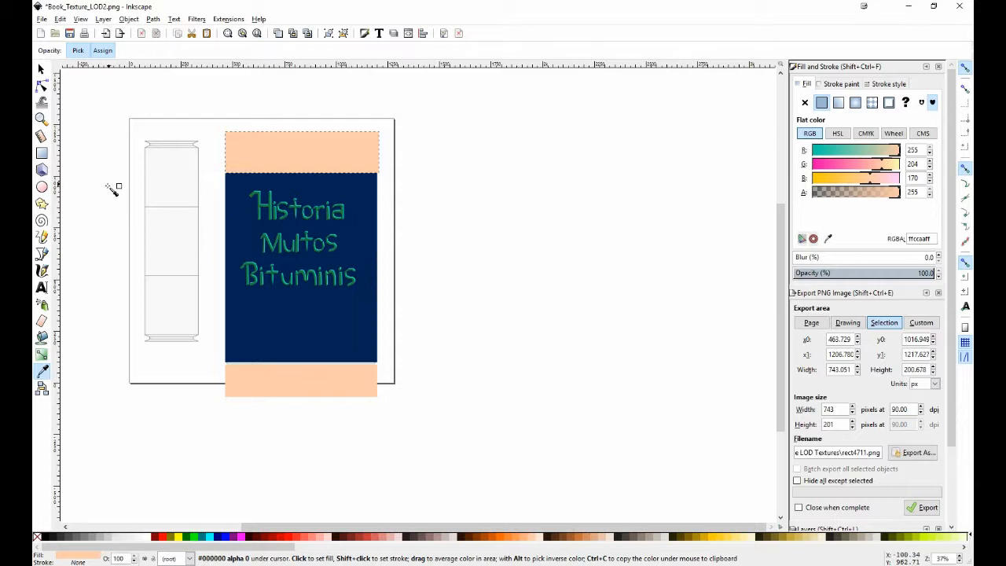
key("ctrl+z")
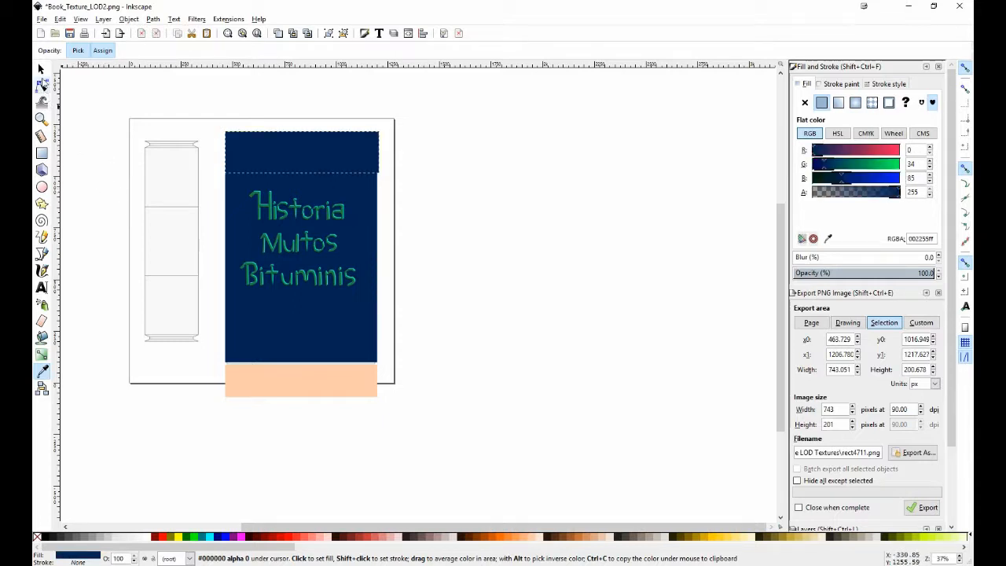
left_click(43, 154)
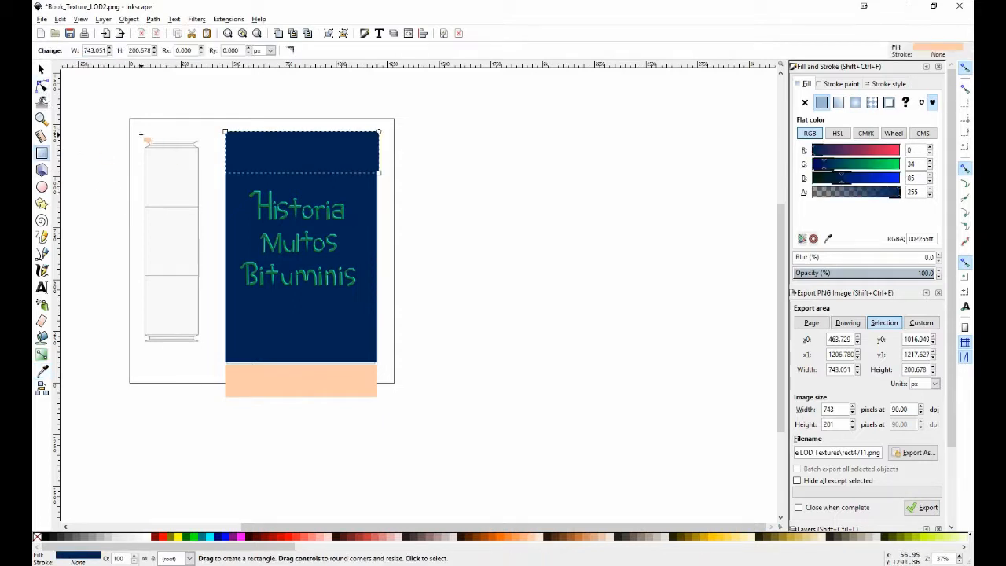
left_click_drag(141, 135, 210, 355)
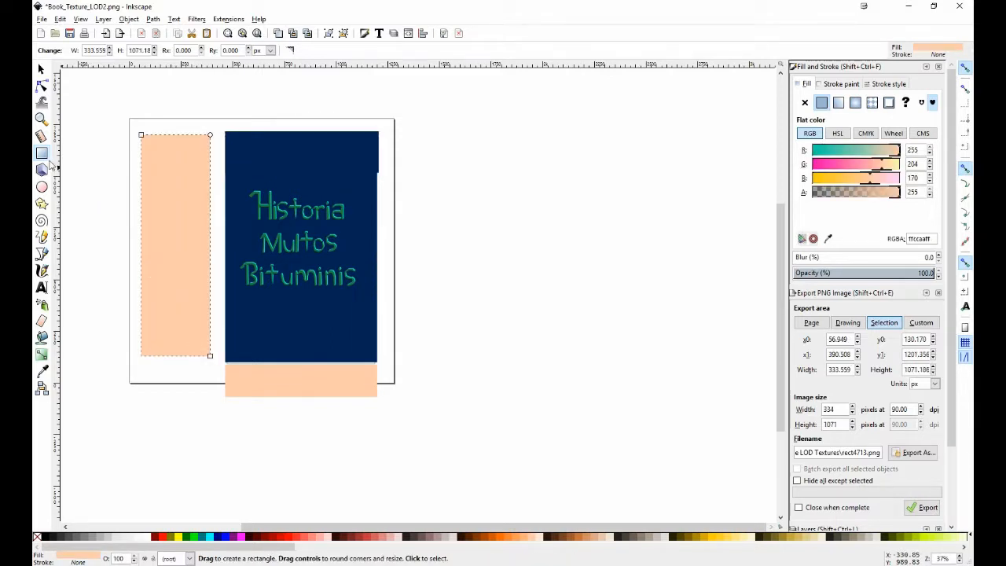
Step: Move the navy rectangle to about Y -76 px over the peach area below the title, and place a copy at about Y 1012 px
left_click(256, 154)
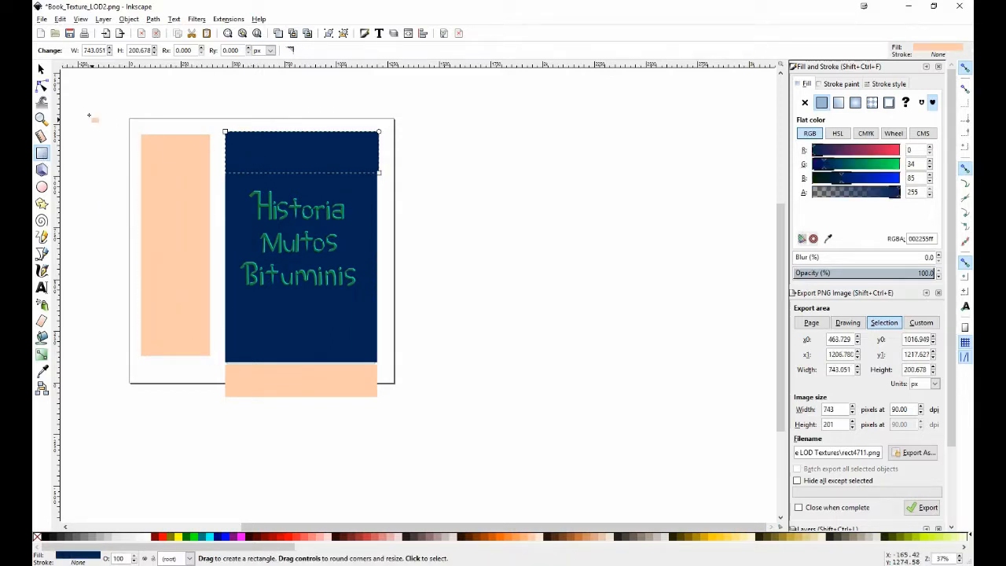
left_click(42, 69)
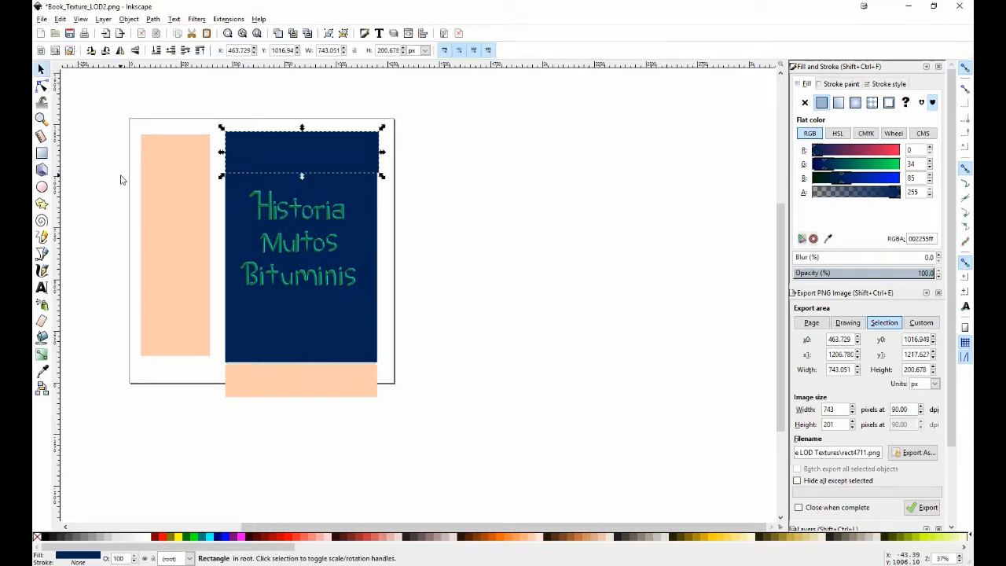
left_click_drag(276, 156, 277, 385)
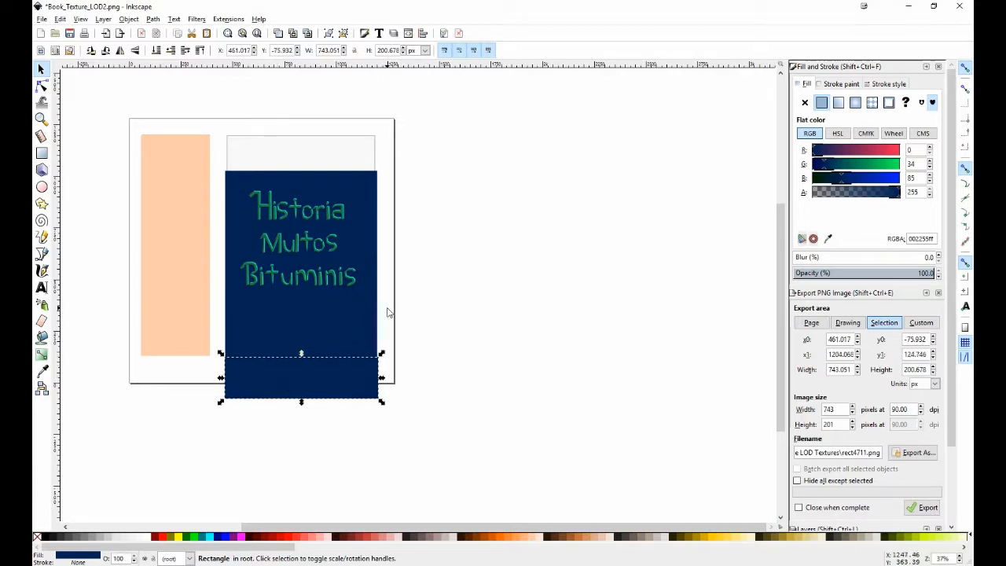
key("ctrl+v")
left_click_drag(380, 305, 297, 155)
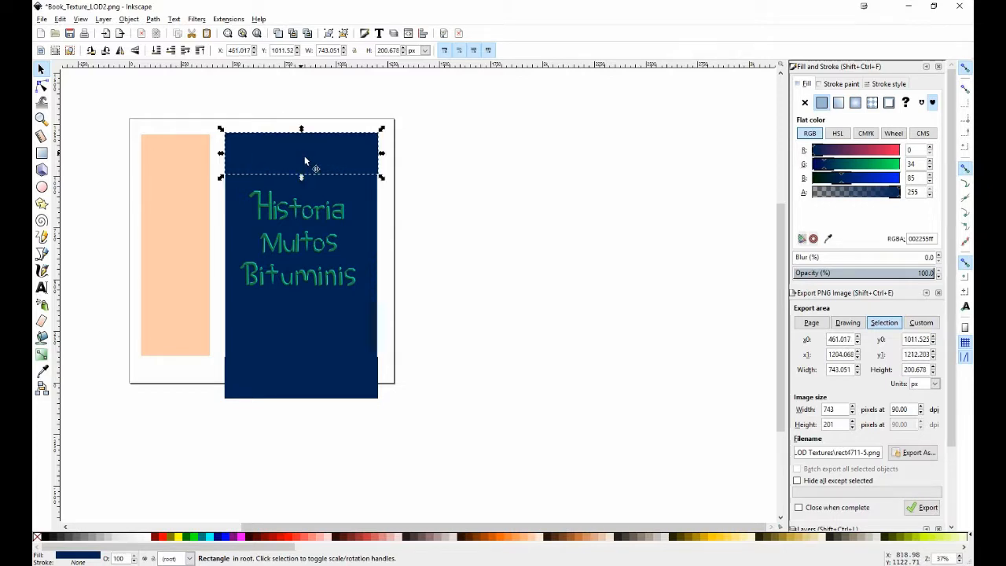
Step: Deselect everything, save the Book_Texture_LOD2.png texture, and switch to Blender
left_click(416, 246)
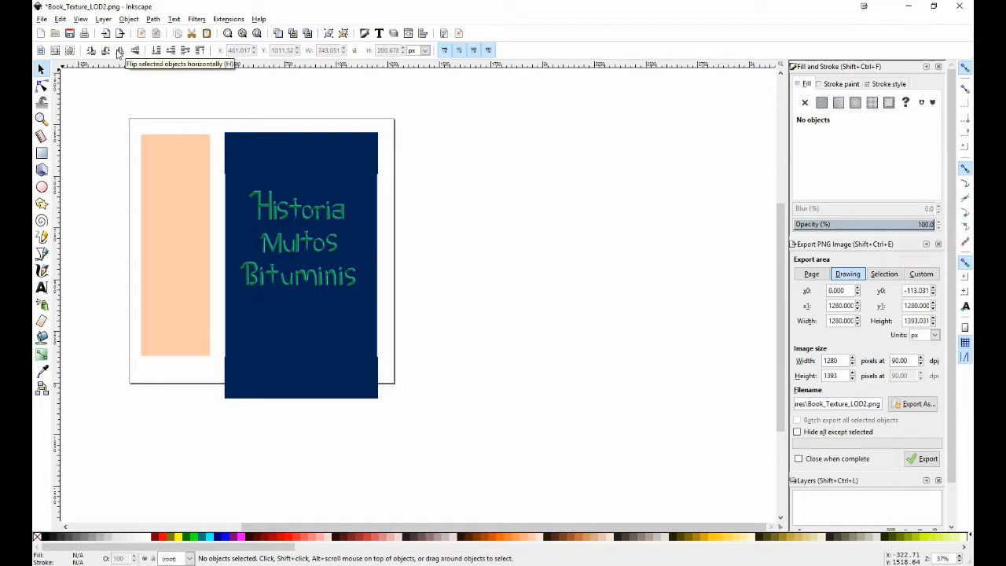
left_click(71, 35)
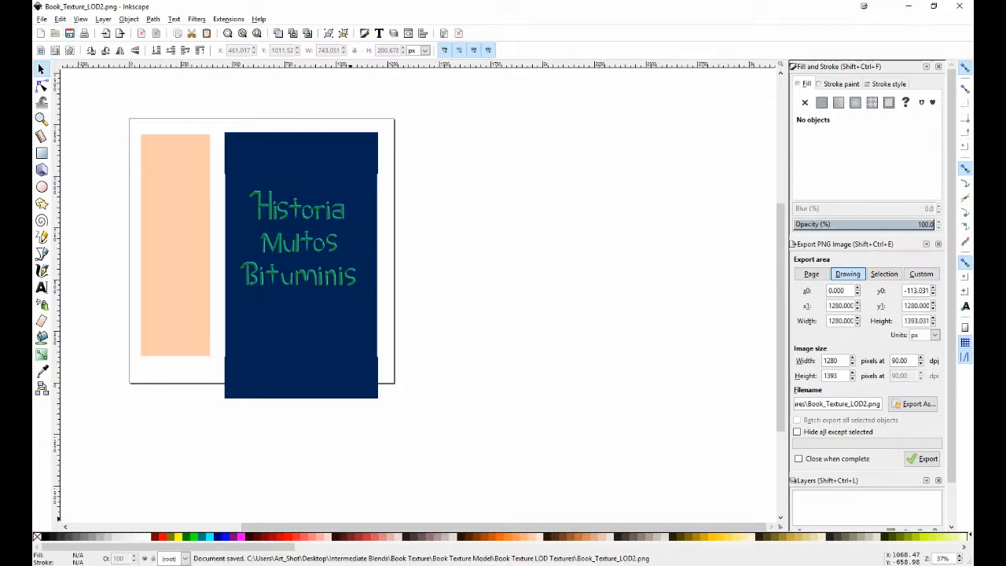
key("alt+Tab")
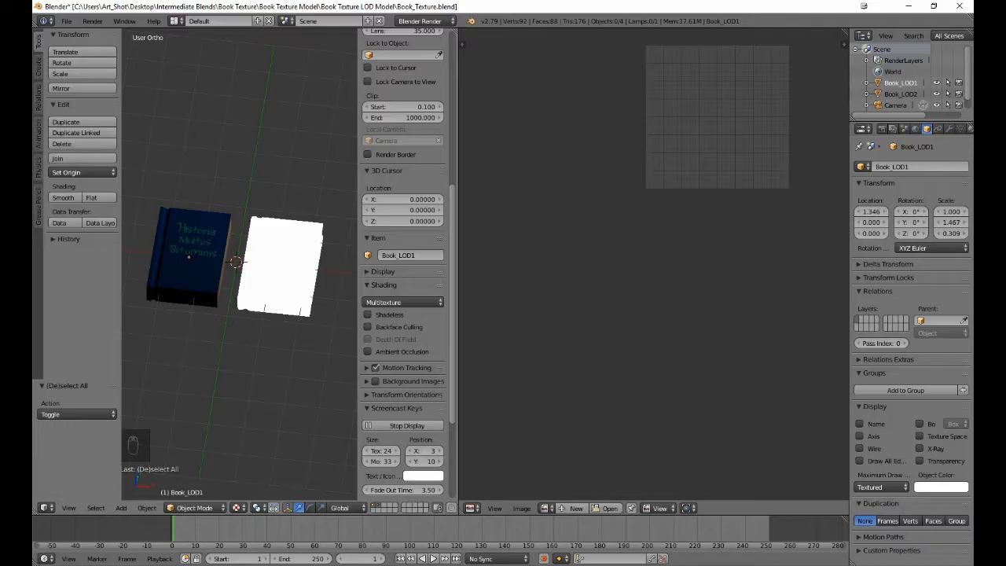
Step: Select Book_LOD2, enter Edit Mode, and open Book_Texture_LOD2.png from the Book Texture LOD Textures folder in the UV editor
left_click(298, 289)
right_click(298, 290)
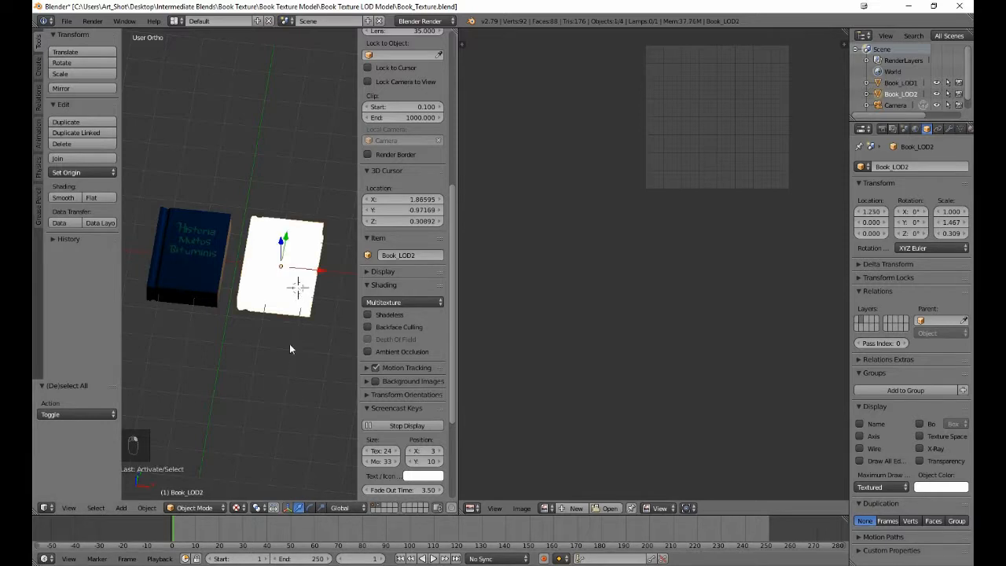
key("Tab")
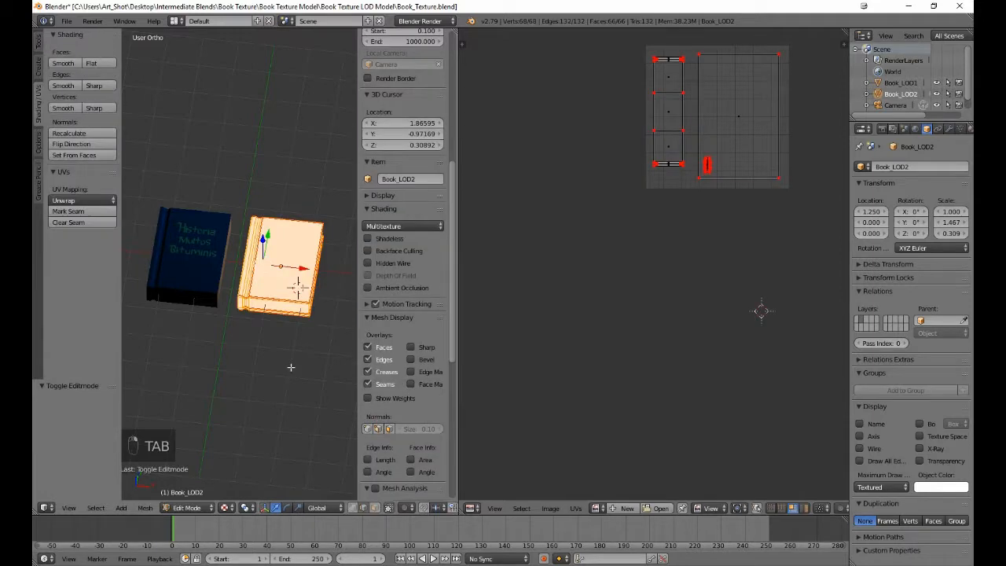
left_click(550, 508)
left_click(569, 485)
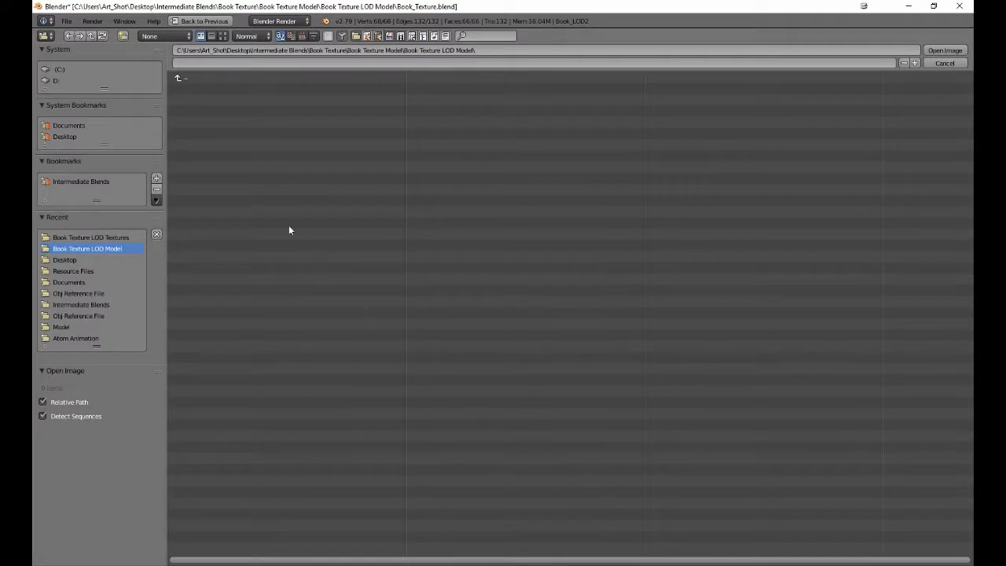
left_click(100, 237)
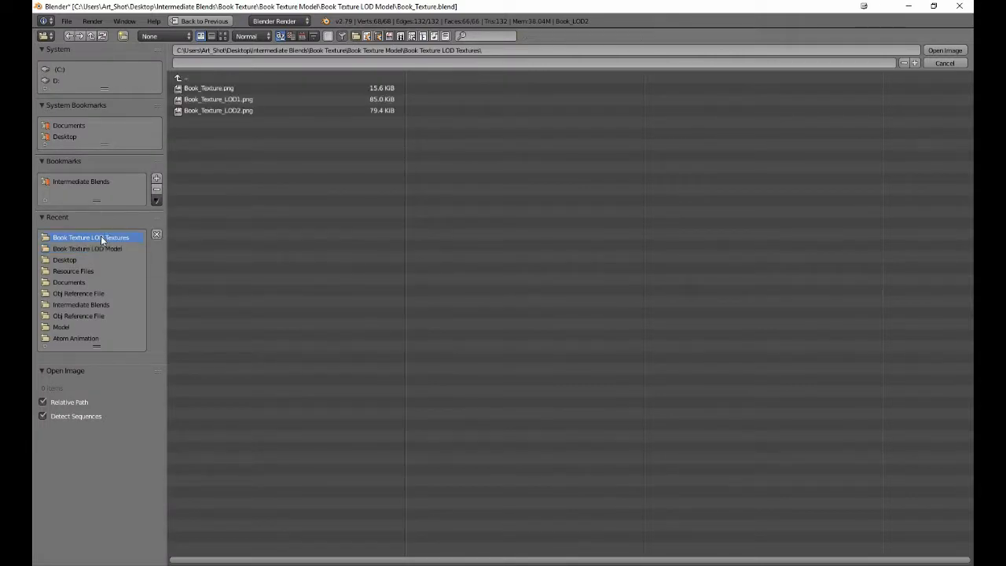
double_click(224, 111)
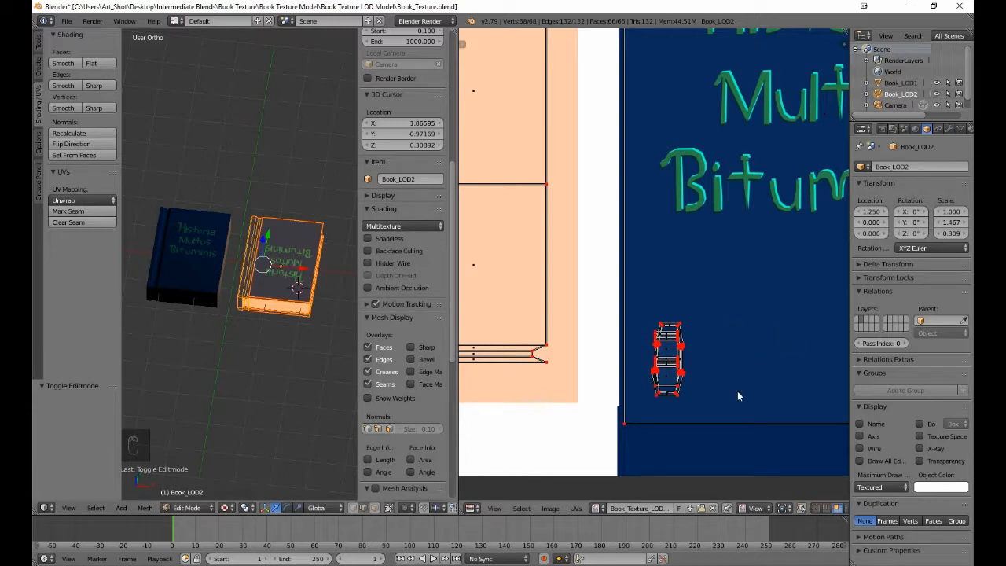
Step: Try to border-select the upper and lower corners of the large cover UV rectangle
scroll(737, 390, "down", 6)
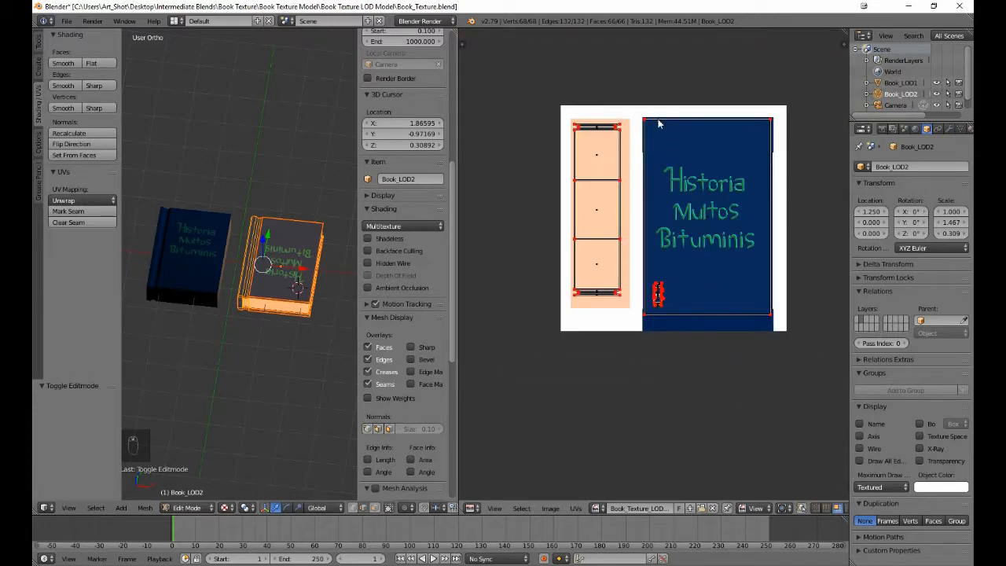
key("a")
key("a")
key("b")
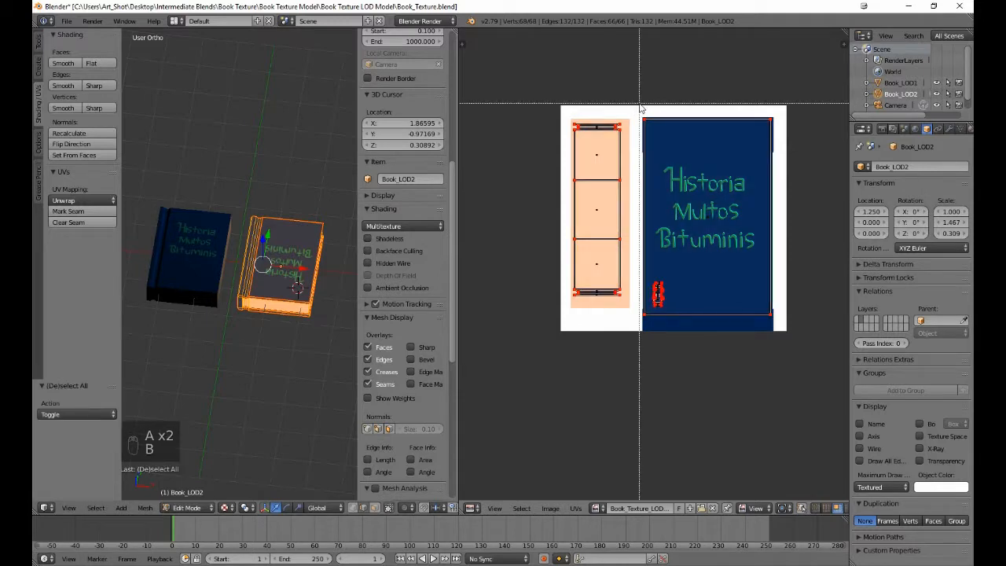
left_click_drag(641, 105, 776, 201)
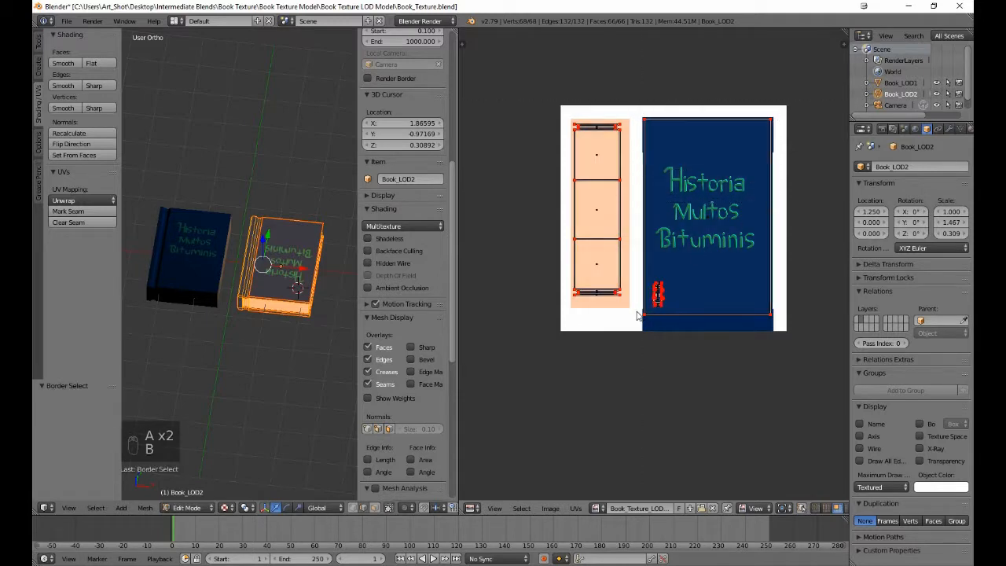
key("b")
left_click_drag(638, 315, 805, 359)
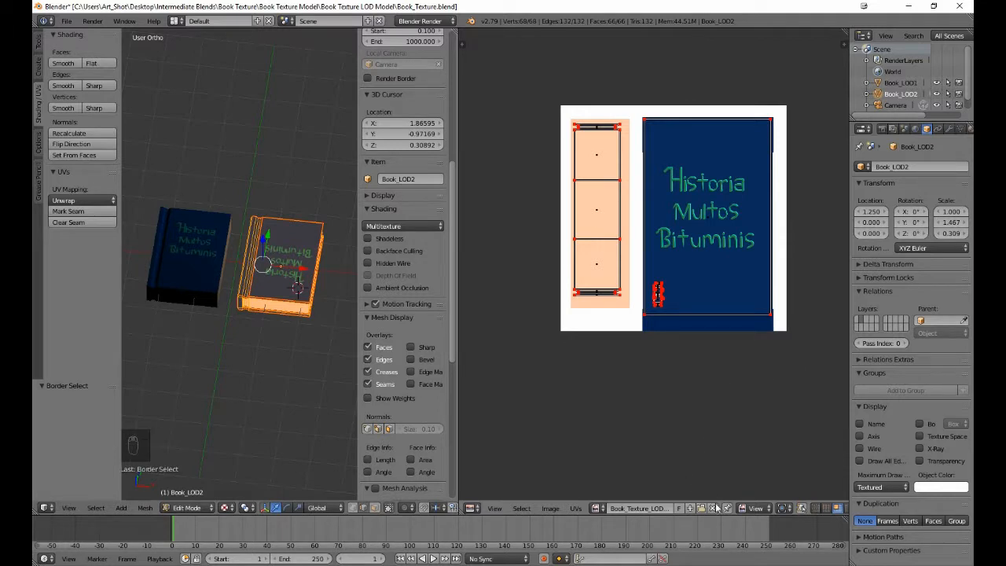
Step: Switch UV selection to vertex mode and border-select the upper and lower corners of the large cover UV rectangle
left_click(814, 510)
key("b")
left_click_drag(638, 69, 794, 170)
key("b")
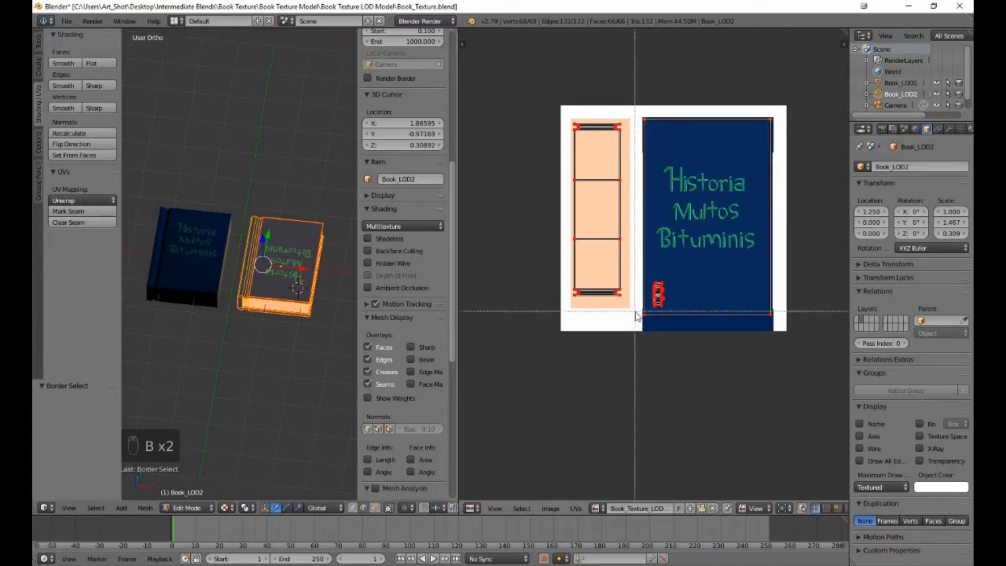
left_click_drag(637, 312, 797, 379)
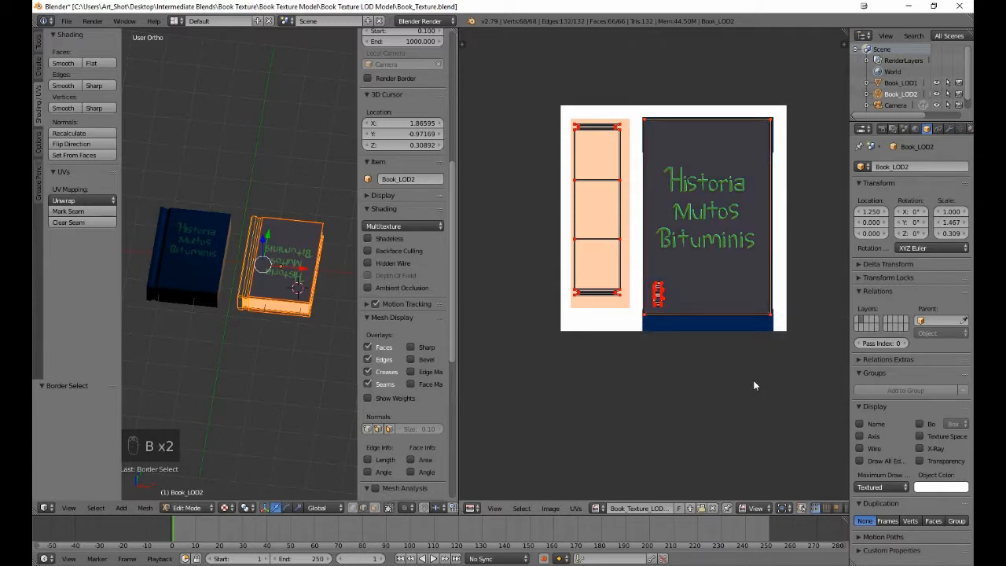
Step: Mirror the selected cover UVs along Y and along X, then deselect them and return to Object Mode
key("ctrl+m")
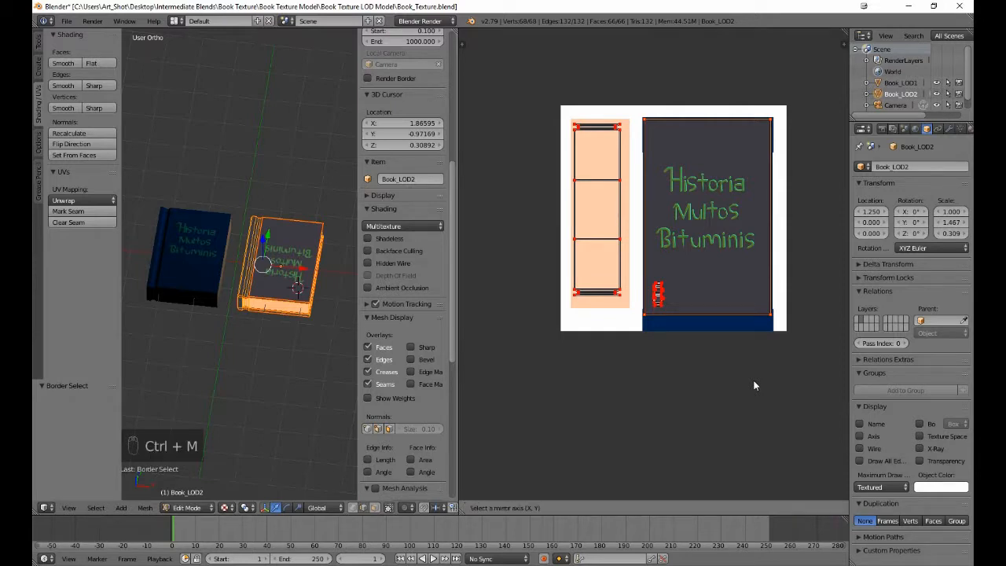
key("y")
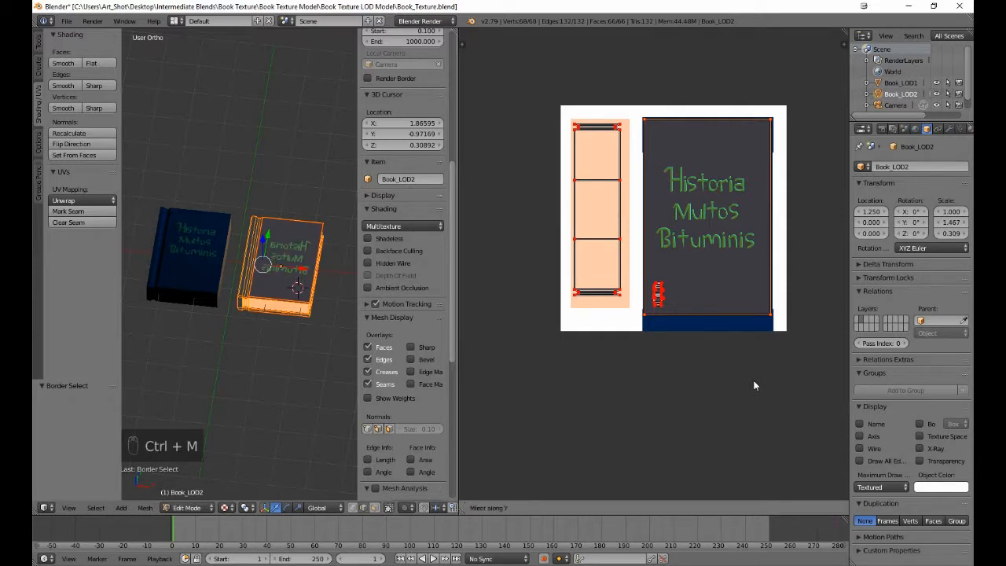
left_click(754, 385)
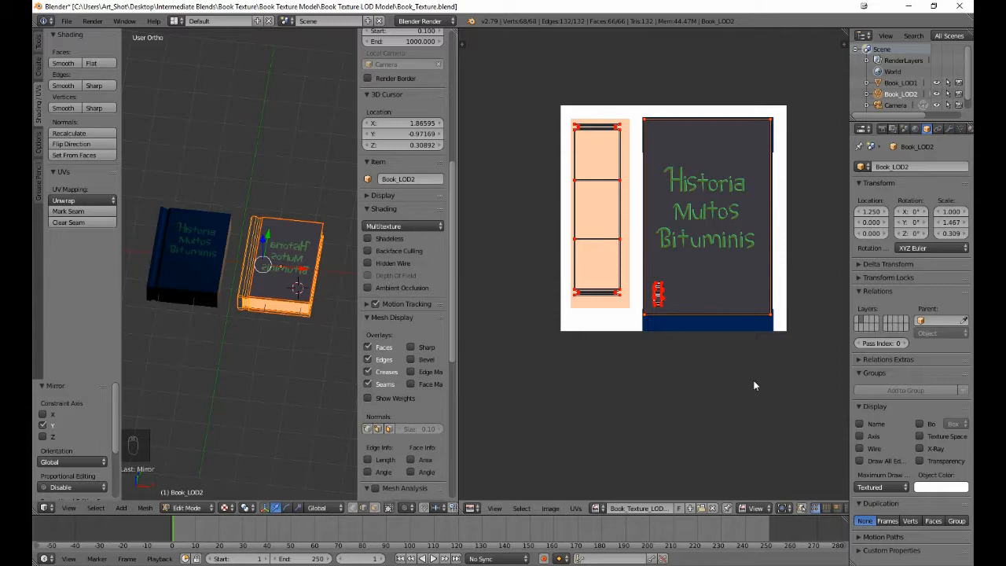
key("ctrl+m")
key("x")
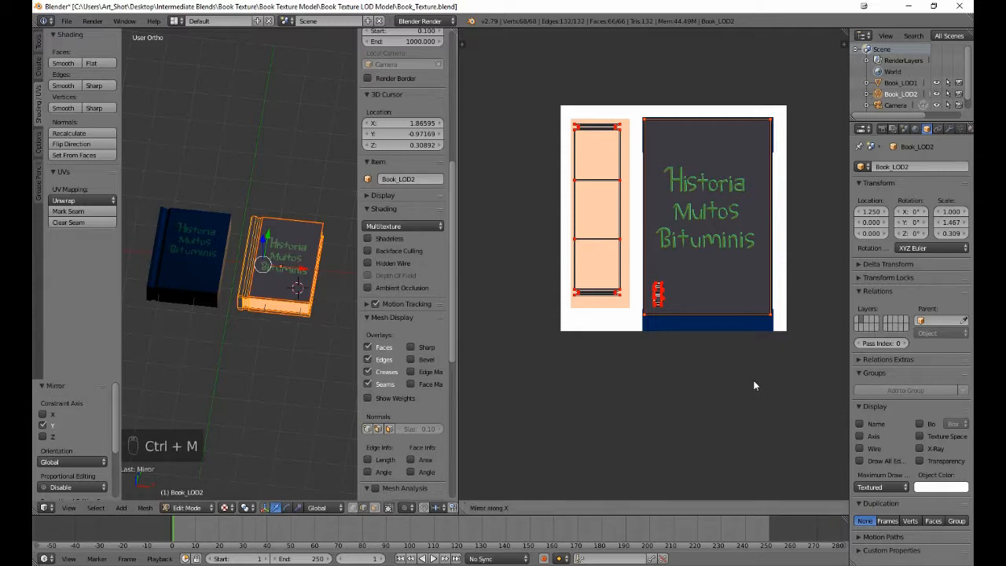
left_click(754, 385)
key("a")
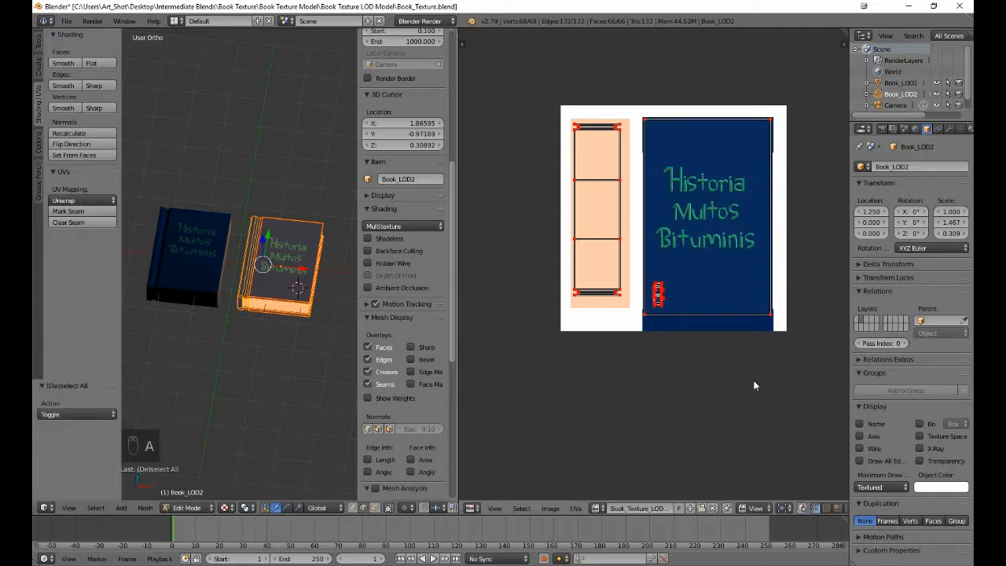
key("Tab")
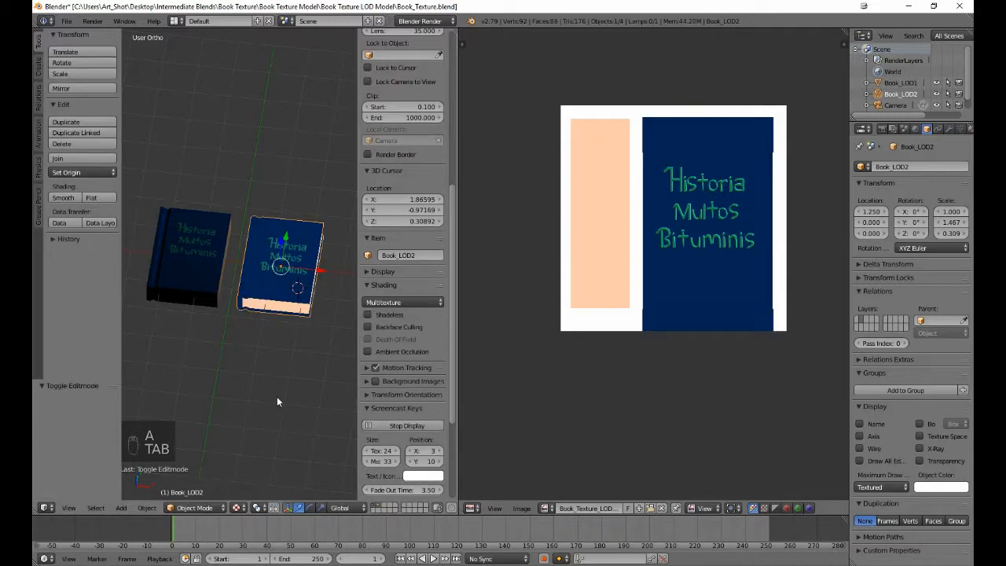
Step: Join the 3D view and UV editor areas so that the 3D view takes over the whole space
right_click(457, 312)
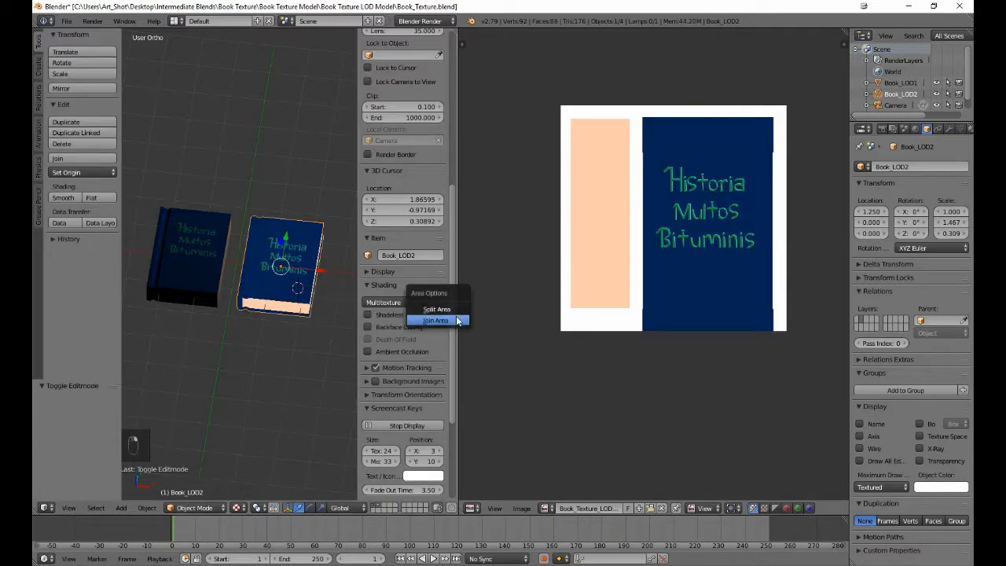
left_click(457, 320)
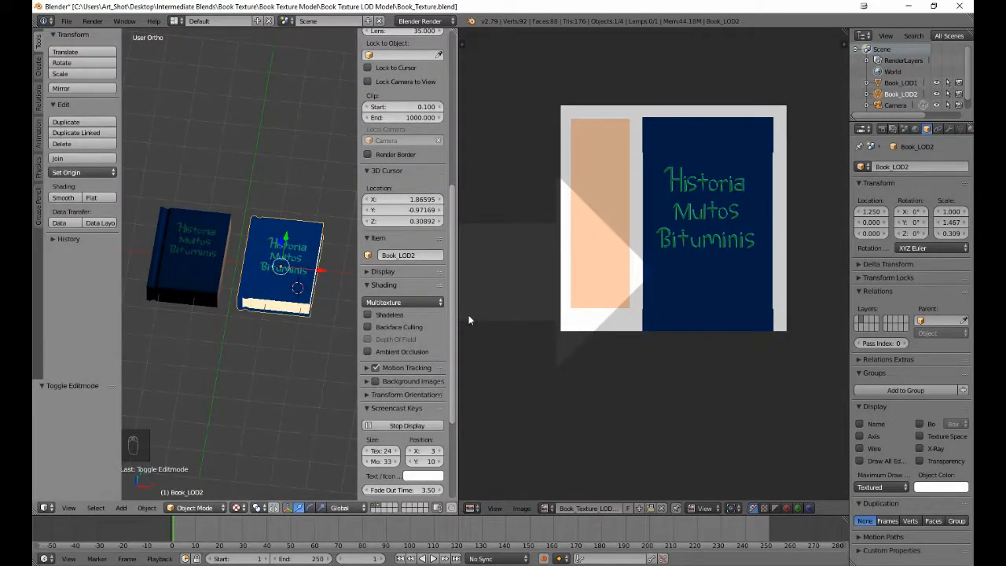
left_click(468, 319)
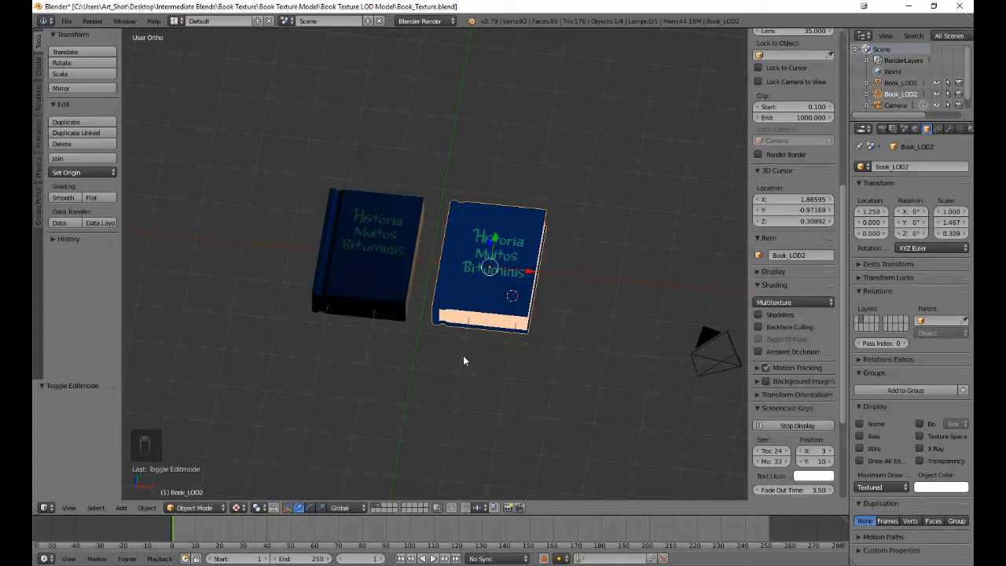
Step: Move Book_LOD2 to the first layer and orbit around both books to compare them
key("m")
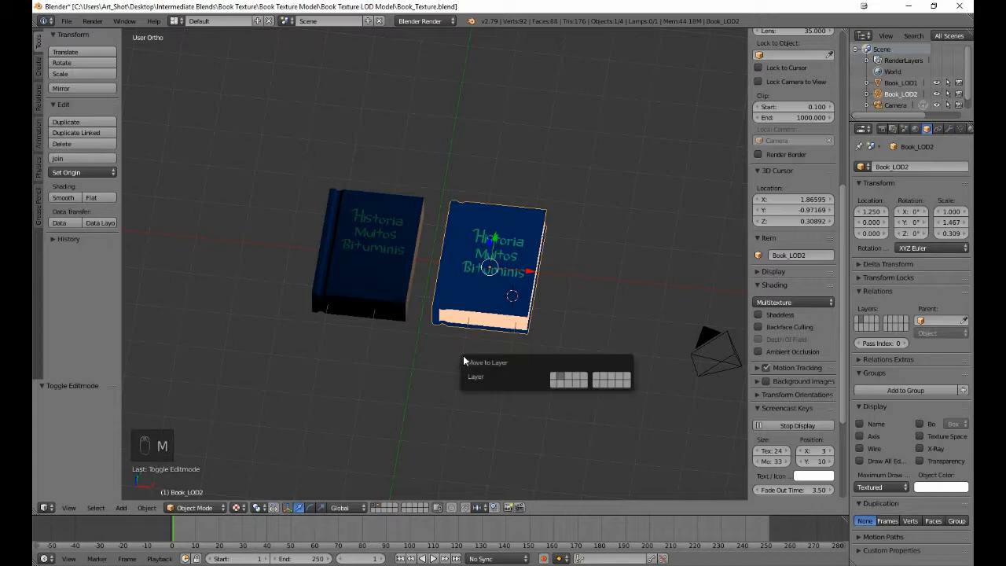
left_click(553, 381)
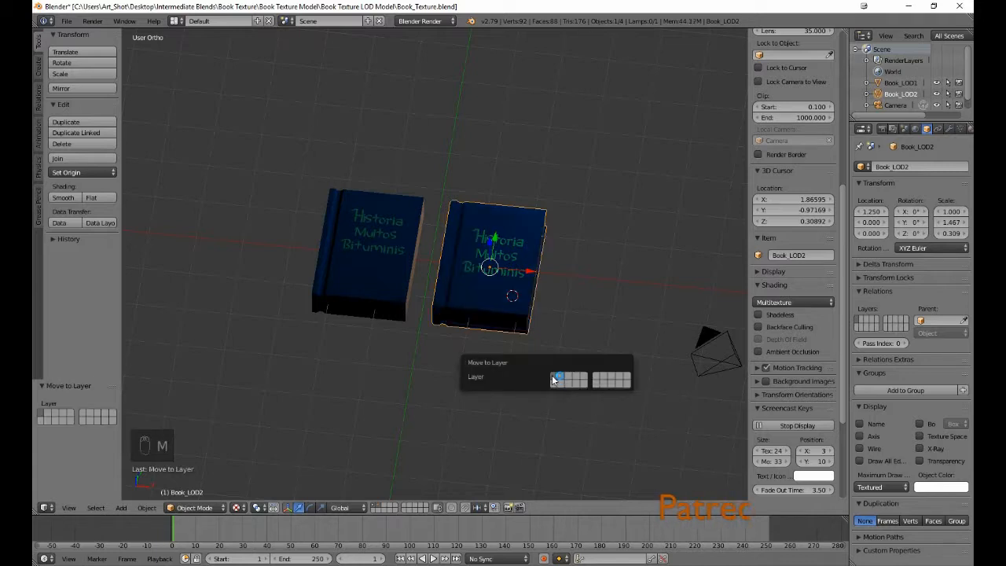
middle_click_drag(496, 439, 433, 428)
middle_click_drag(442, 428, 466, 429)
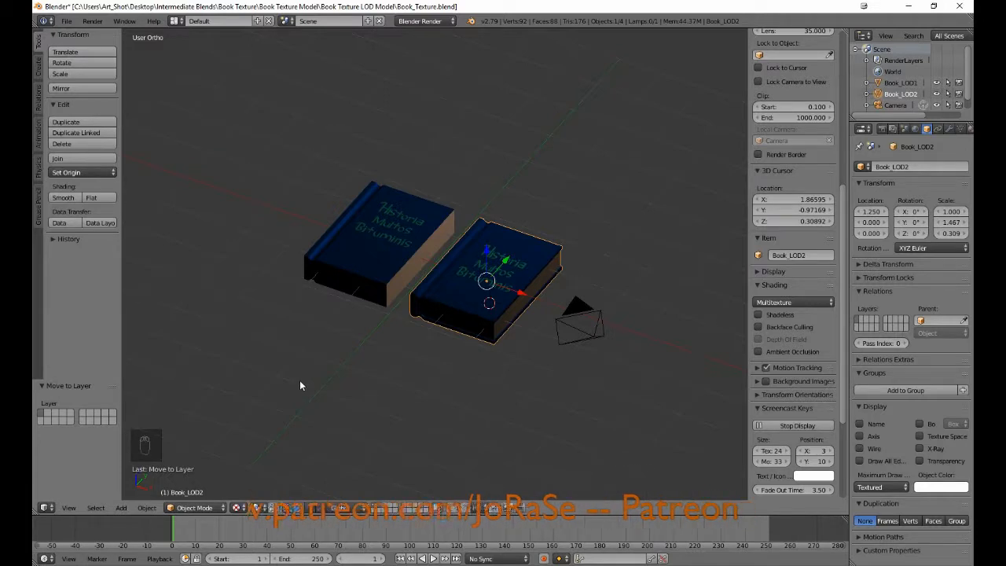
Step: Select the lamp and move it -2.878 along Y and -4.607 along Z
middle_click_drag(338, 411, 221, 400)
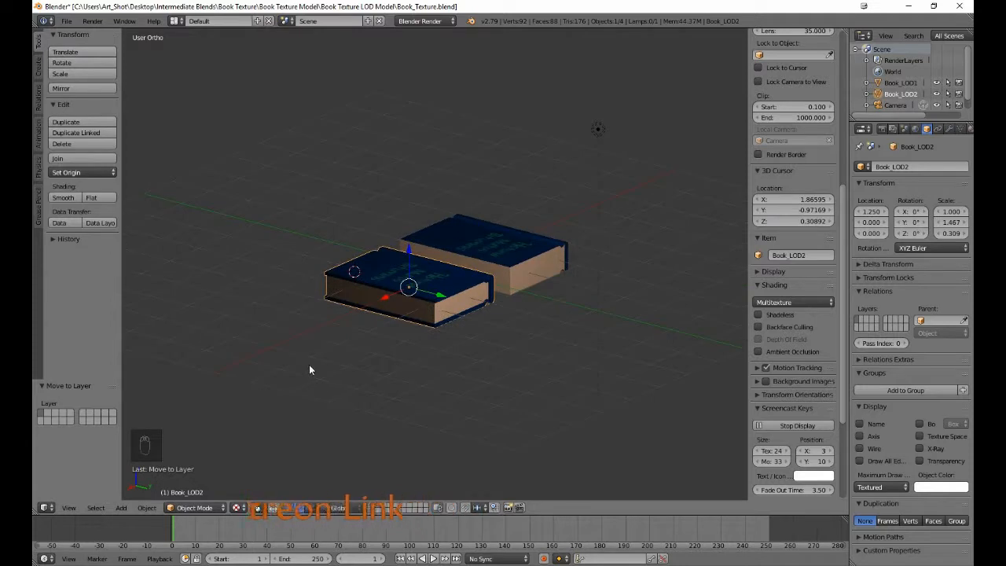
right_click(598, 134)
left_click_drag(625, 140, 509, 133)
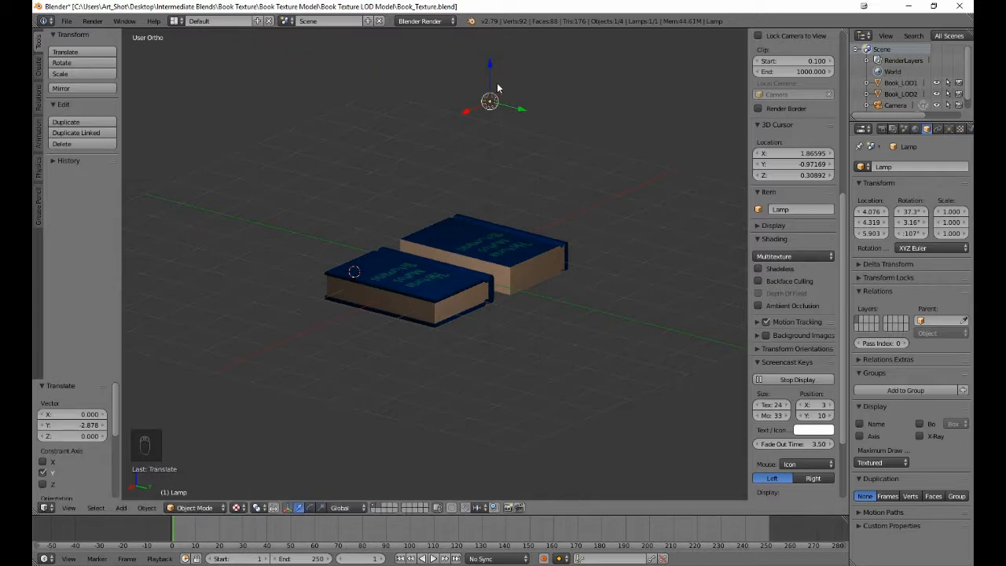
left_click_drag(492, 79, 492, 308)
middle_click_drag(498, 328, 591, 371)
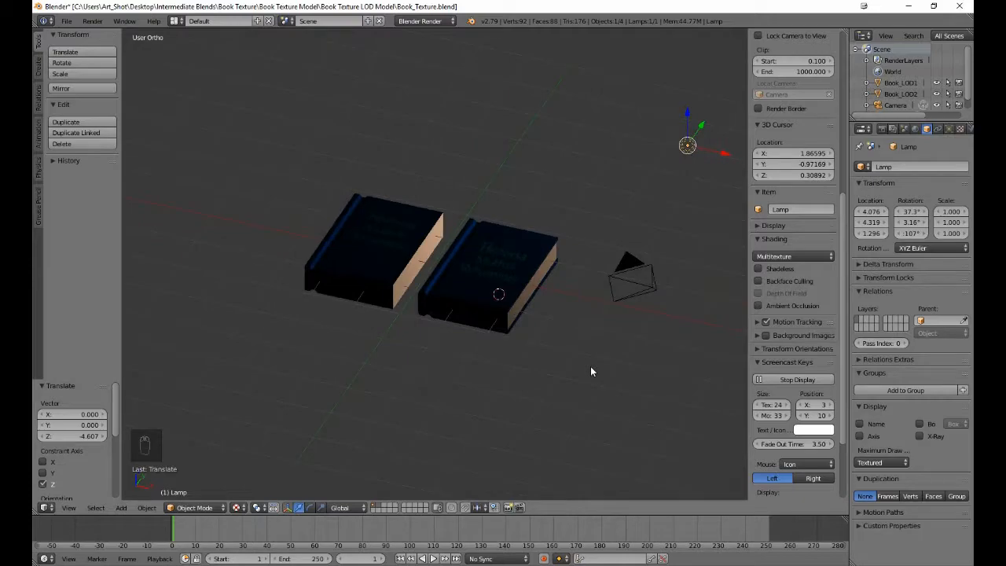